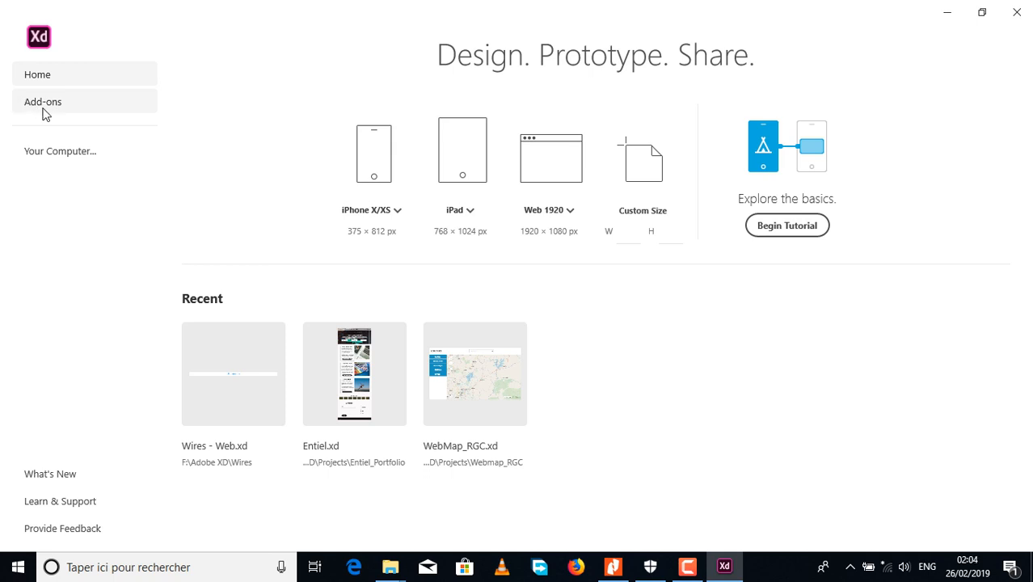
Create a new document from the Web 1920 preset at 1920 × 1080 px.
left_click(32, 156)
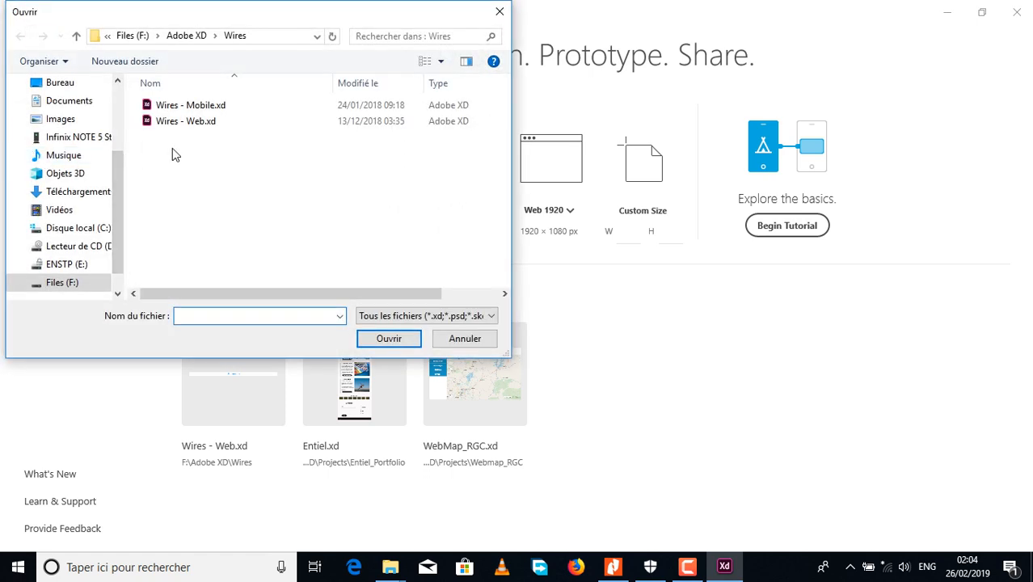
left_click(500, 14)
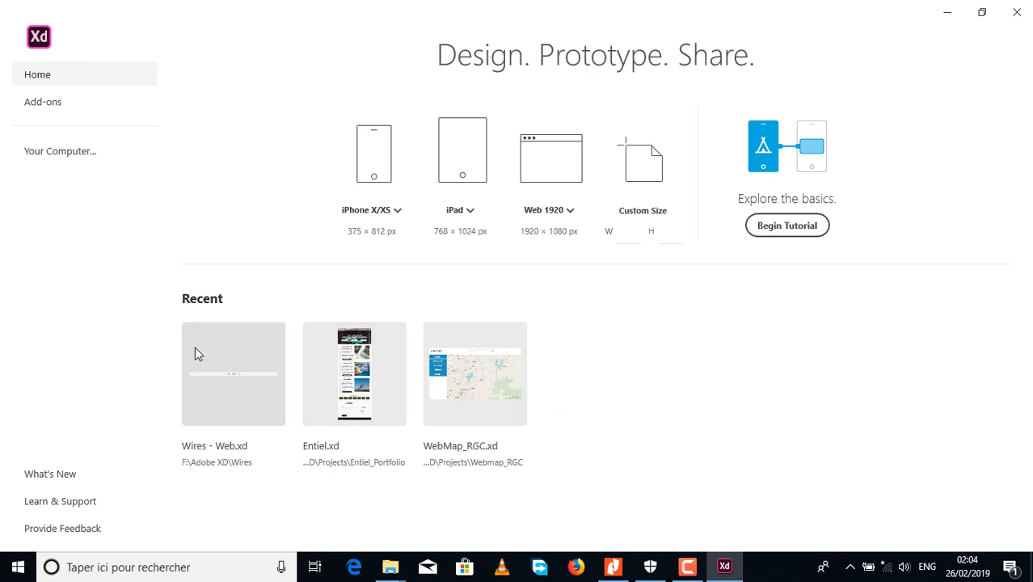
left_click(550, 174)
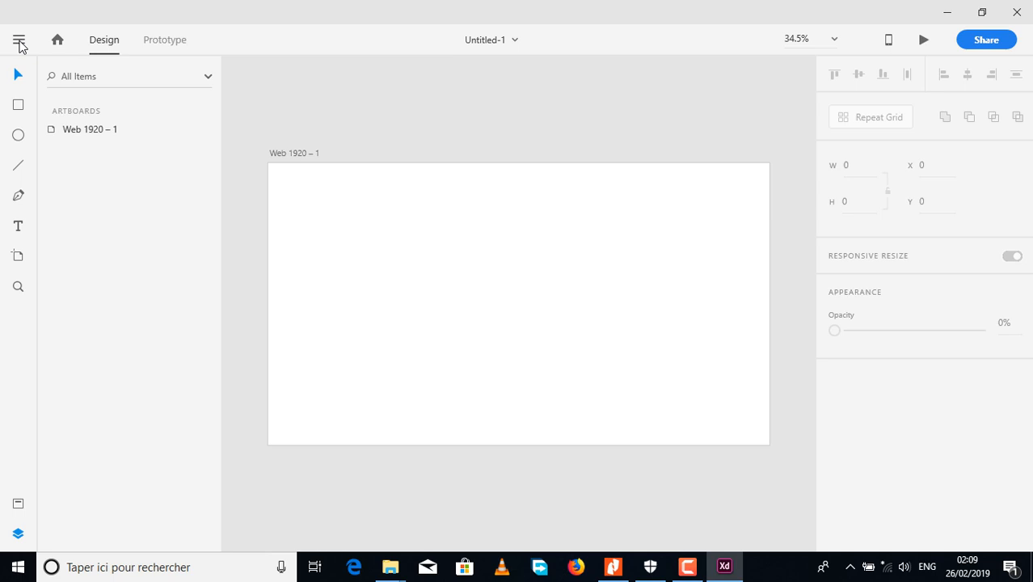
Examine the file formats available for import into the document, and close the file browser without importing anything.
left_click(19, 43)
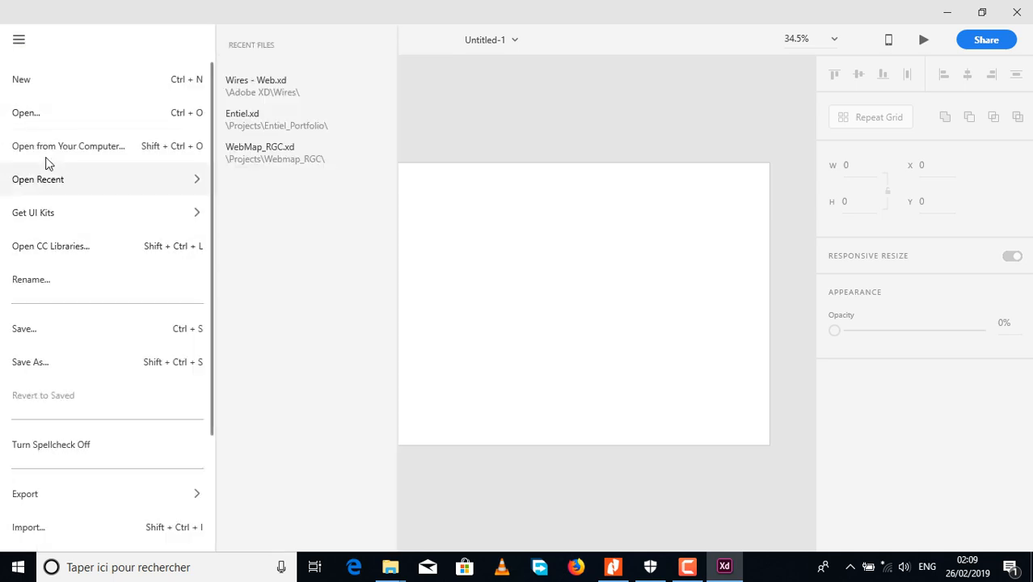
mouse_move(71, 220)
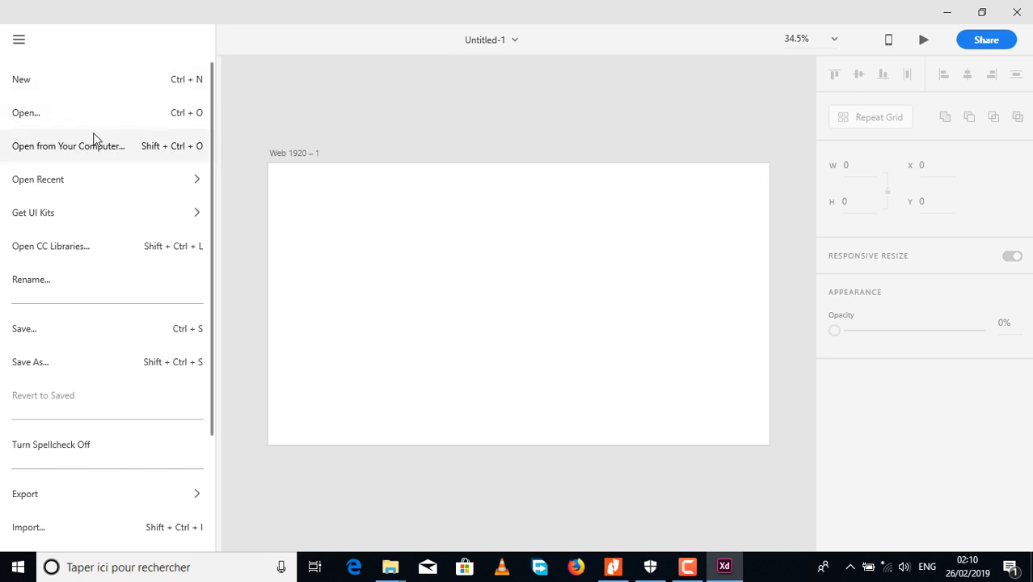
mouse_move(110, 194)
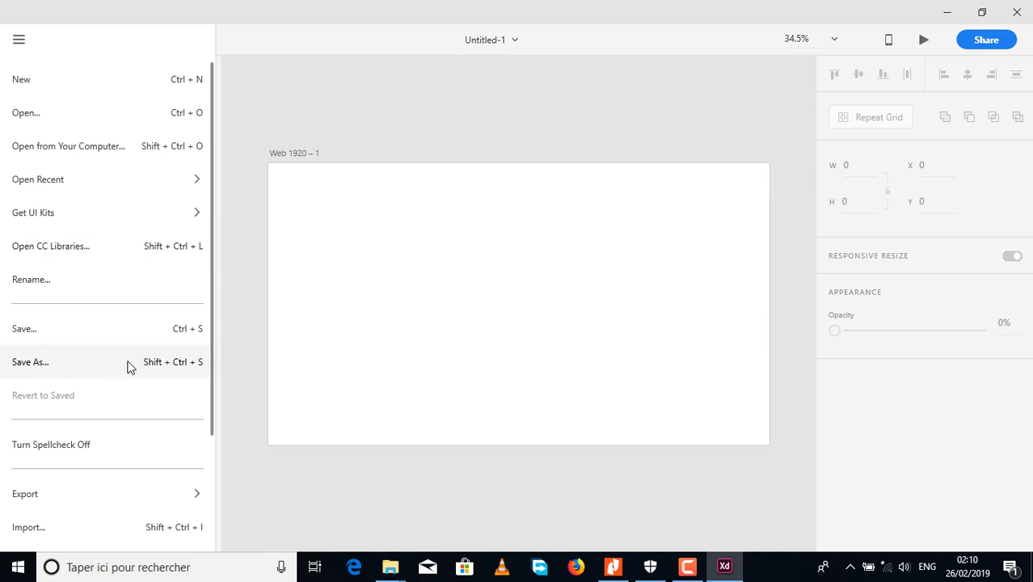
scroll(130, 364, "down", 3)
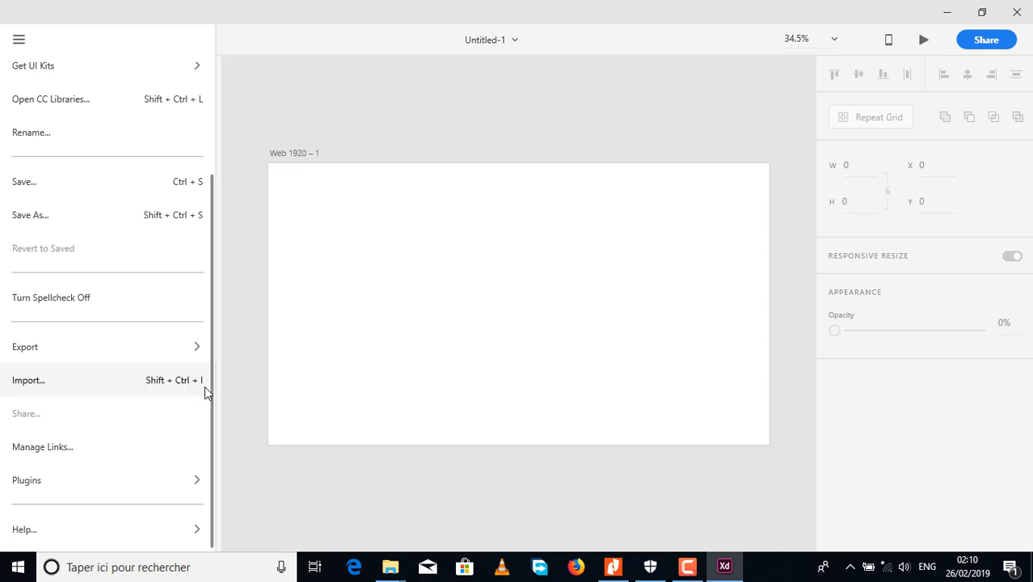
left_click(103, 386)
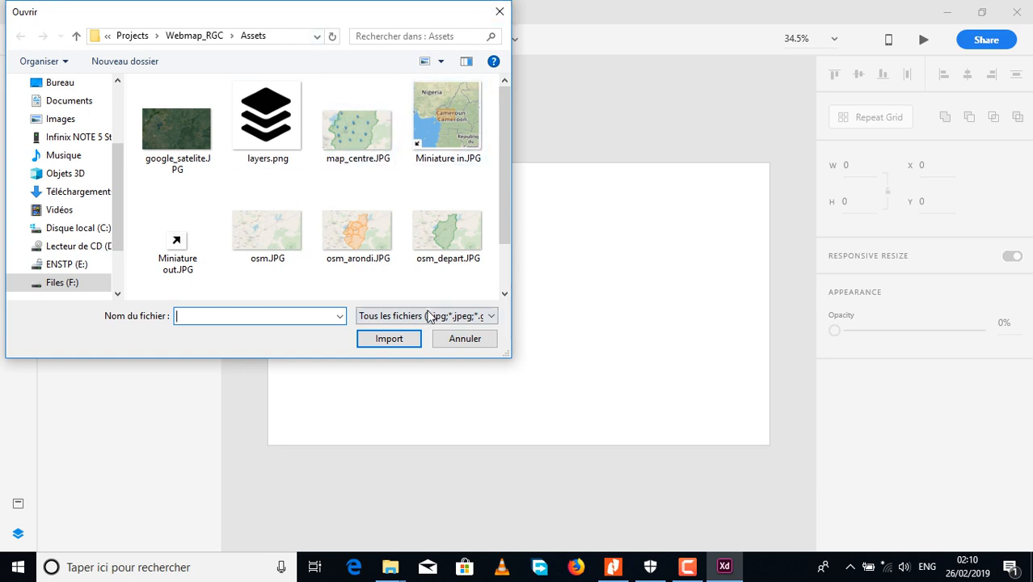
left_click(437, 315)
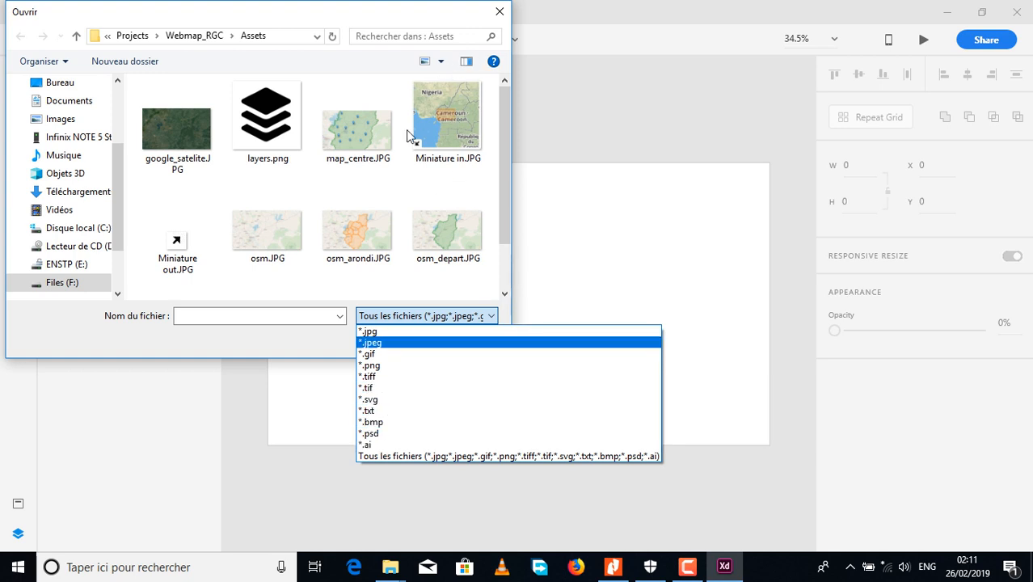
left_click(500, 12)
left_click(500, 12)
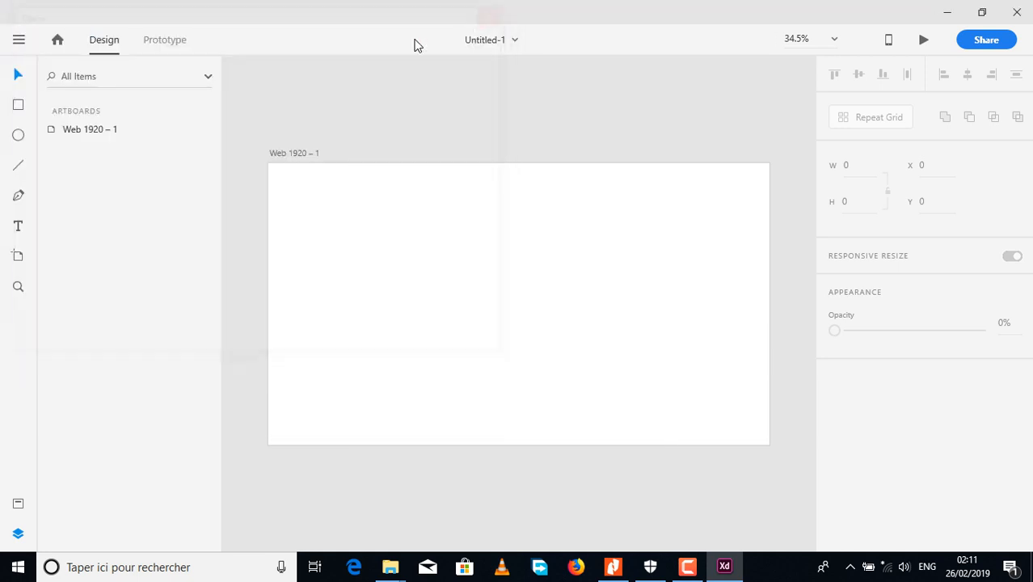
left_click(20, 41)
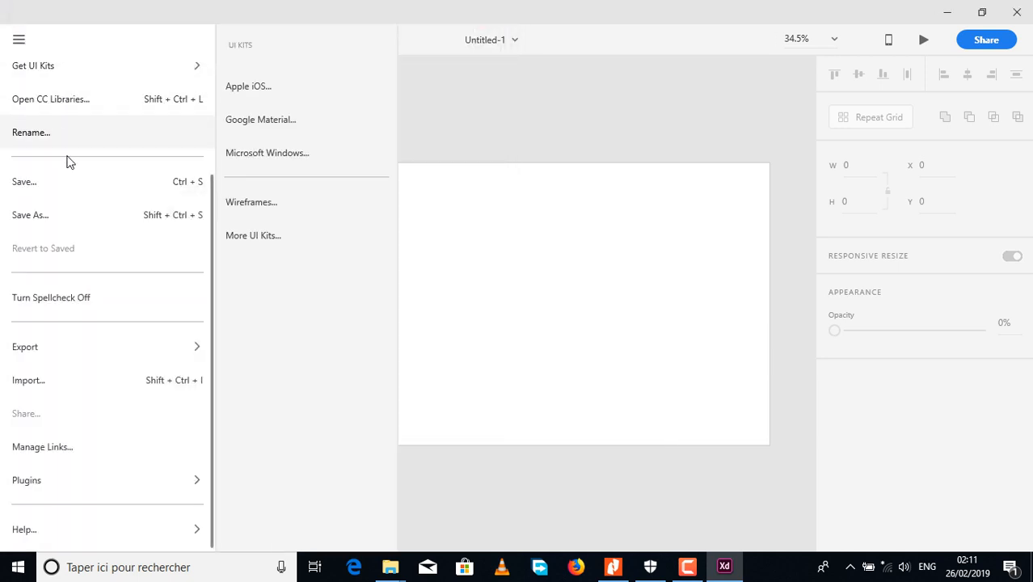
mouse_move(101, 484)
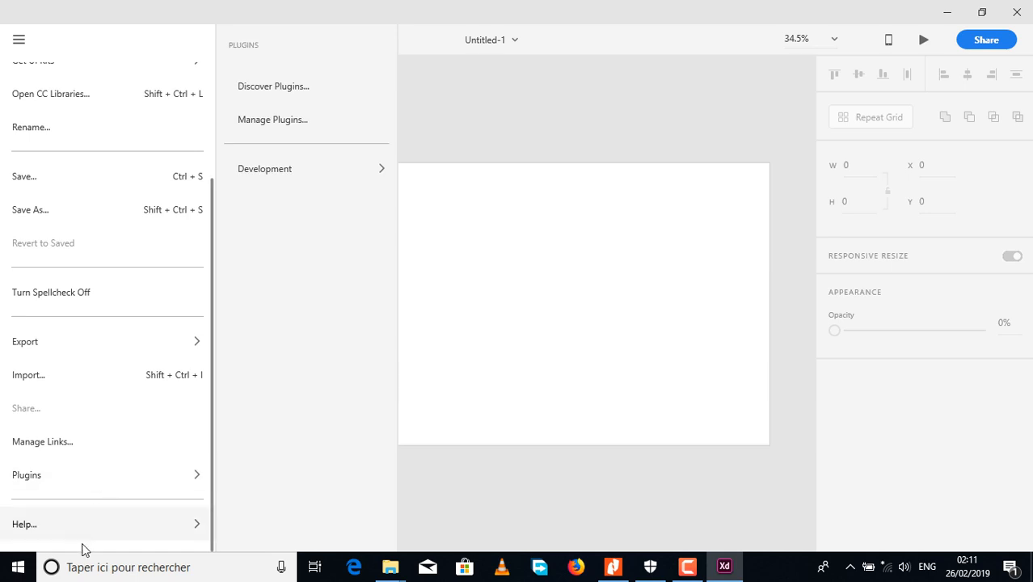
mouse_move(84, 546)
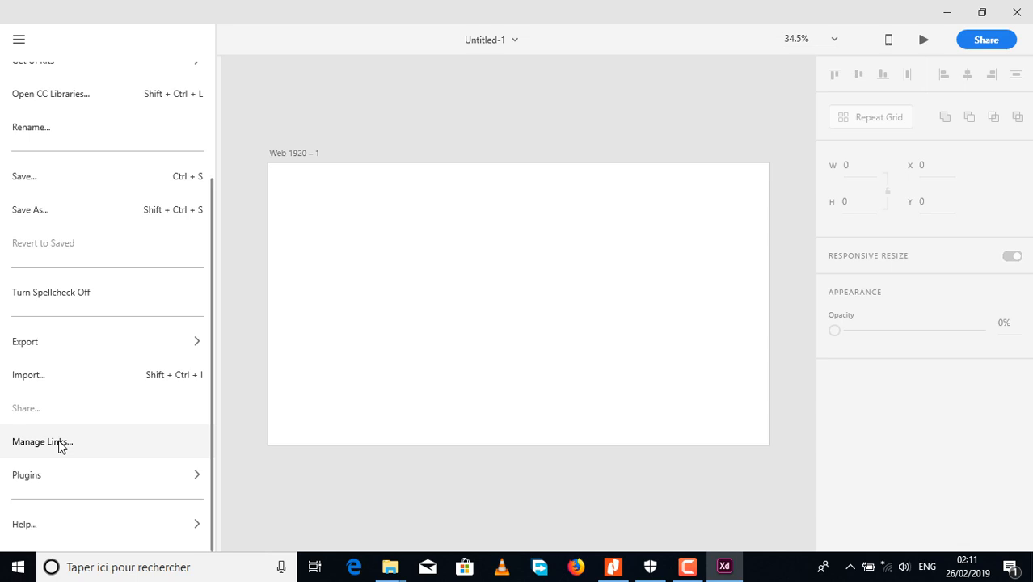
scroll(63, 447, "up", 4)
mouse_move(81, 216)
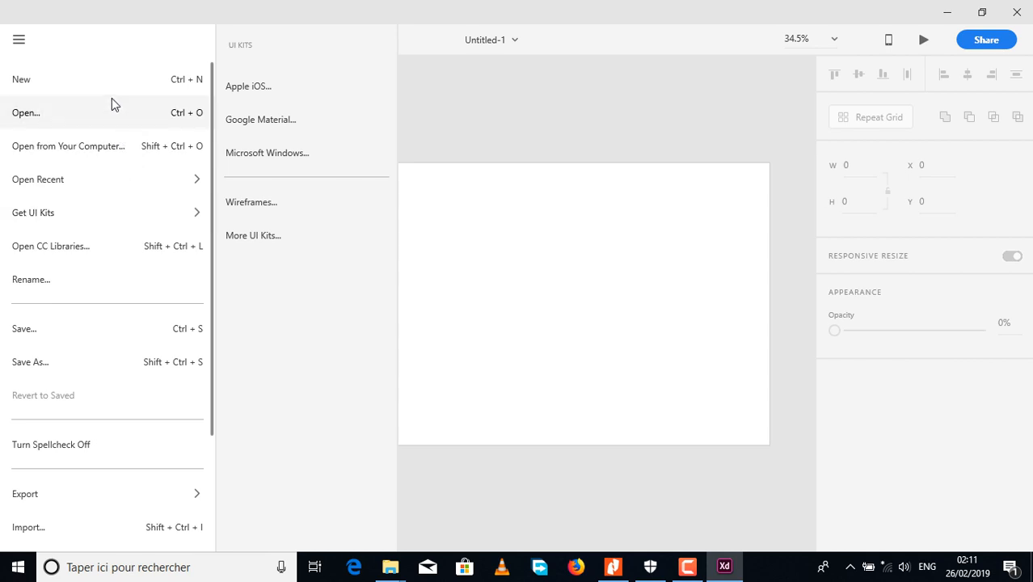
left_click(18, 41)
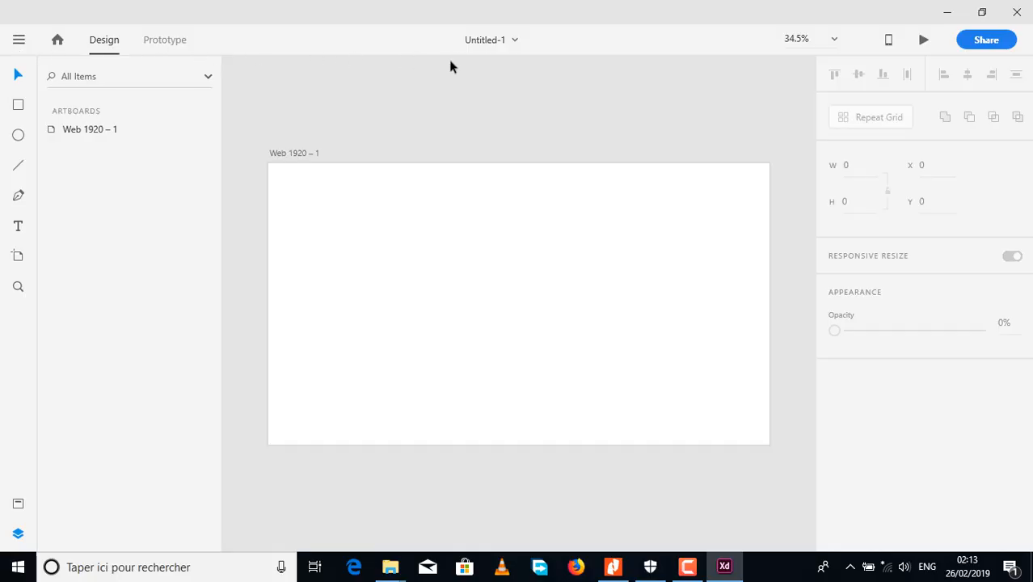
Look over the start screen, close it and switch the blank document to Prototype mode.
left_click(57, 40)
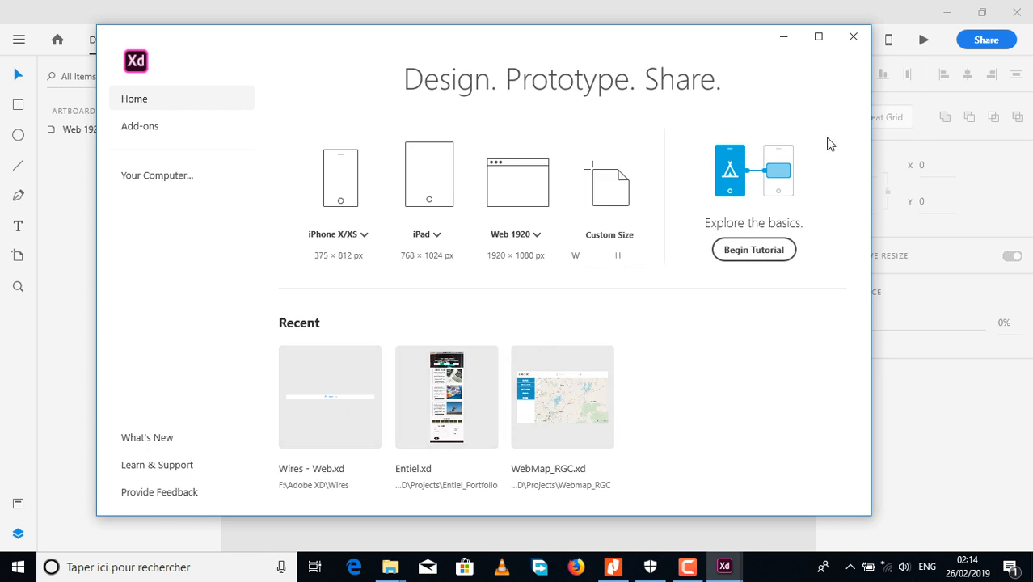
left_click(853, 36)
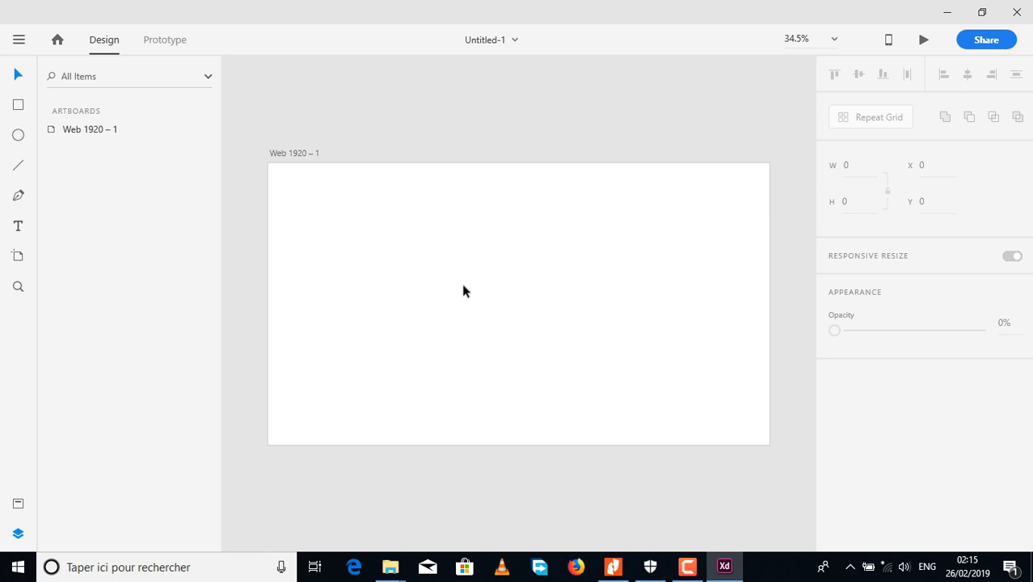
scroll(463, 279, "down", 1)
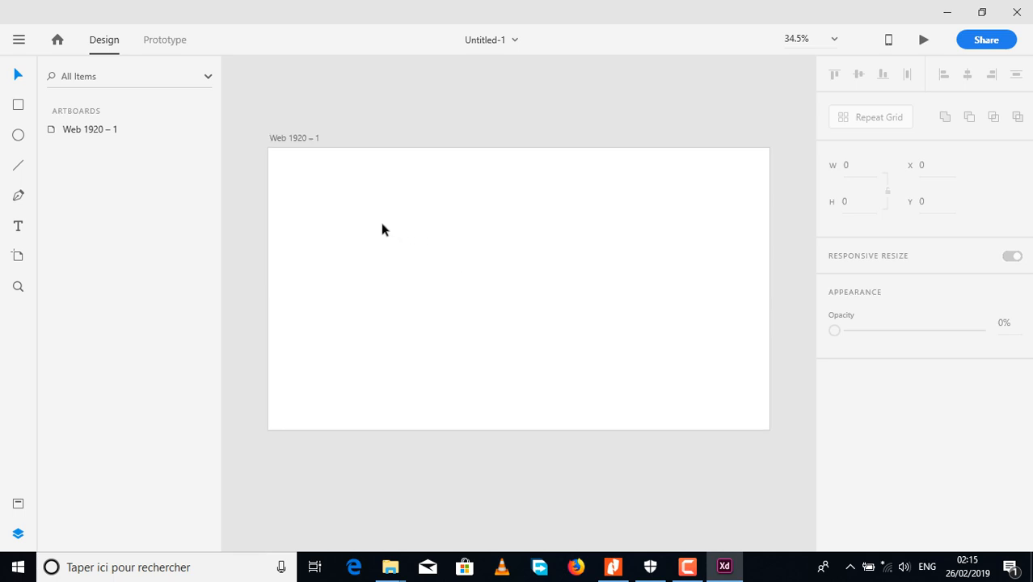
scroll(384, 228, "up", 1)
scroll(384, 228, "down", 1)
left_click(166, 42)
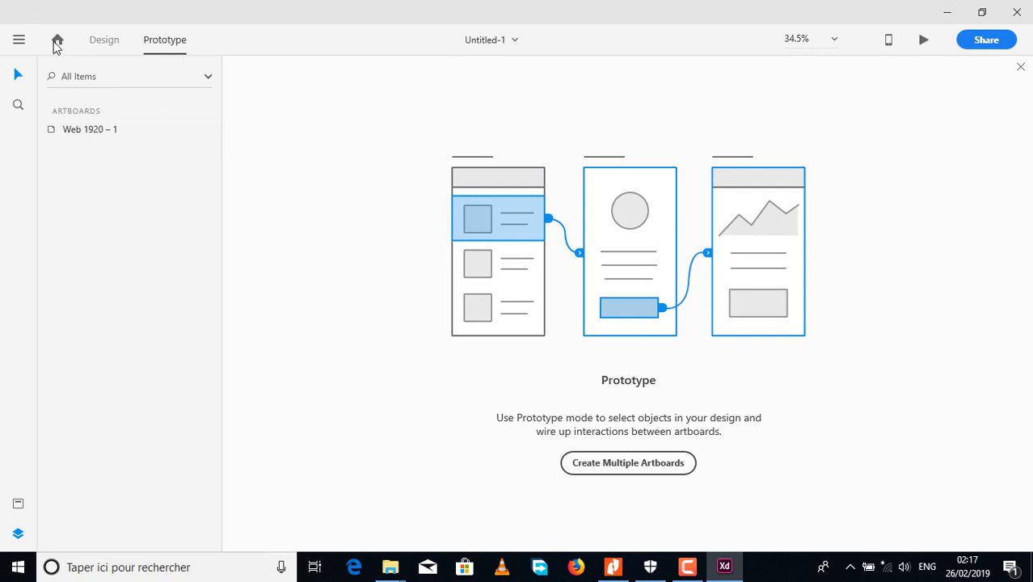
Open Entiel.xd from the Projects\Entiel_Portfolio folder and maximize its window.
left_click(20, 44)
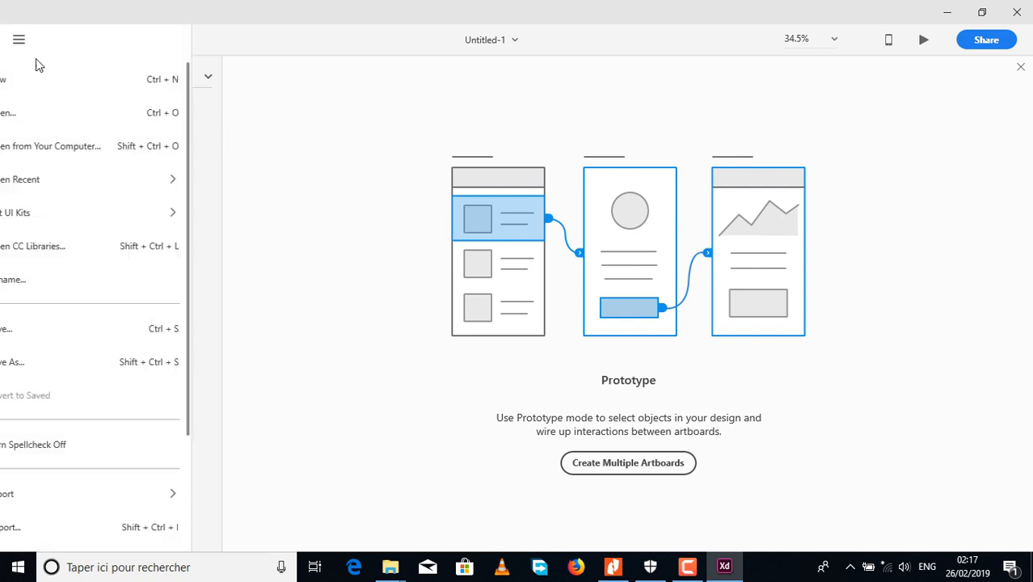
left_click(439, 197)
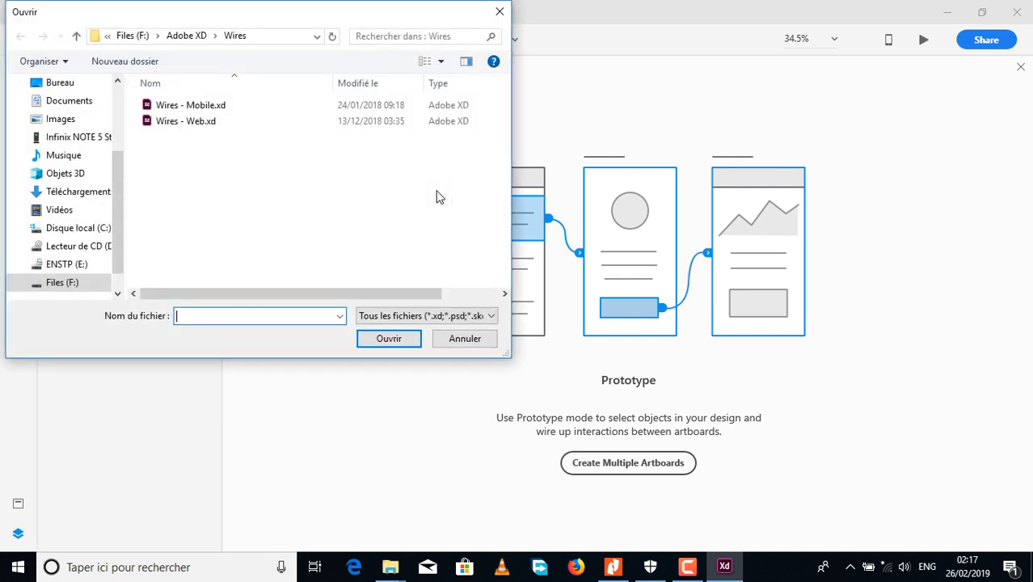
left_click(76, 36)
double_click(377, 131)
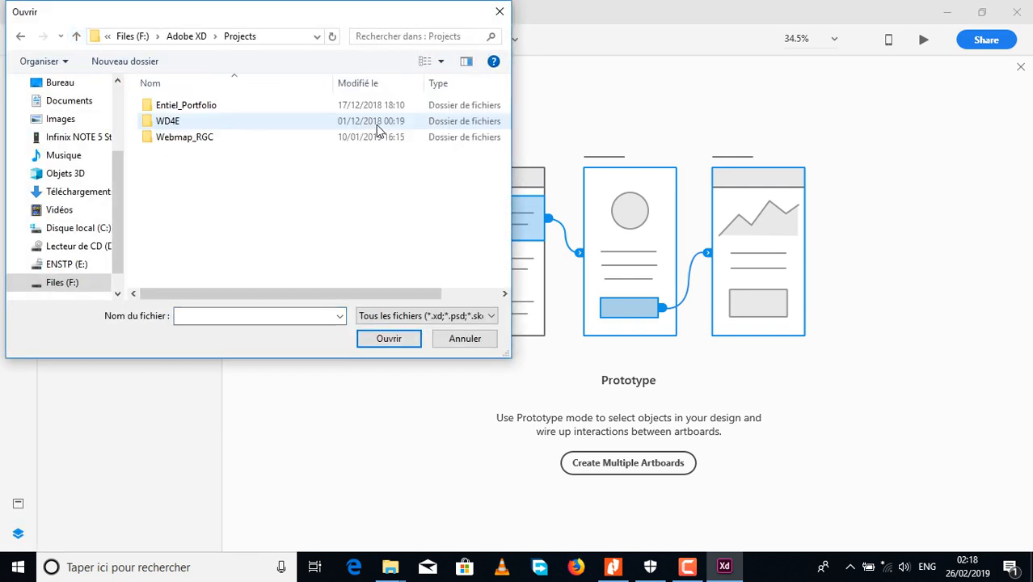
double_click(186, 107)
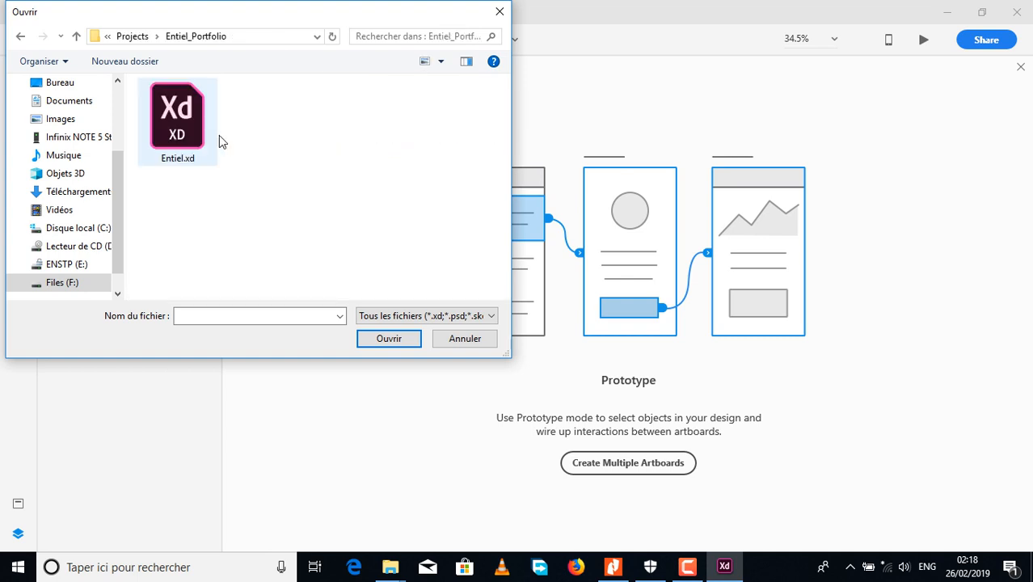
double_click(178, 121)
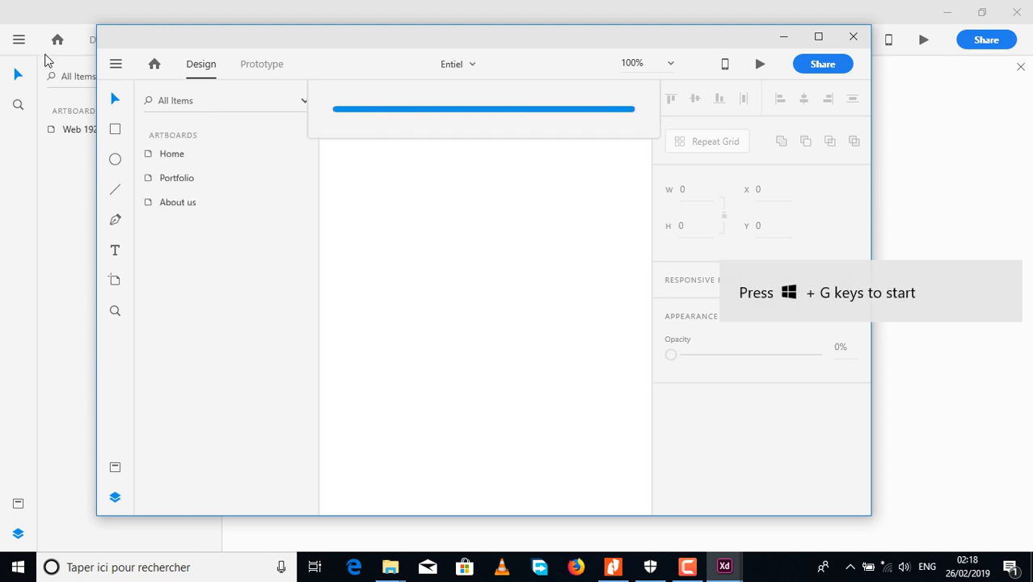
left_click(819, 38)
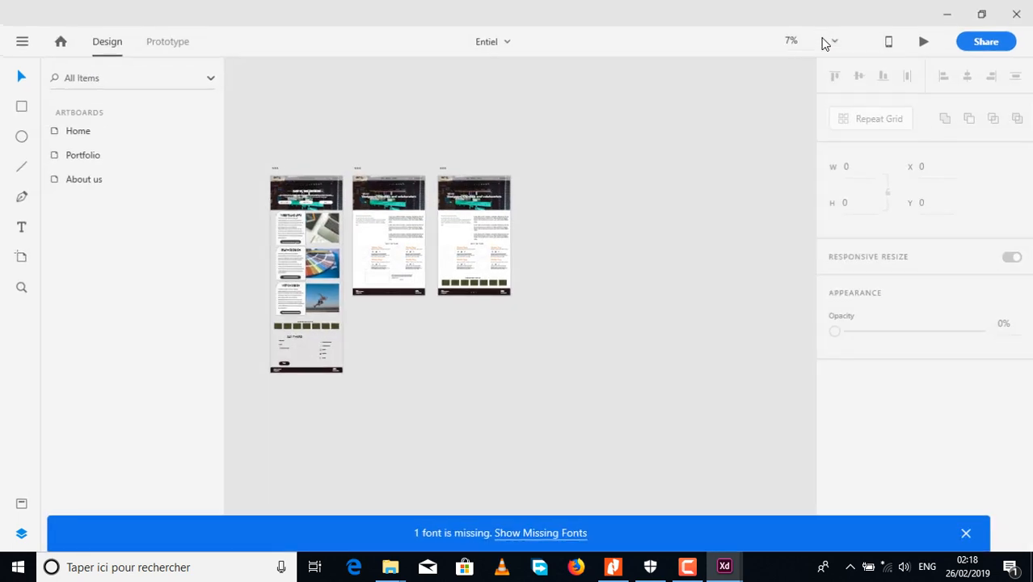
Examine the Home, About us and Portfolio artboards of the Entiel design, up close and as an overview.
left_click_drag(361, 240, 517, 229)
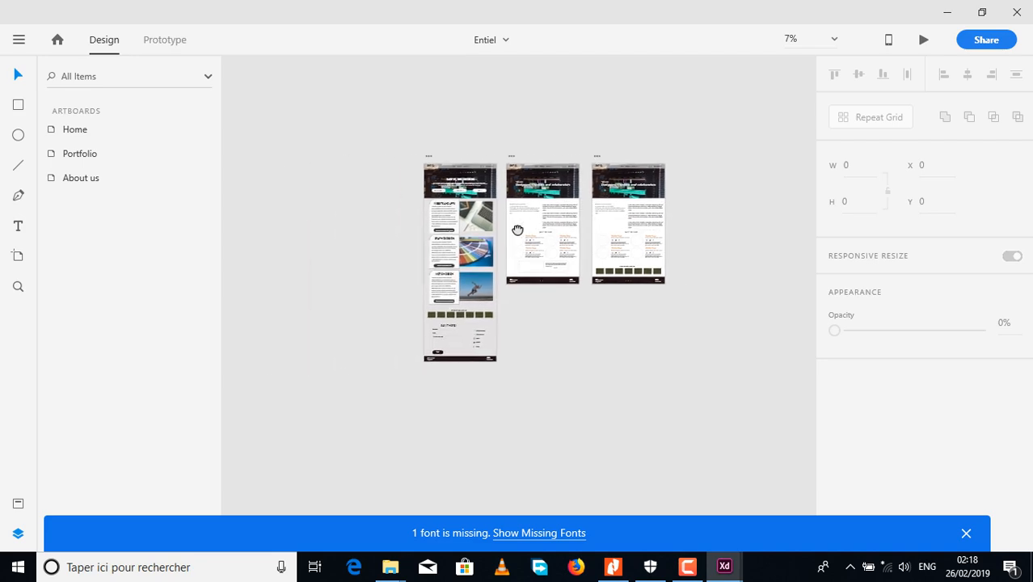
scroll(449, 184, "up", 8)
scroll(453, 218, "down", 5)
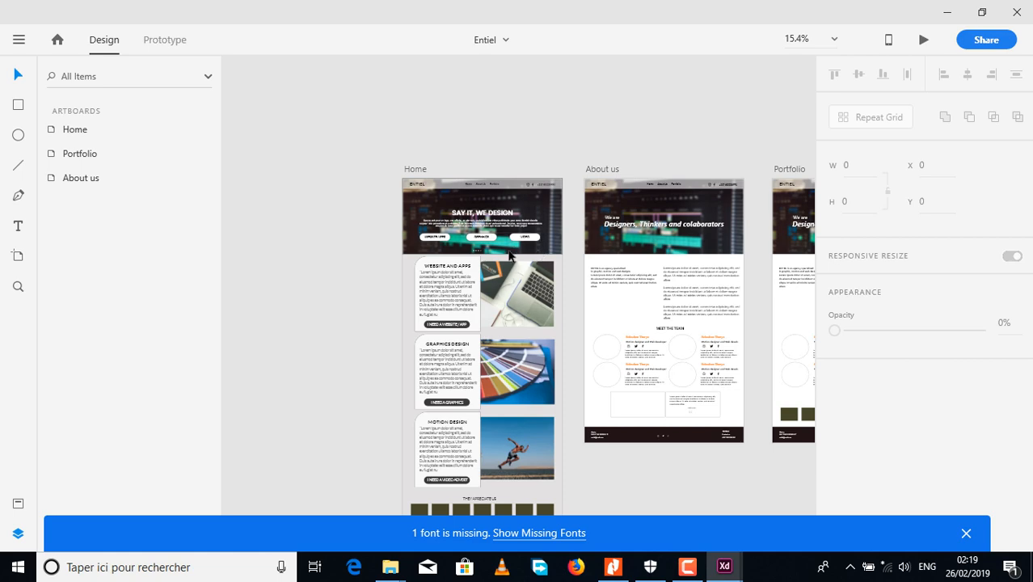
scroll(495, 252, "down", 1)
scroll(494, 252, "up", 5)
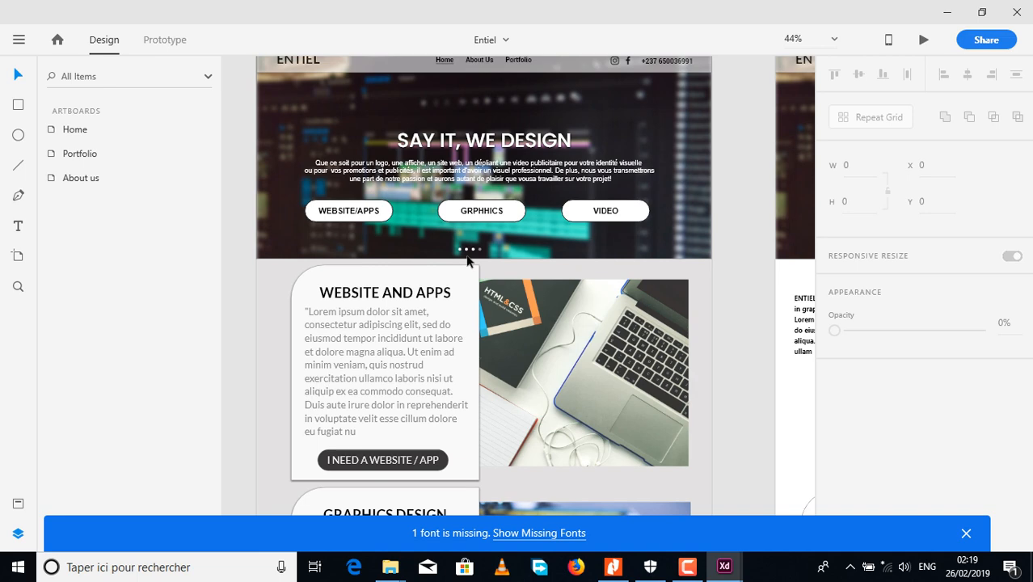
scroll(490, 267, "down", 1)
scroll(526, 265, "down", 2)
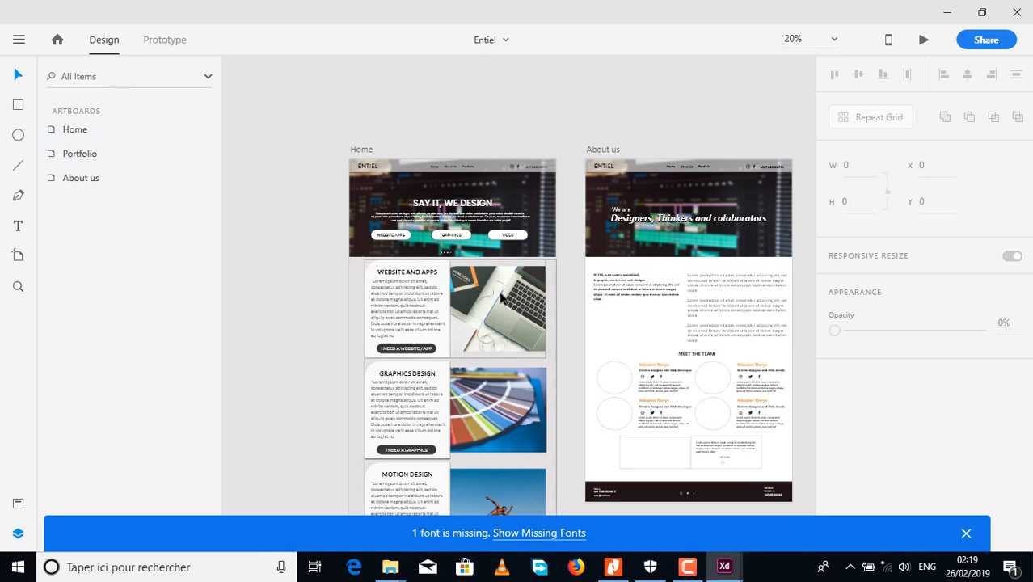
scroll(526, 297, "down", 3)
scroll(528, 298, "up", 3)
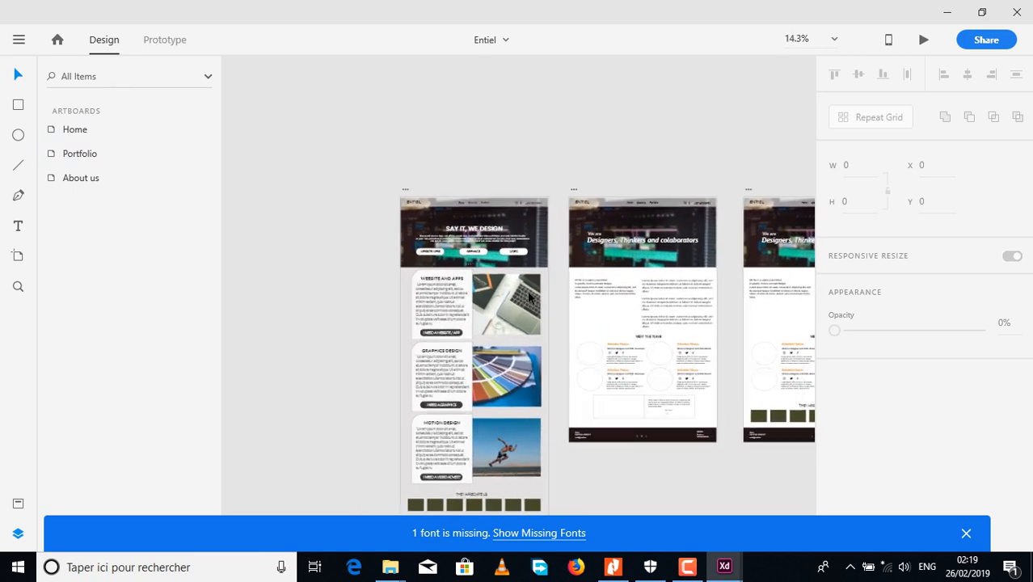
scroll(530, 299, "up", 3)
scroll(582, 321, "down", 5)
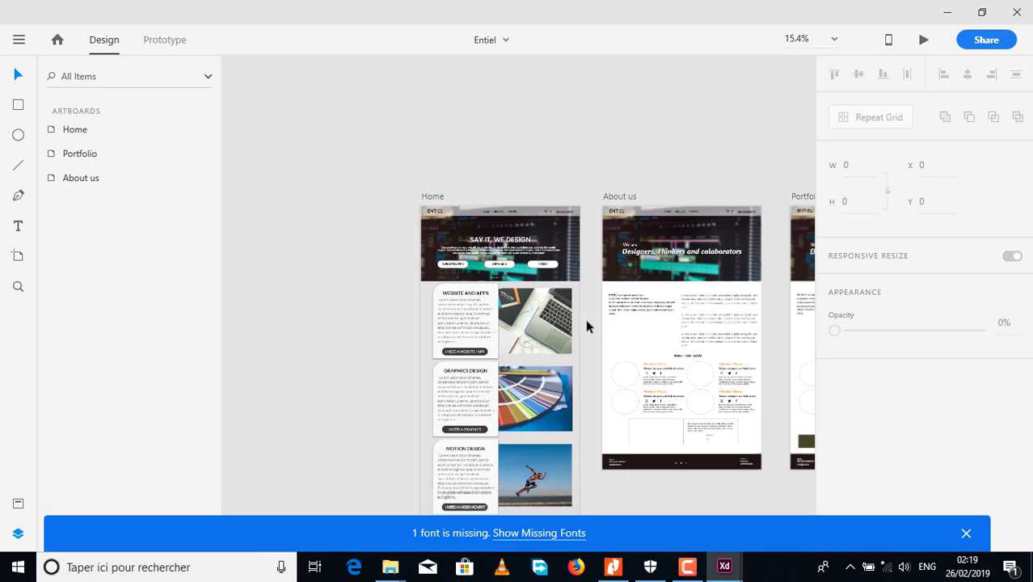
scroll(610, 325, "down", 1)
scroll(644, 346, "down", 1)
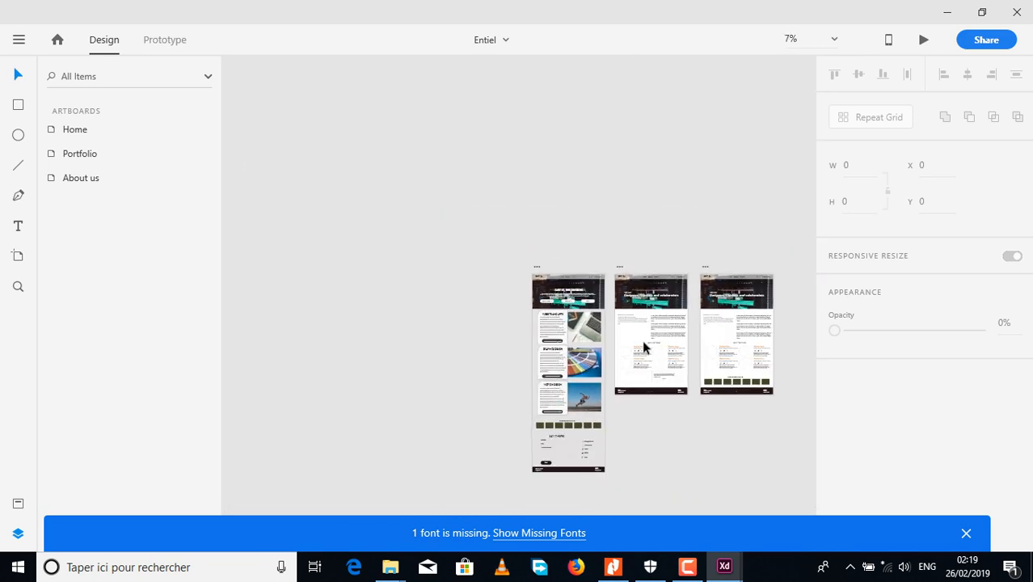
scroll(645, 346, "up", 2)
left_click_drag(645, 346, 511, 270)
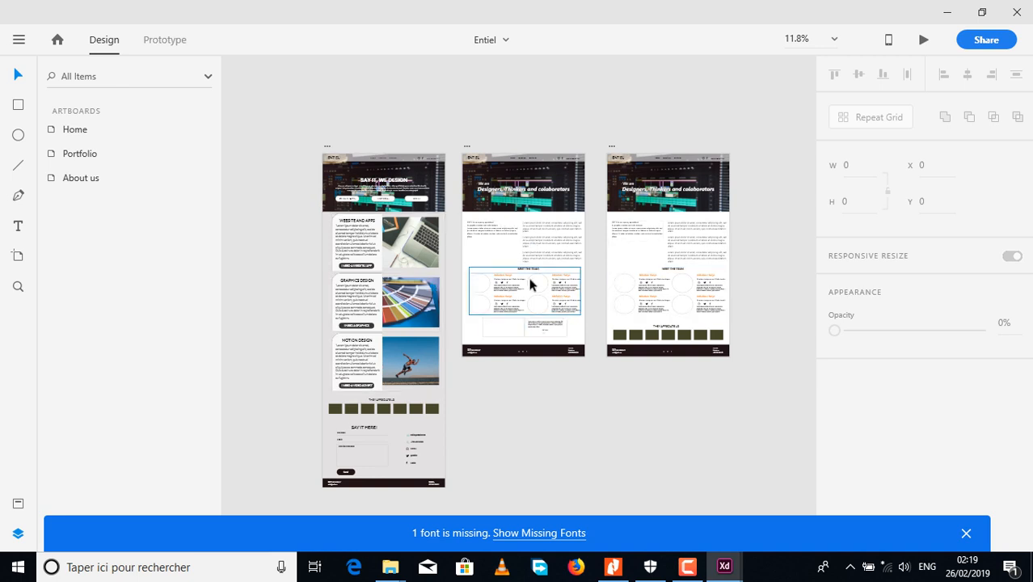
Switch the Entiel document to Prototype mode with its three artboards in view.
left_click(164, 41)
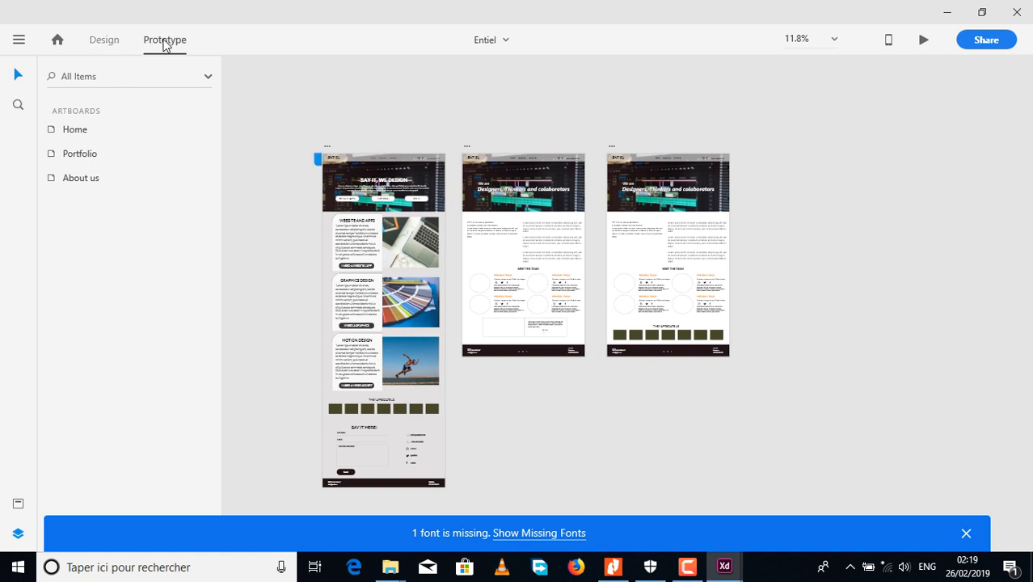
left_click_drag(346, 217, 431, 206)
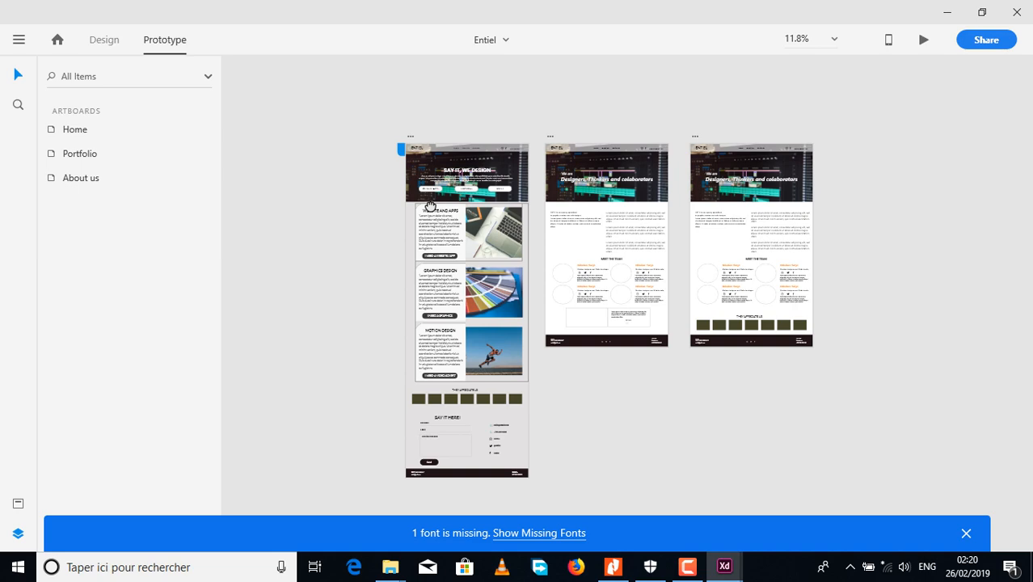
Examine the Home artboard's header and its Website and Apps and Graphics Design sections up close.
scroll(420, 240, "up", 4)
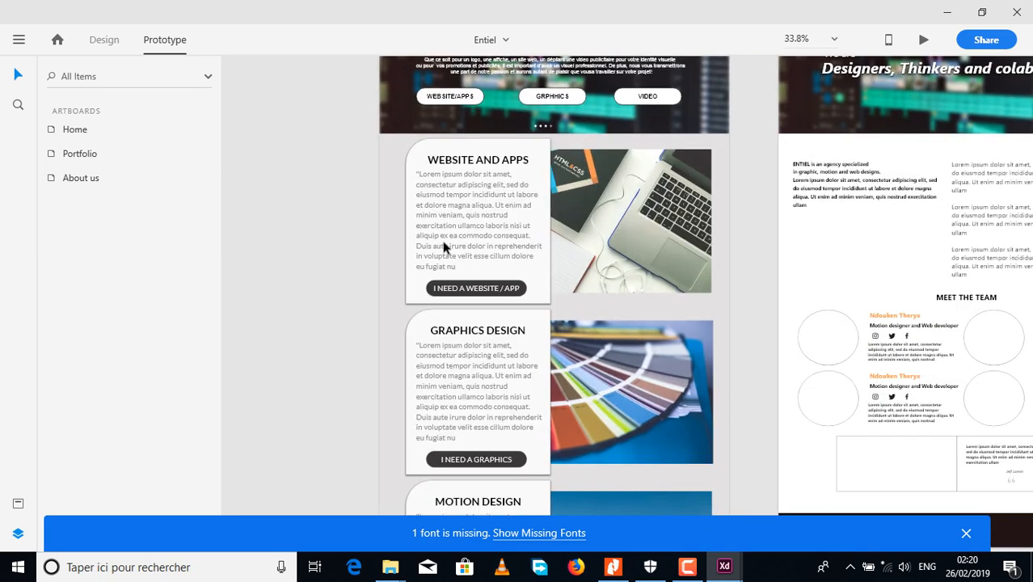
left_click_drag(496, 265, 388, 276)
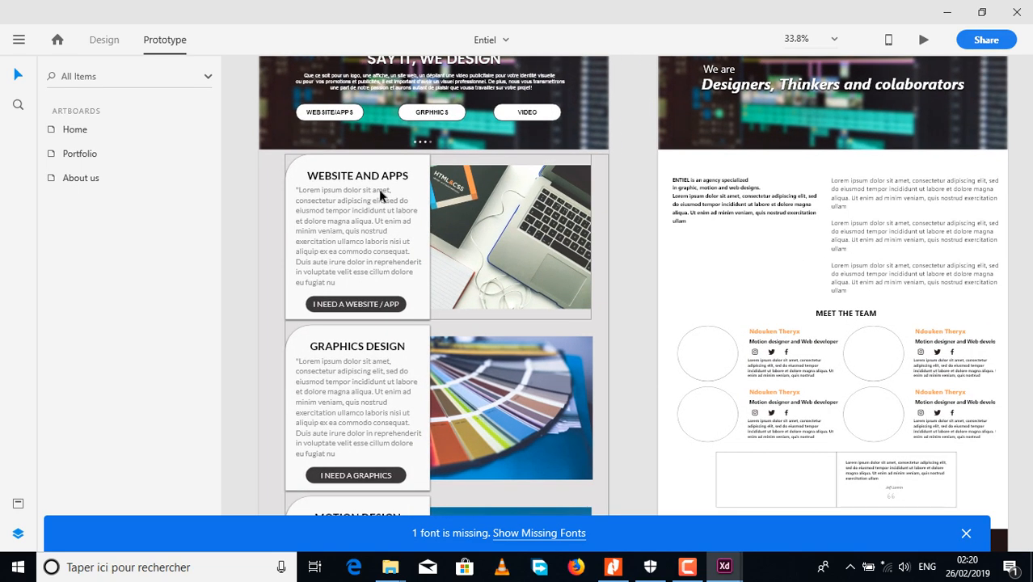
left_click_drag(381, 191, 443, 294)
scroll(443, 293, "up", 3)
scroll(443, 282, "down", 2)
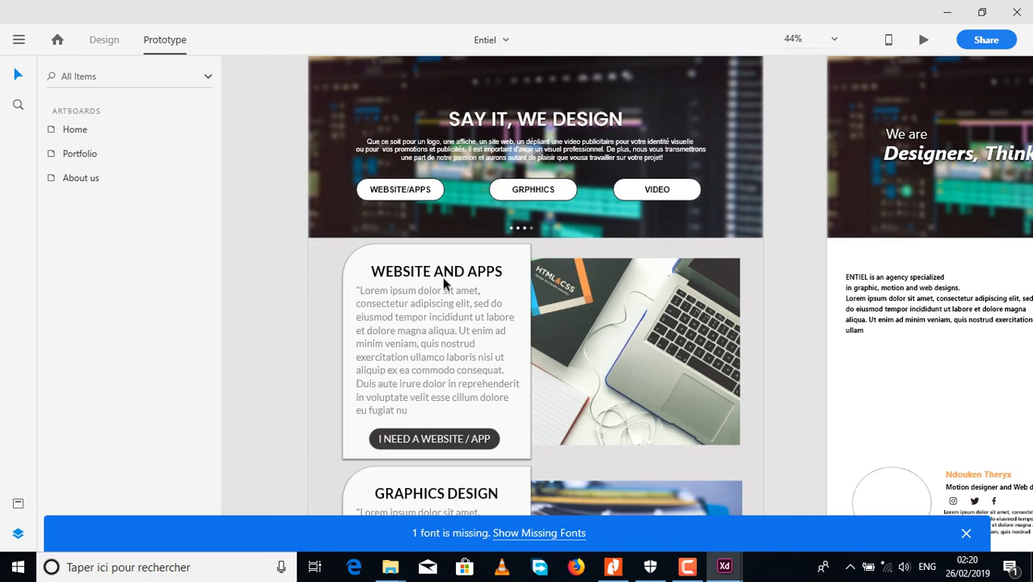
left_click_drag(483, 269, 461, 319)
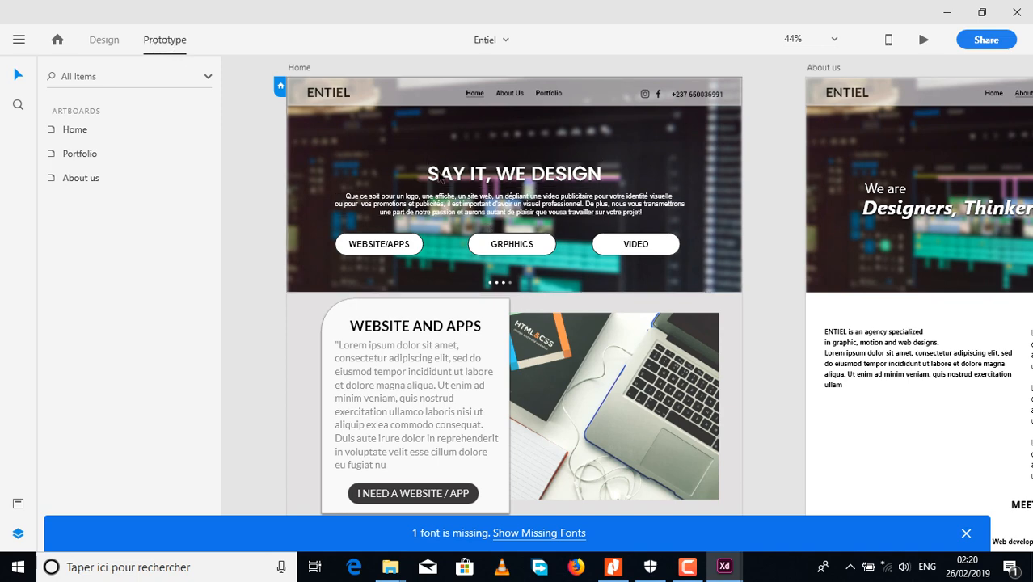
left_click_drag(570, 286, 494, 279)
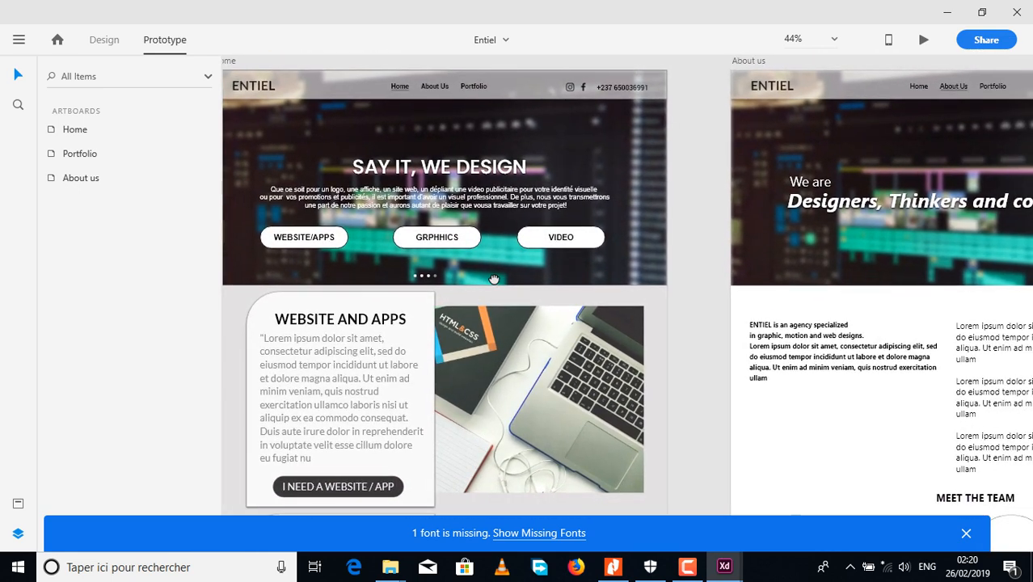
Select the landing group on the Home artboard and examine the prototype links running from Home to About us.
left_click(327, 242)
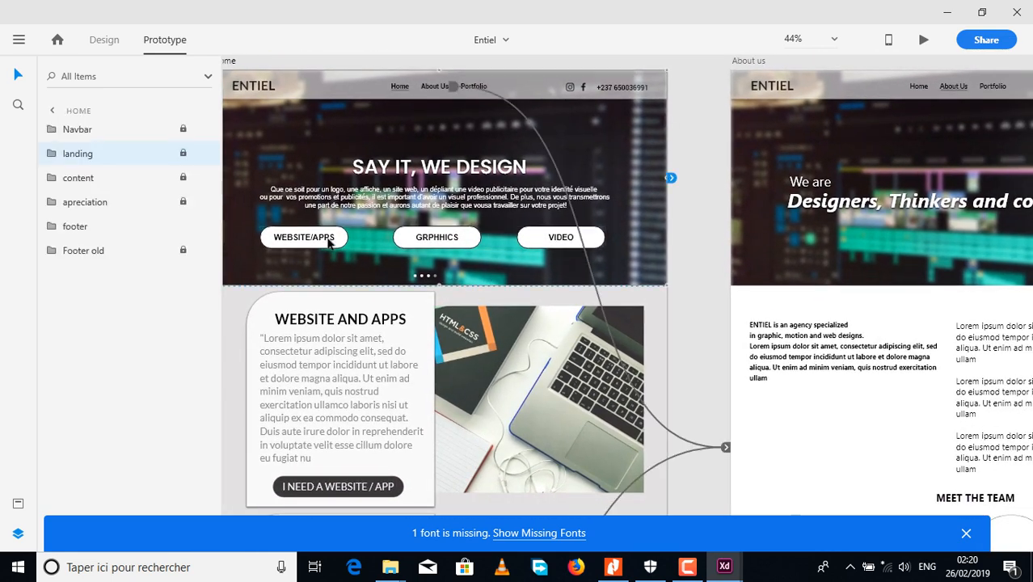
scroll(426, 259, "down", 2)
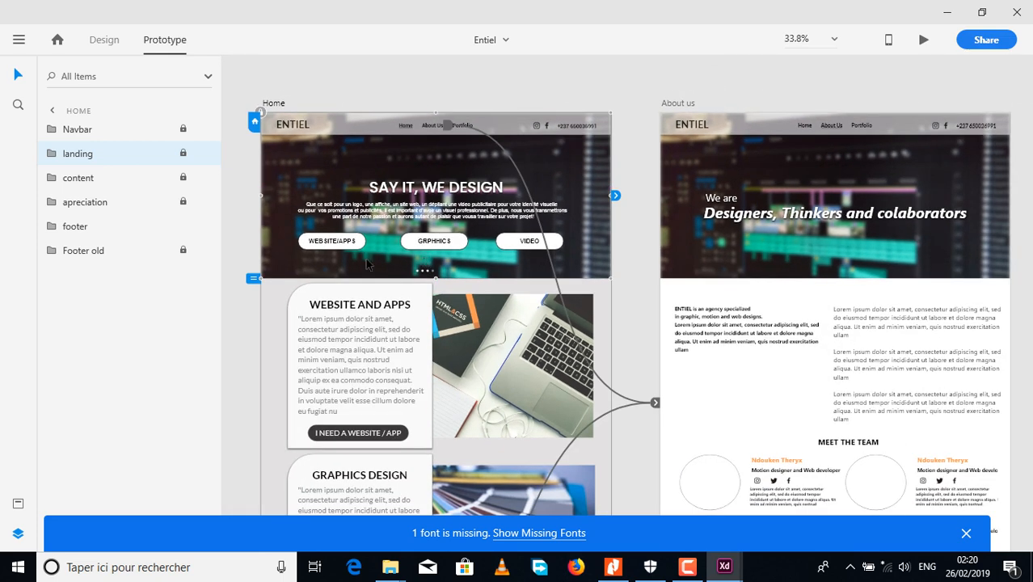
scroll(335, 245, "up", 3)
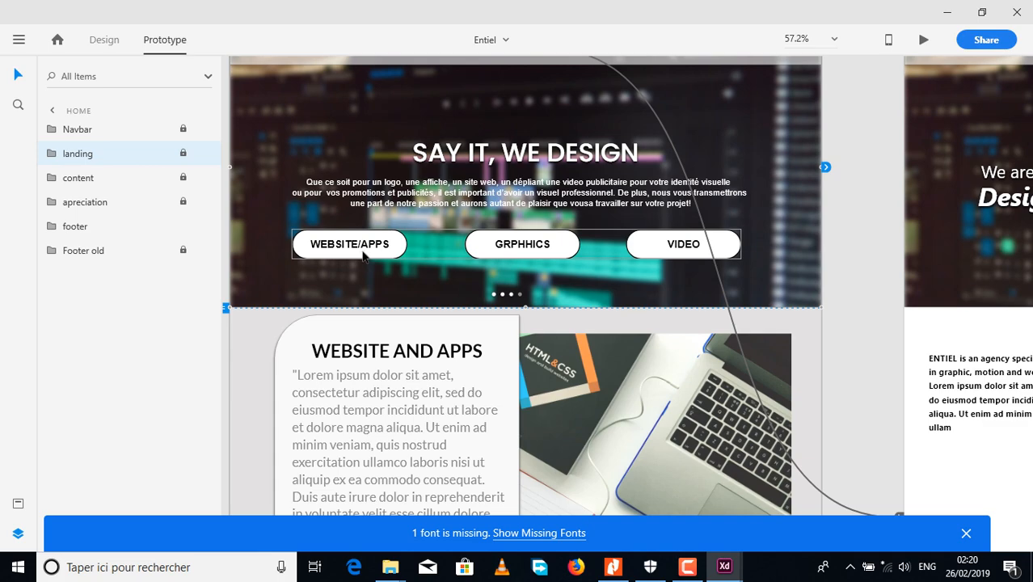
scroll(364, 257, "down", 3)
left_click_drag(506, 336, 383, 341)
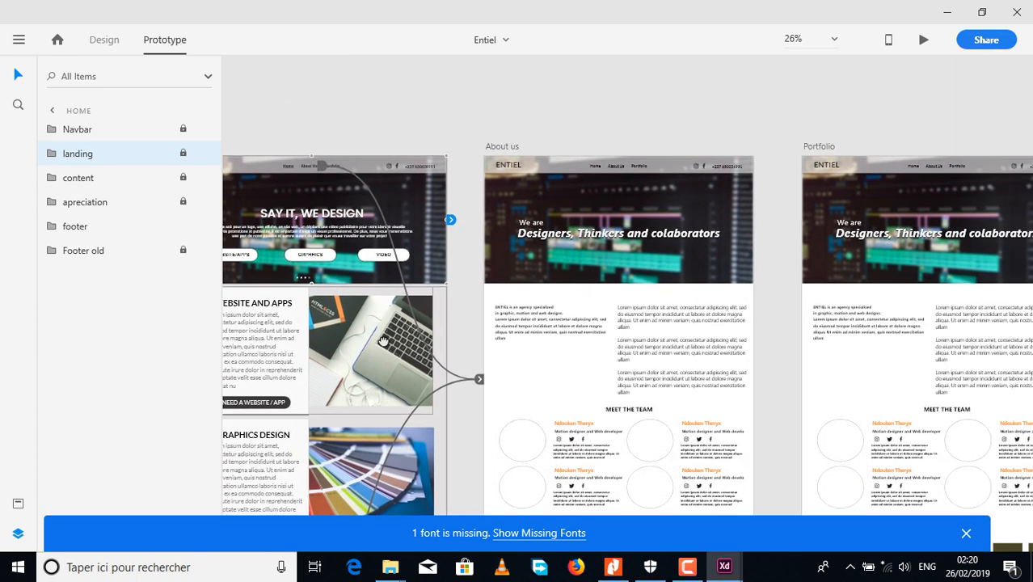
left_click_drag(303, 163, 450, 192)
scroll(450, 192, "up", 7)
scroll(449, 195, "down", 3)
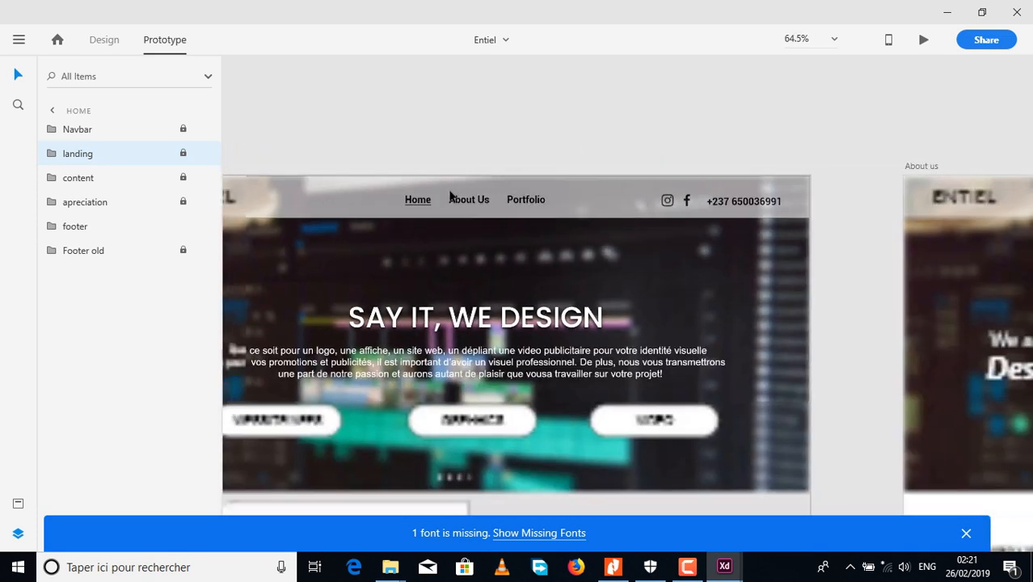
scroll(450, 194, "down", 1)
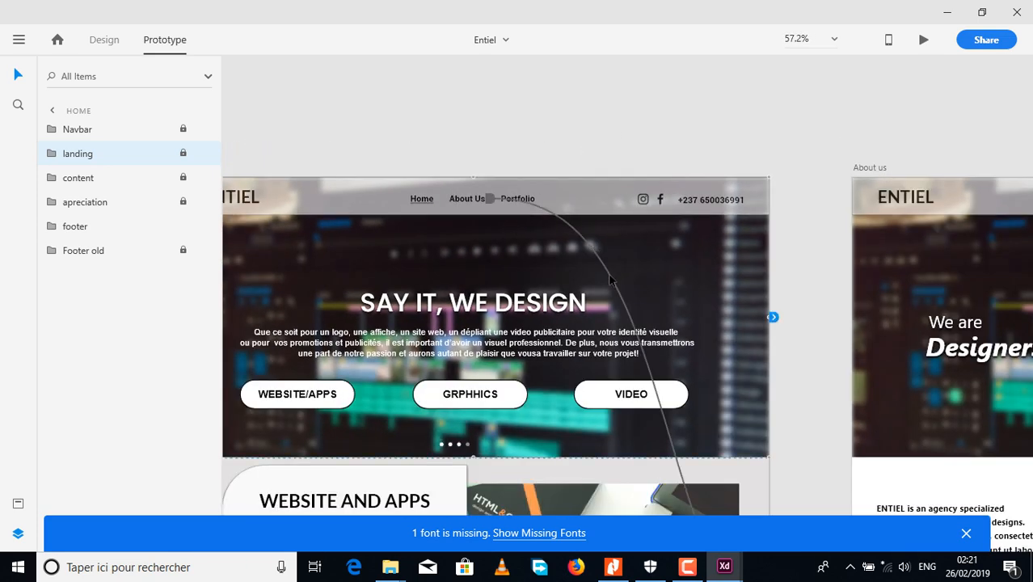
scroll(477, 337, "down", 2)
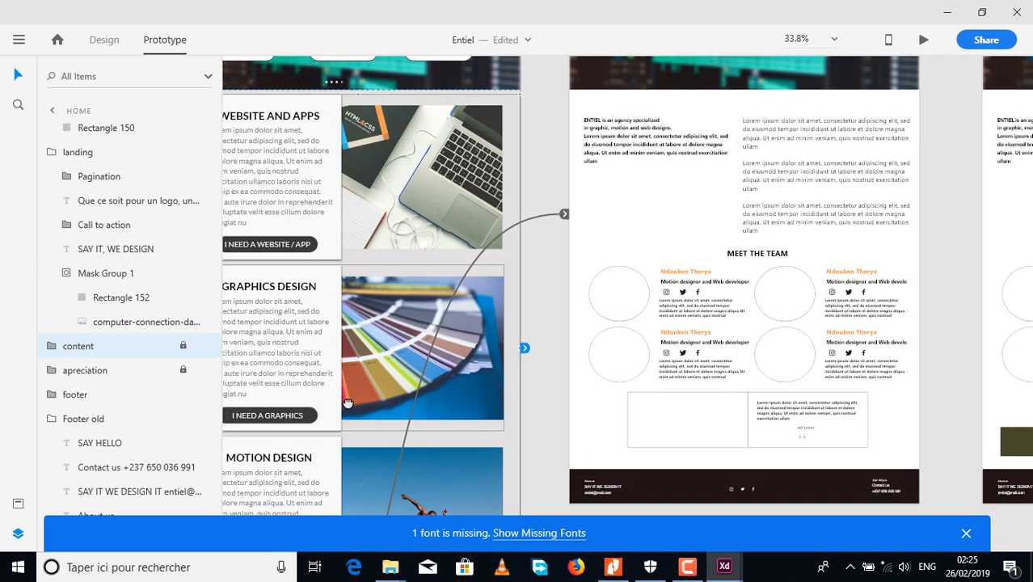
Remove the prototype link that runs from the Home artboard's old footer to the About us artboard.
left_click_drag(347, 403, 358, 404)
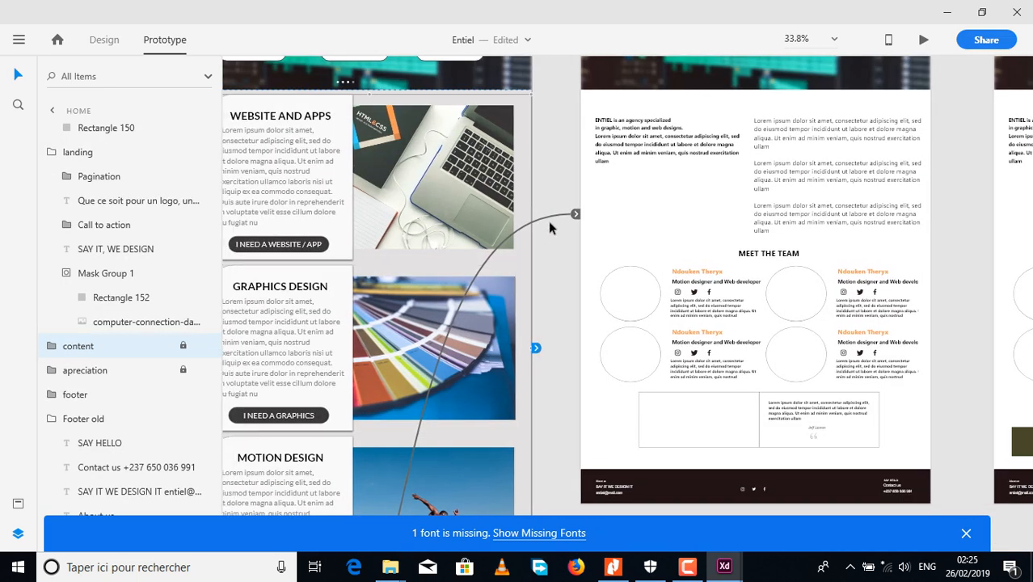
left_click(656, 220)
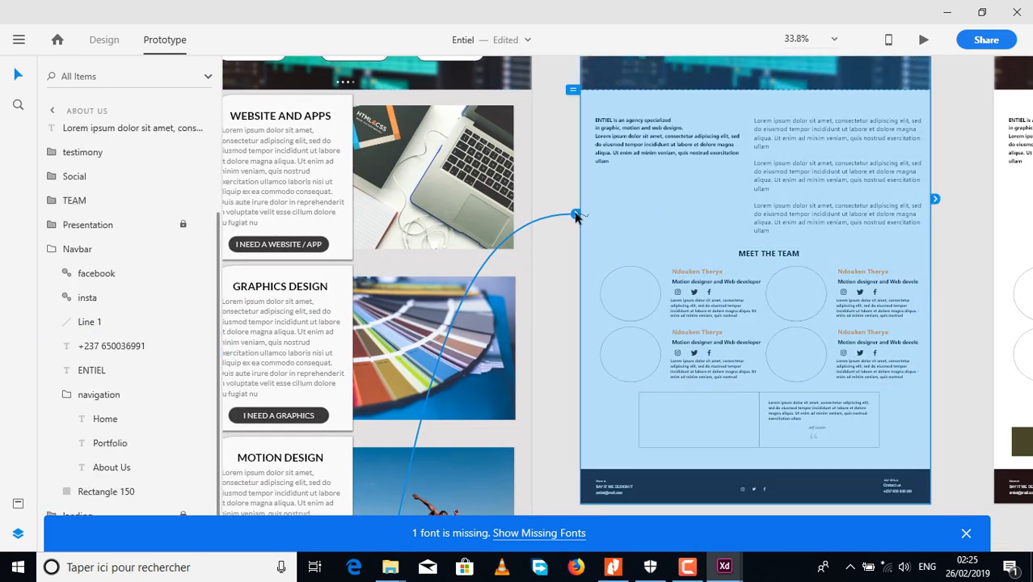
left_click_drag(576, 213, 358, 429)
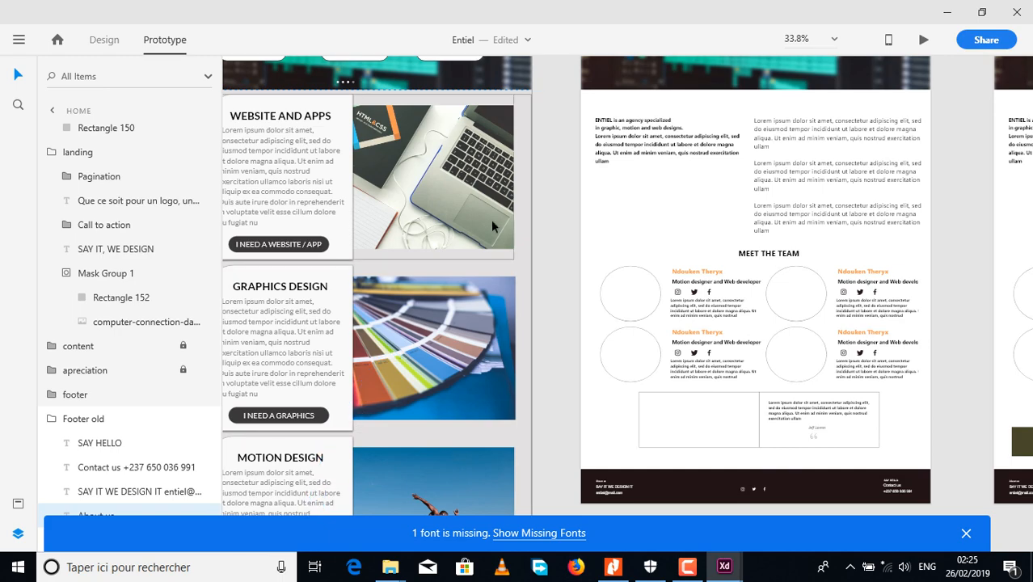
Check the sections of the Home, About us and Portfolio artboards for remaining prototype links.
left_click_drag(478, 222, 453, 338)
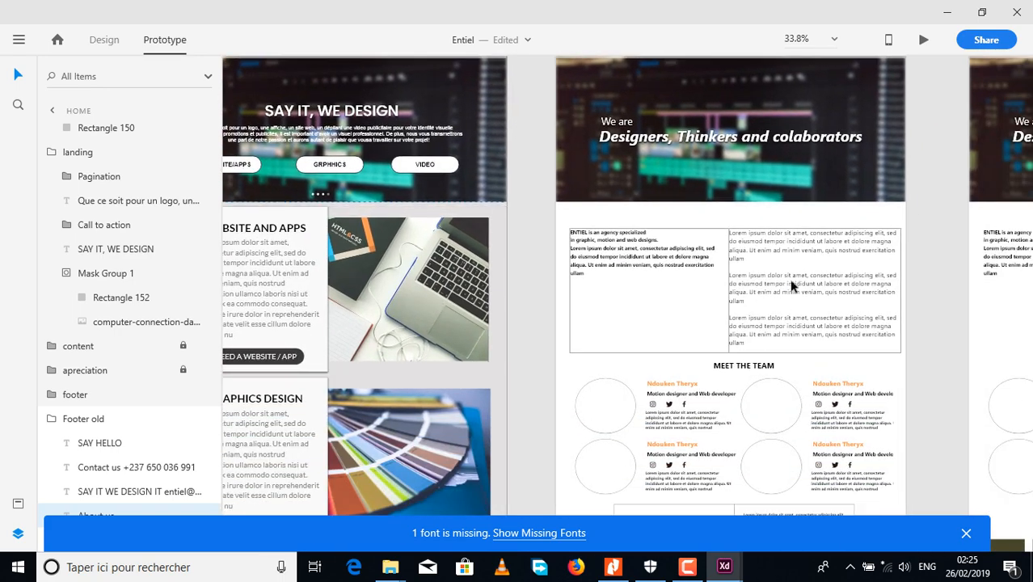
left_click_drag(793, 286, 645, 249)
left_click_drag(701, 276, 845, 277)
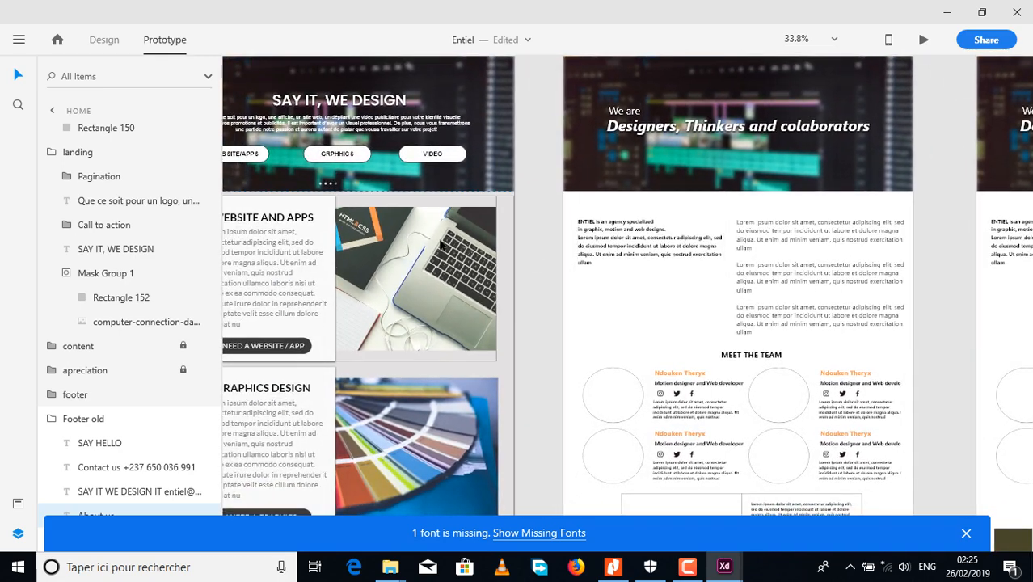
left_click_drag(444, 240, 608, 130)
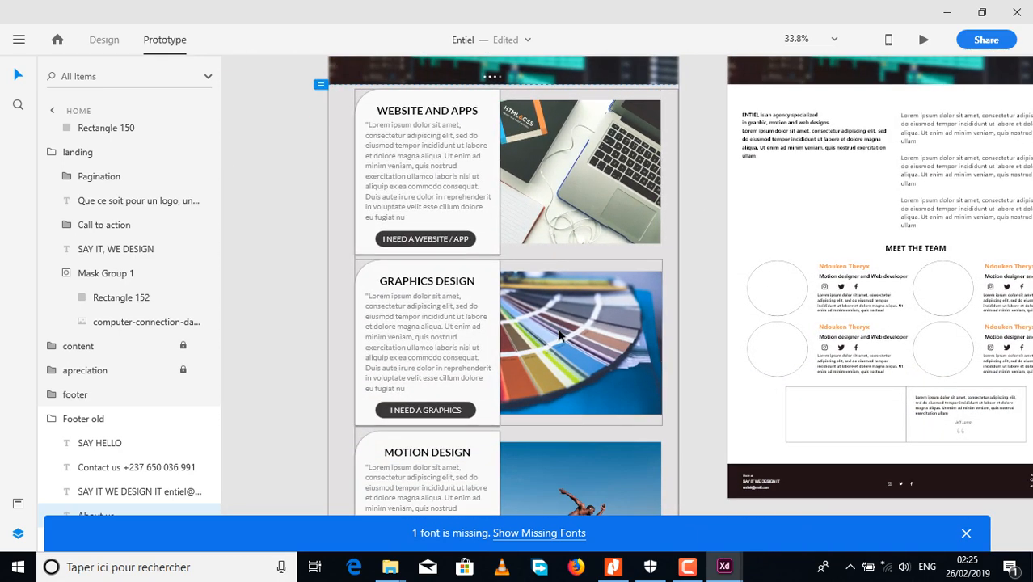
left_click_drag(608, 291, 526, 419)
scroll(525, 419, "down", 3)
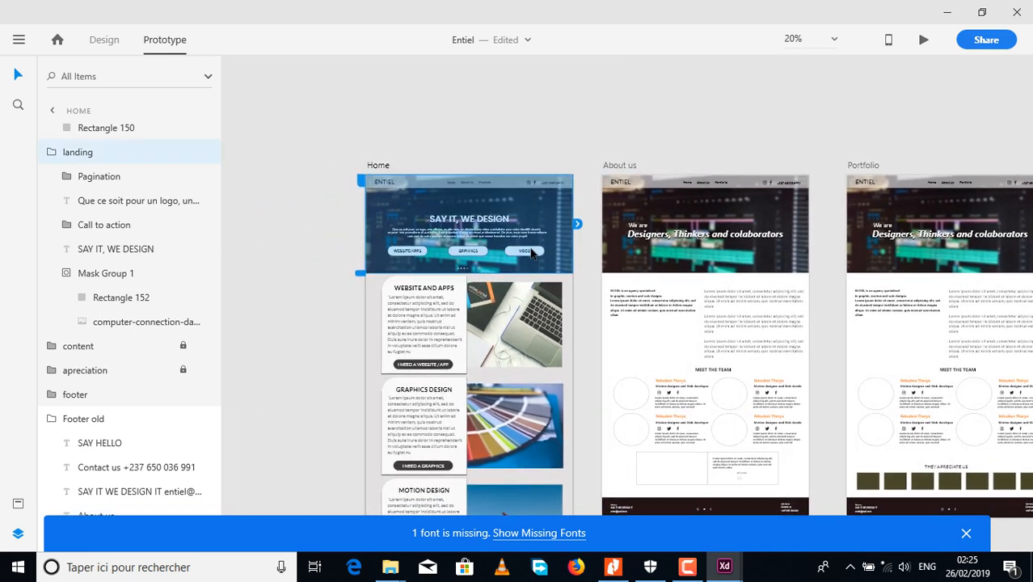
left_click(708, 392)
left_click(892, 310)
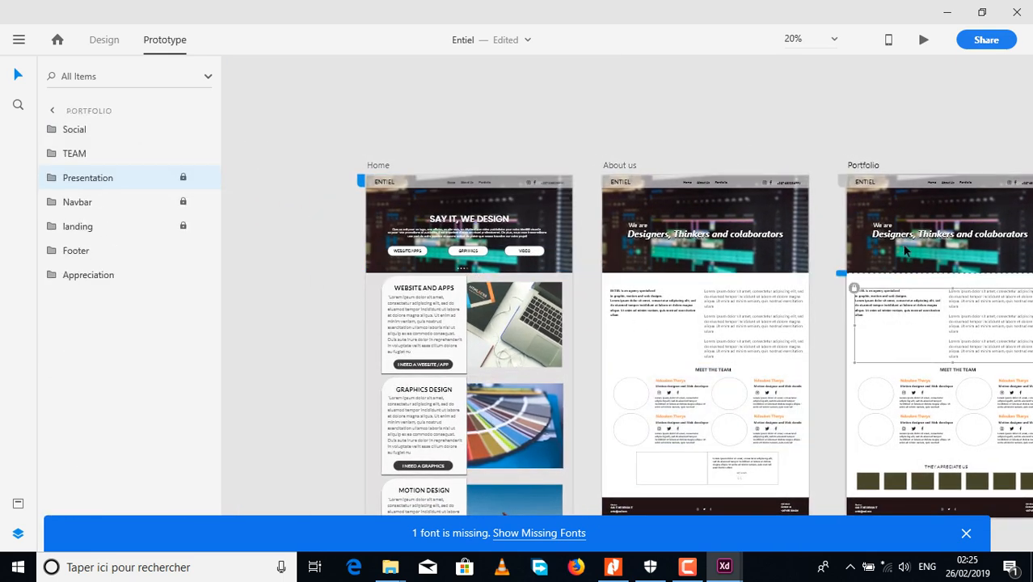
left_click(891, 252)
left_click(676, 254)
left_click(672, 375)
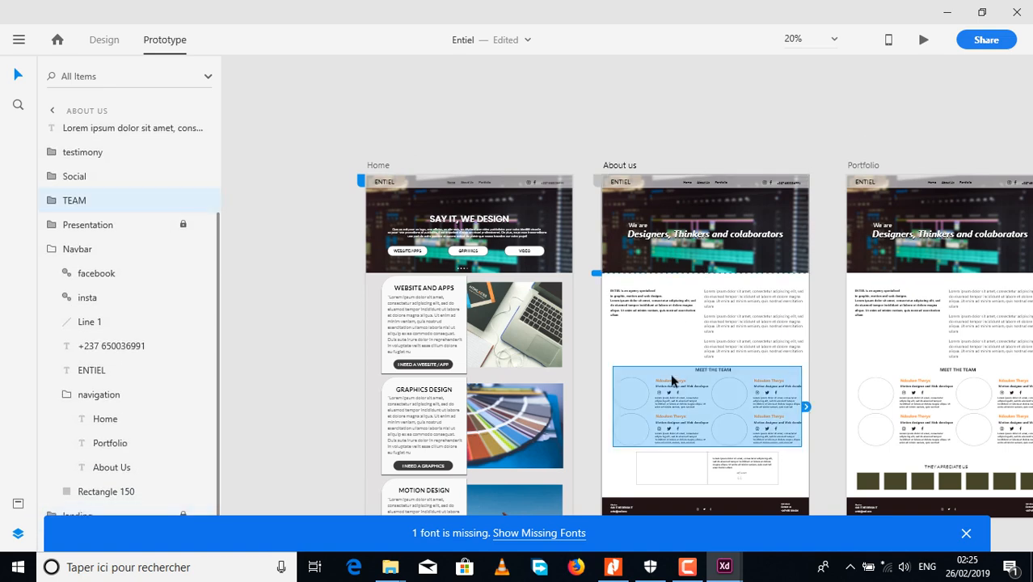
left_click(691, 450)
left_click_drag(443, 302, 486, 336)
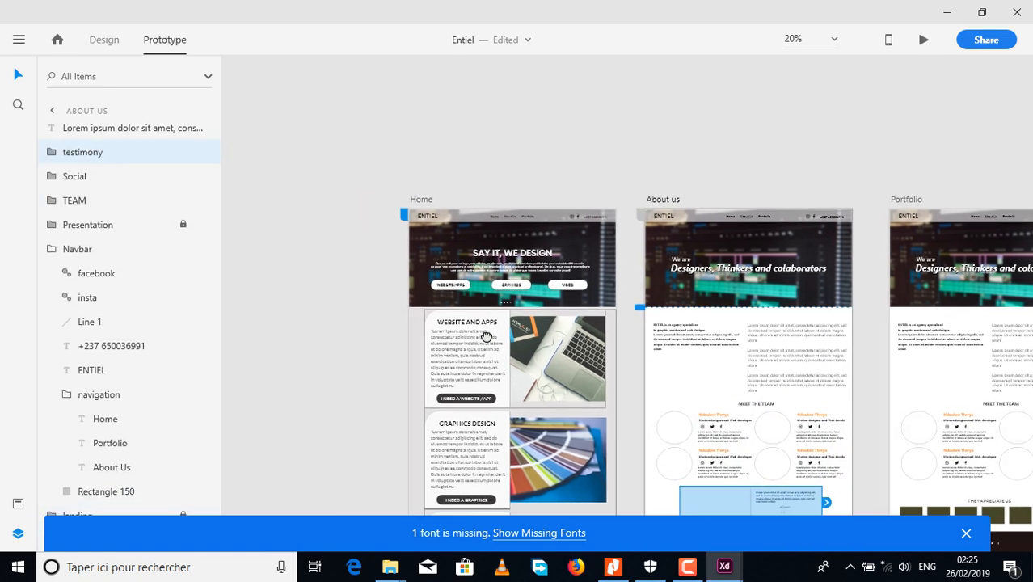
Link the About Us item in the Home artboard's navigation bar to the About us artboard.
scroll(471, 257, "up", 4)
left_click_drag(521, 241, 464, 287)
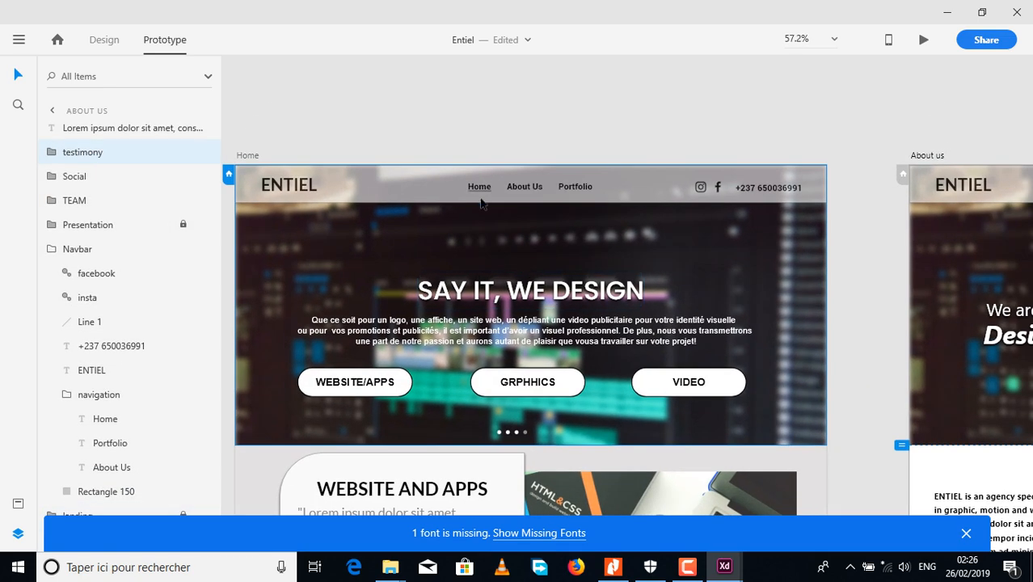
scroll(480, 203, "up", 3)
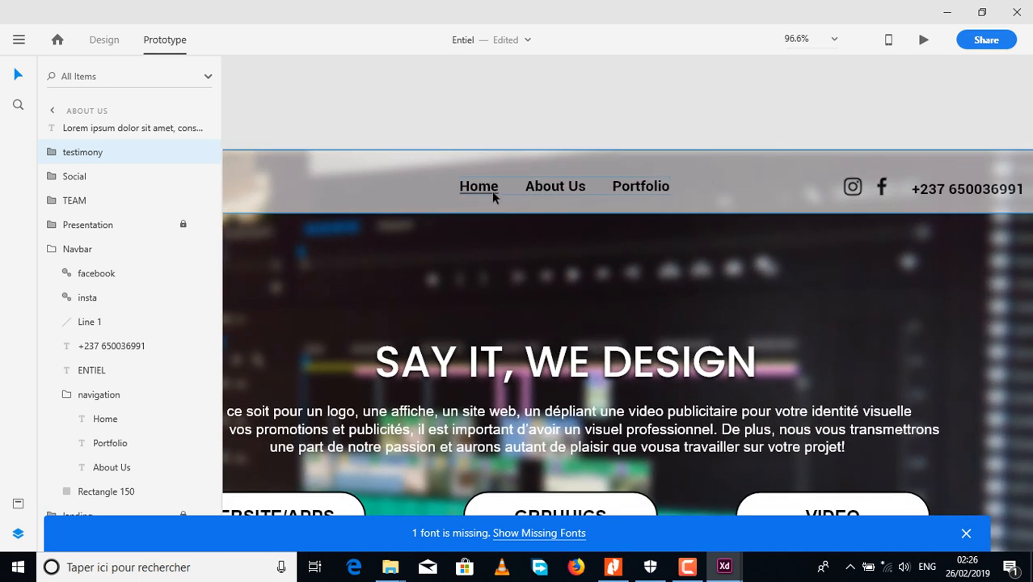
scroll(657, 191, "down", 4)
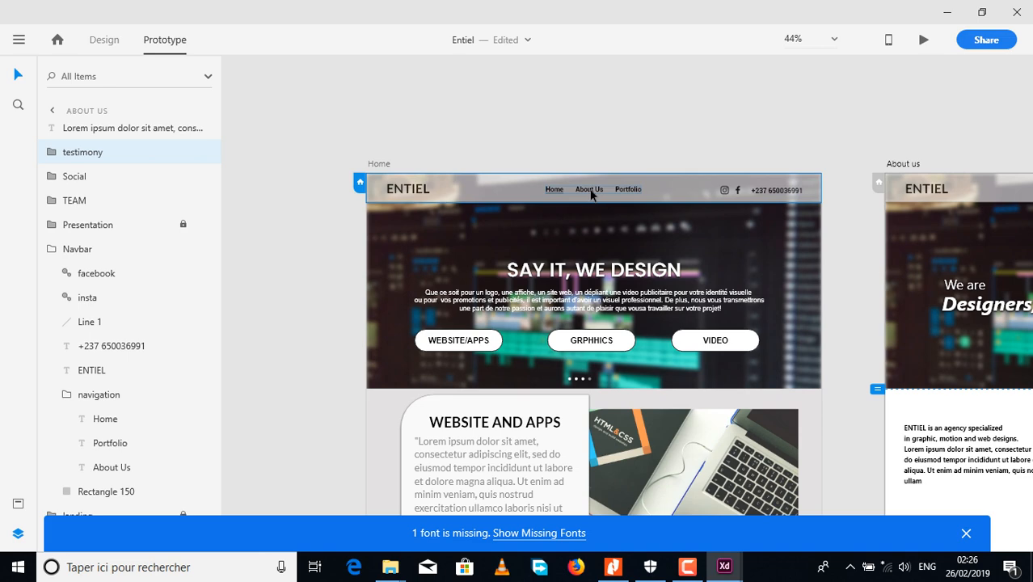
scroll(588, 194, "up", 3)
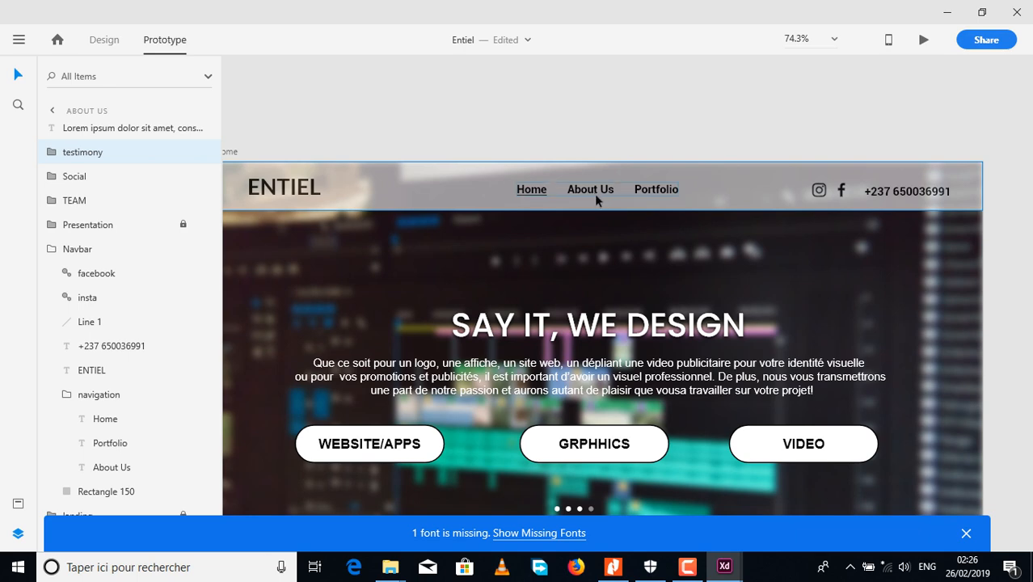
scroll(602, 199, "down", 3)
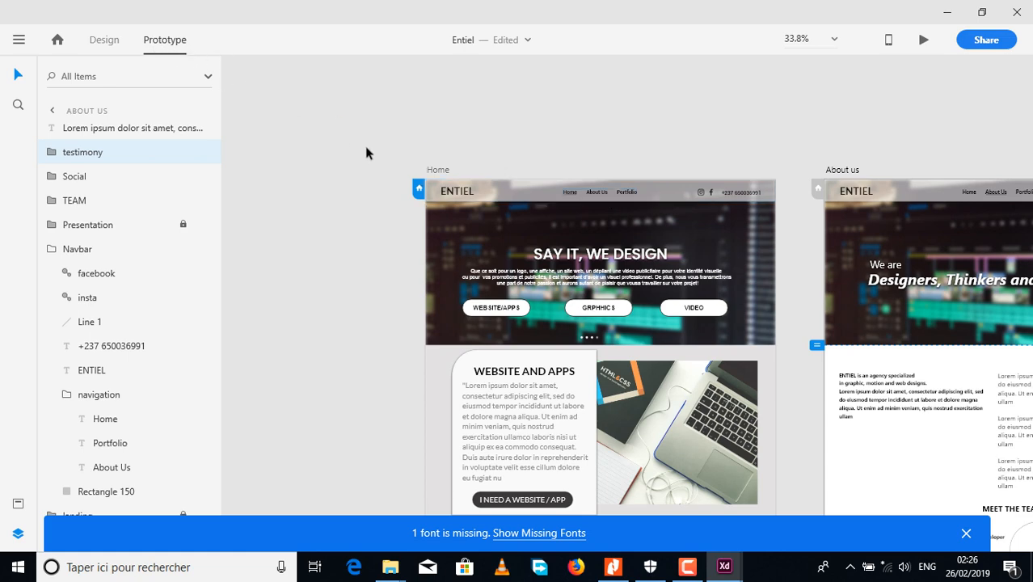
left_click(594, 195)
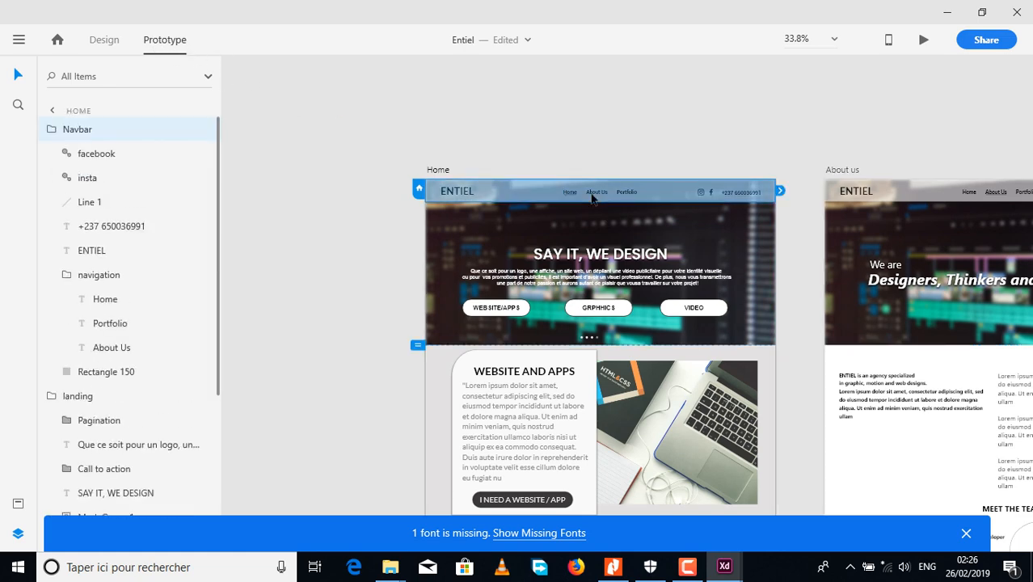
scroll(593, 198, "up", 4)
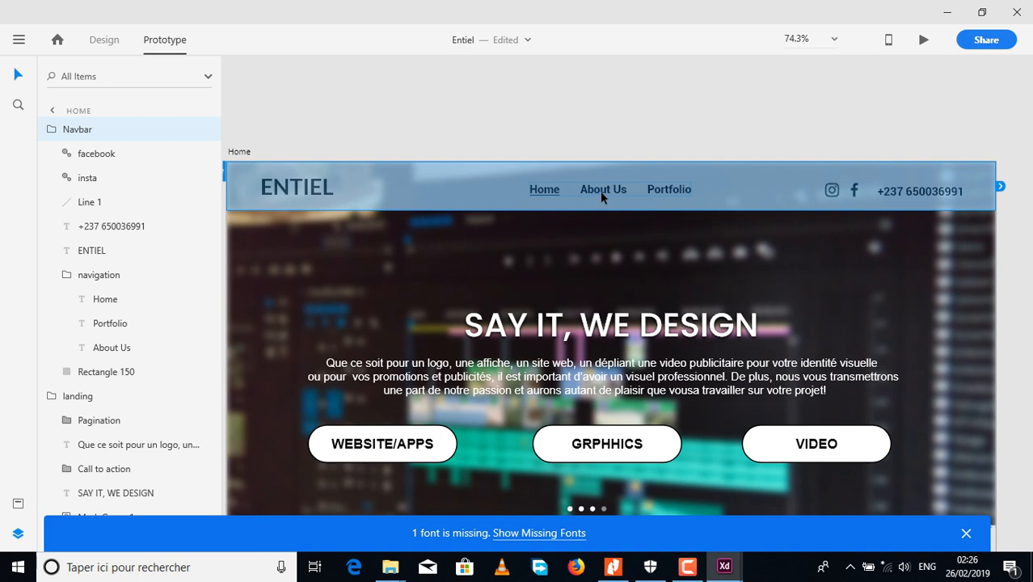
double_click(602, 193)
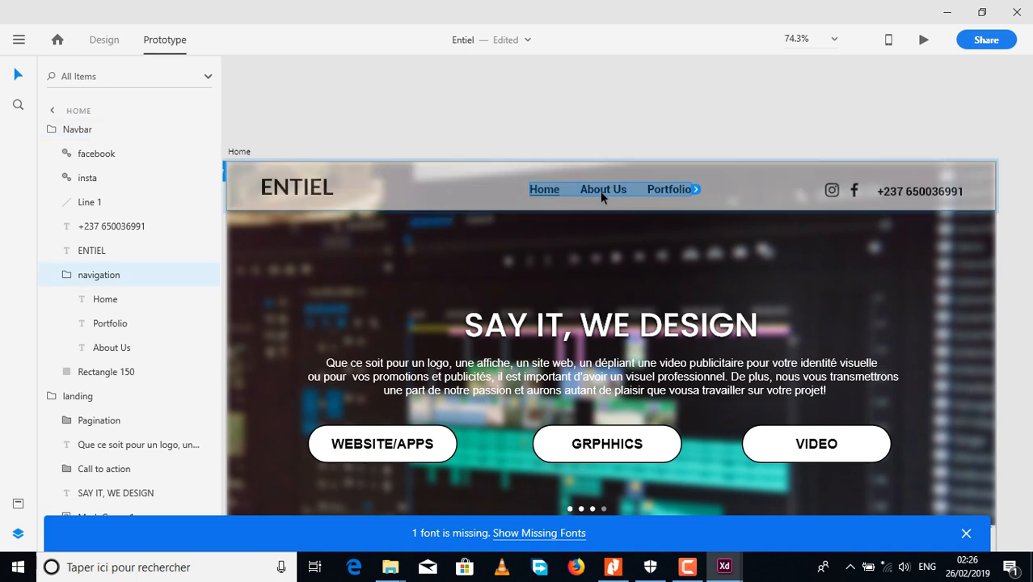
left_click(600, 191)
scroll(620, 189, "down", 5)
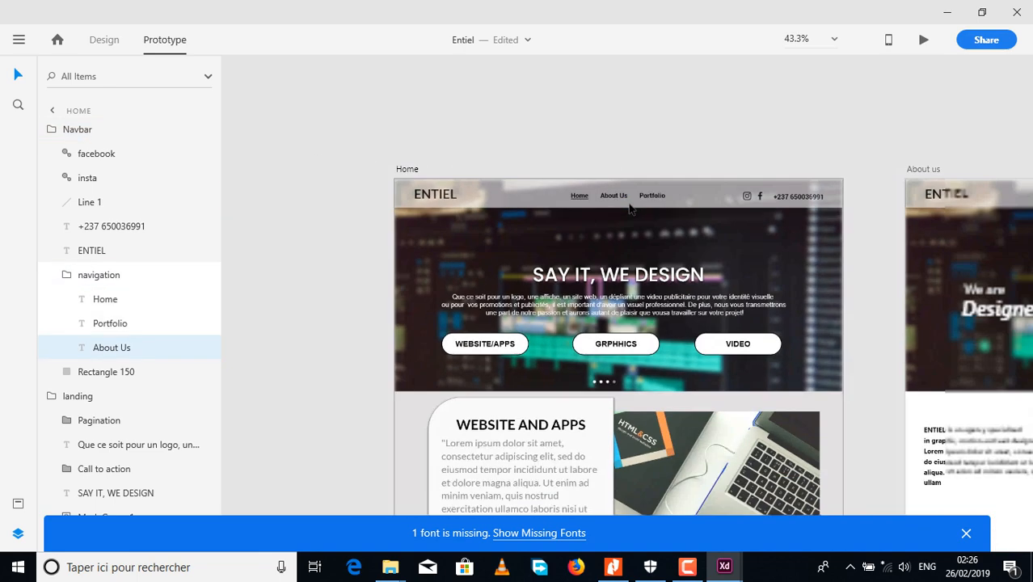
left_click_drag(634, 201, 613, 256)
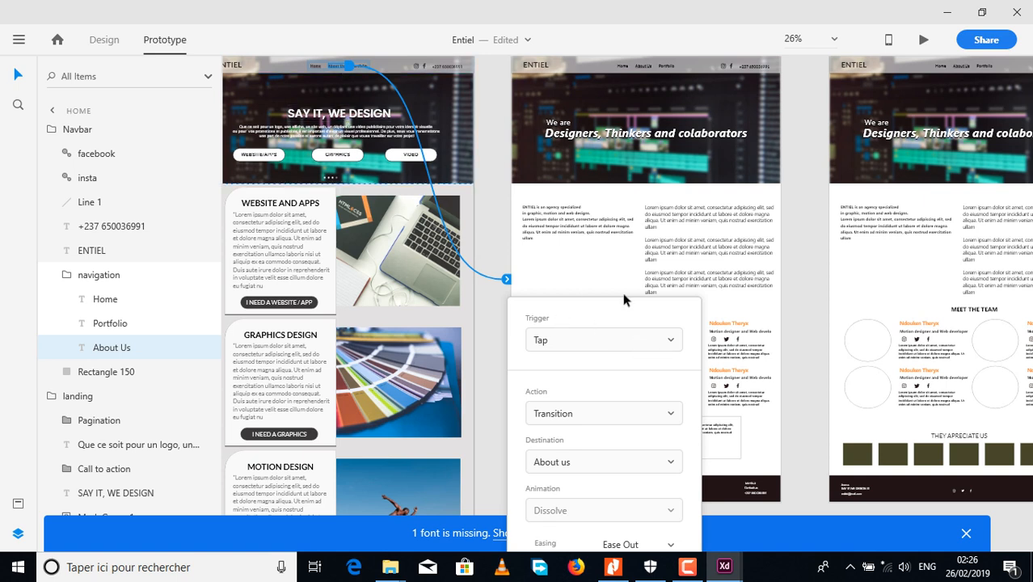
Set the Home artboard's About Us link to the Auto-Animate action, keeping the Tap trigger and the About us destination.
left_click(674, 345)
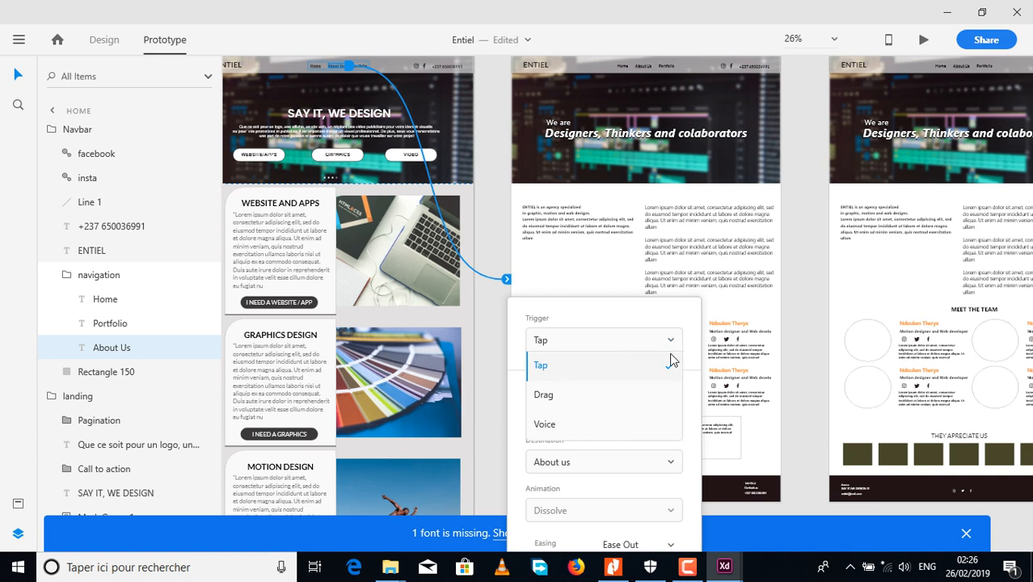
left_click(674, 341)
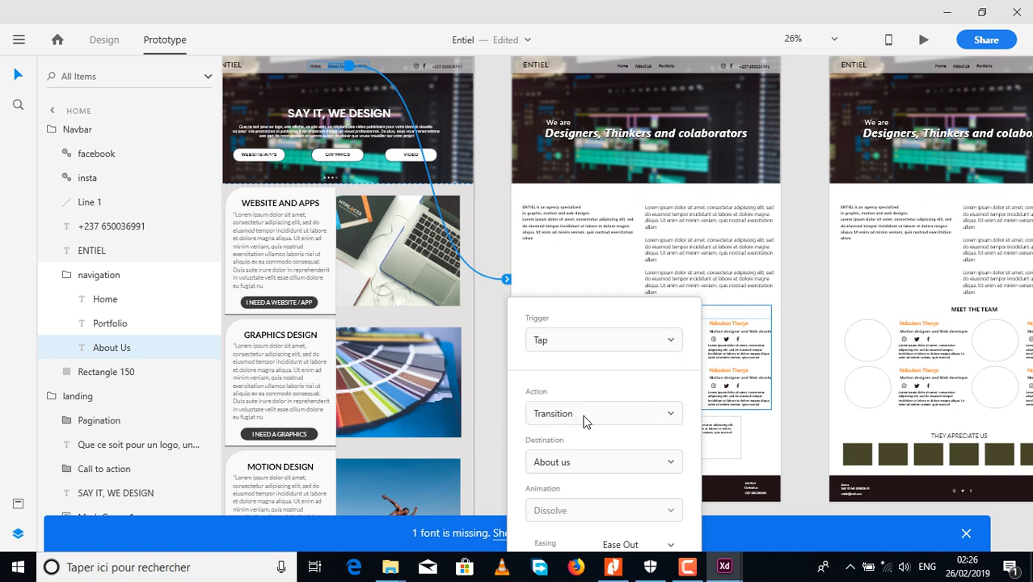
left_click(635, 417)
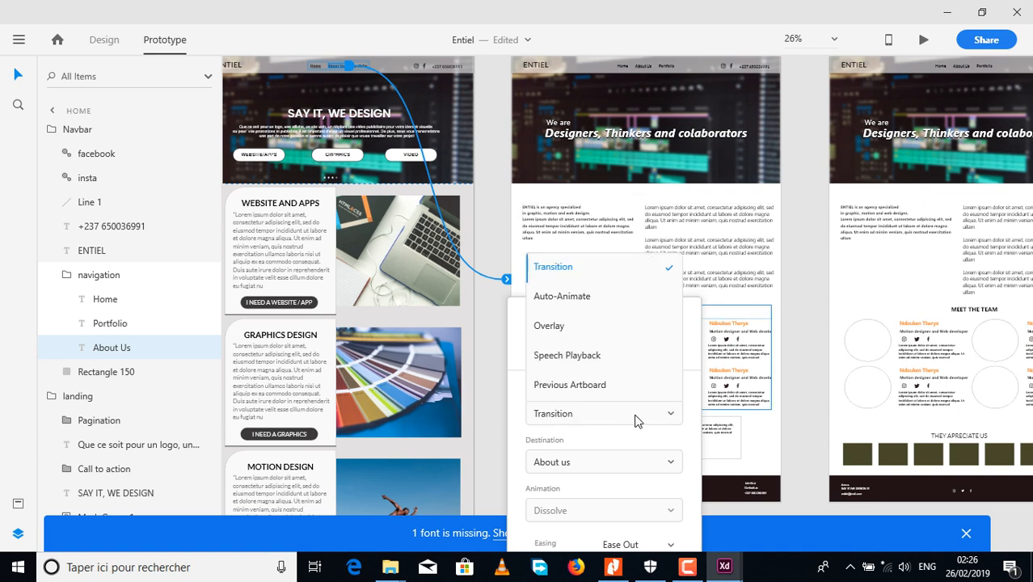
left_click(570, 297)
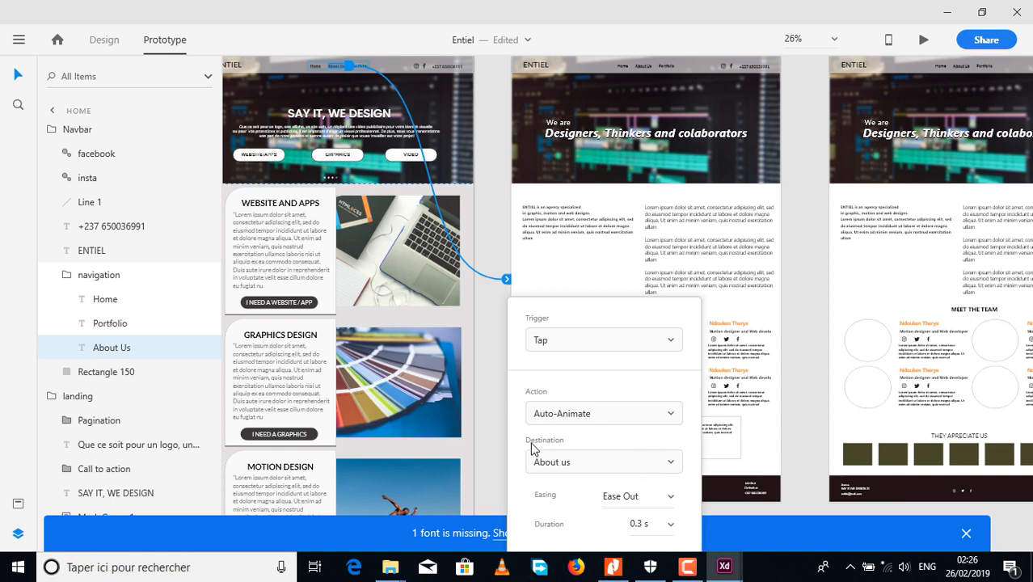
left_click(591, 462)
left_click(586, 469)
scroll(545, 194, "up", 3)
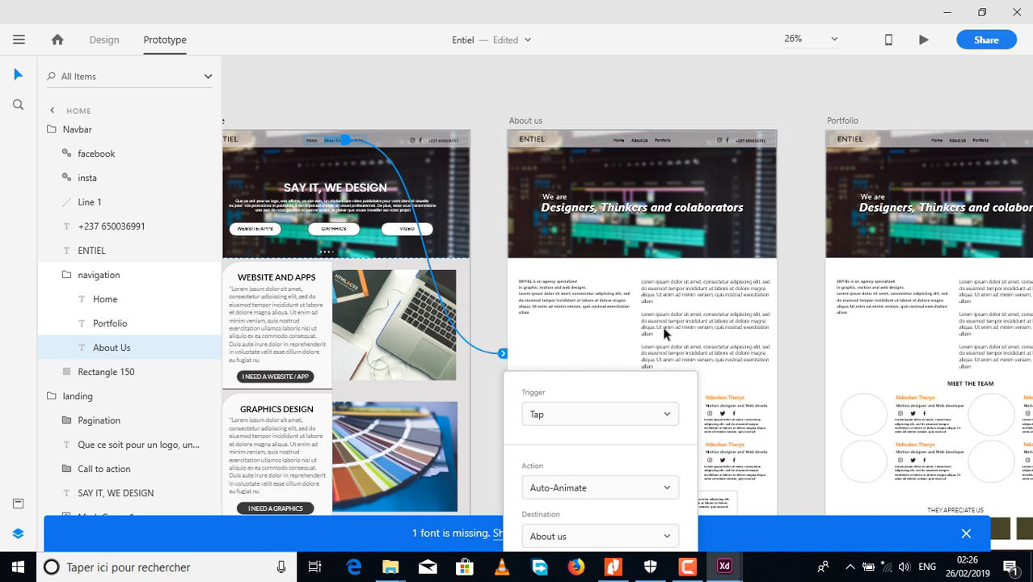
left_click(819, 374)
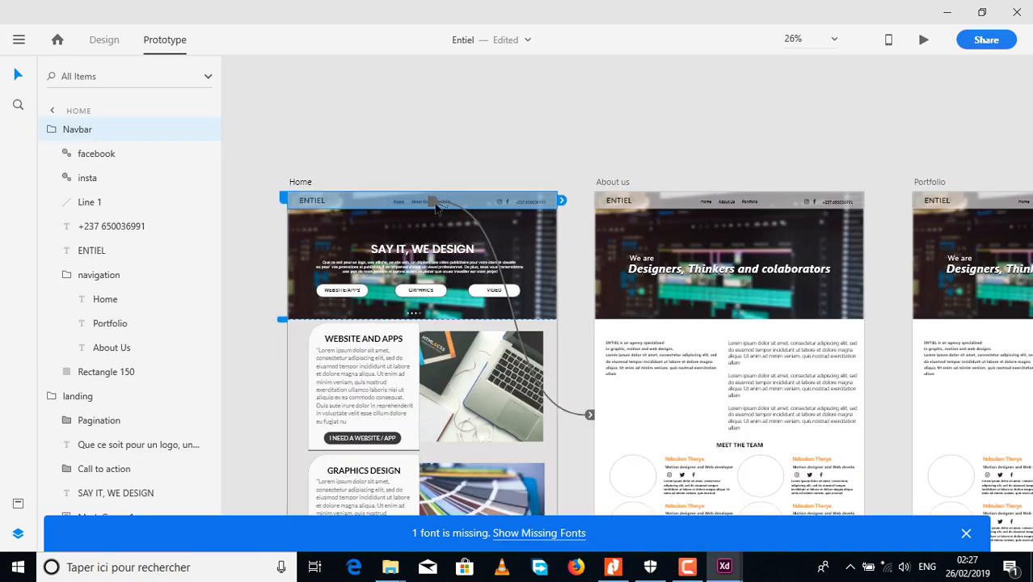
Select the Home artboard's navigation bar and landing group, and examine the link running to the About us artboard.
left_click(435, 208)
left_click(359, 224)
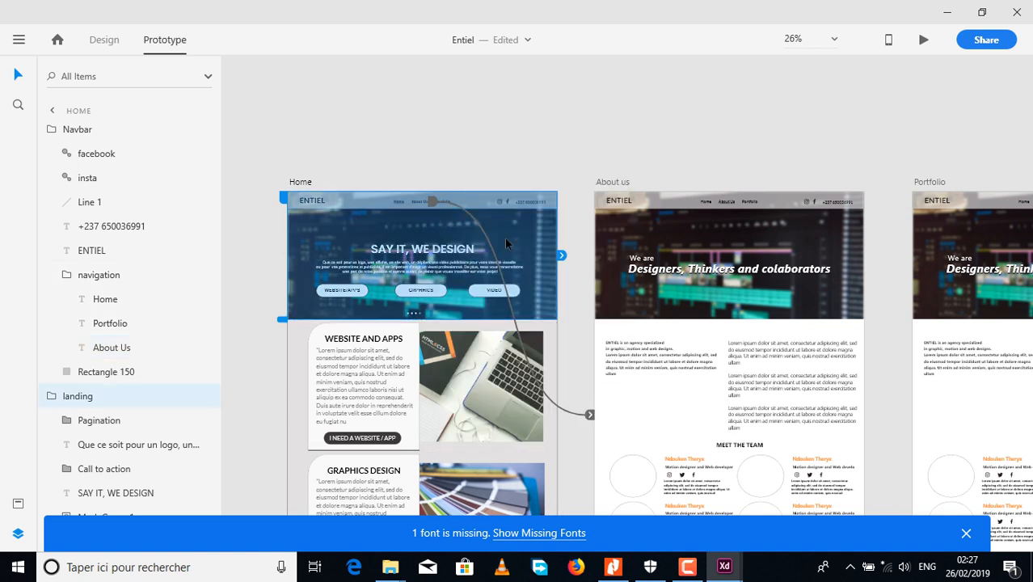
scroll(653, 377, "down", 2)
scroll(653, 378, "right", 1)
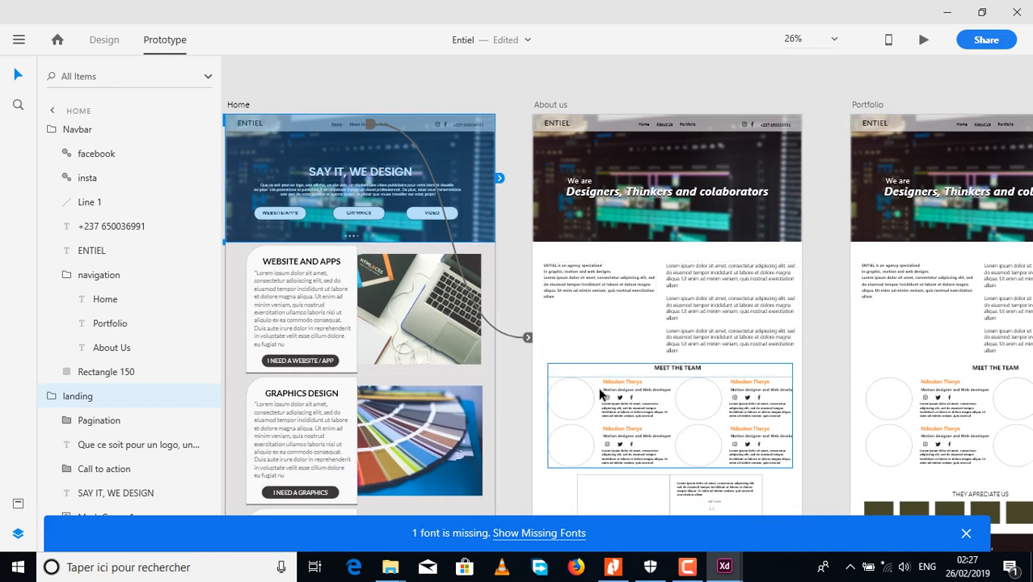
left_click_drag(415, 301, 559, 211)
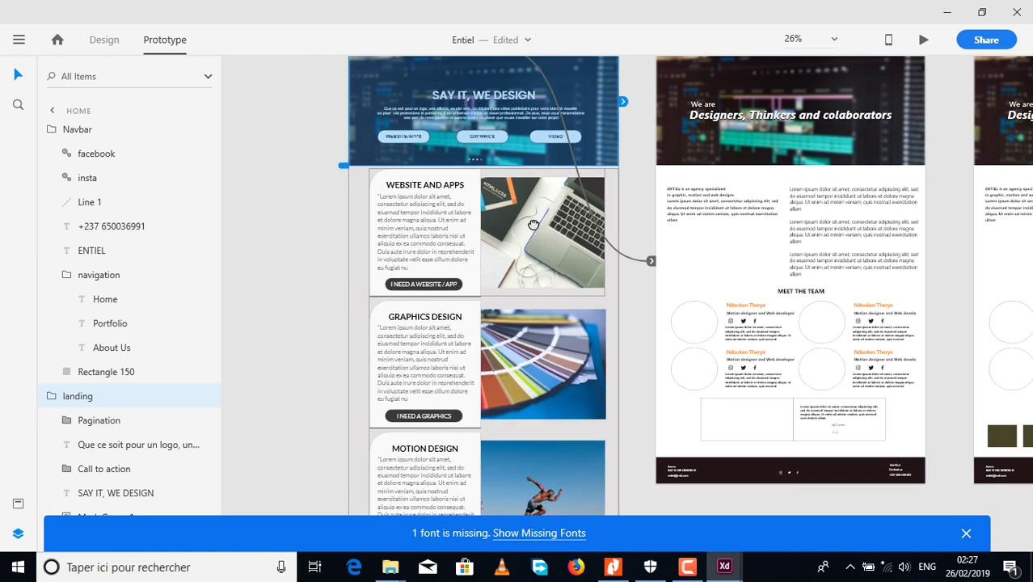
left_click_drag(439, 247, 356, 293)
left_click_drag(419, 153, 489, 238)
Link the Portfolio item in the Home artboard's navigation bar to the Portfolio artboard.
scroll(439, 140, "up", 6)
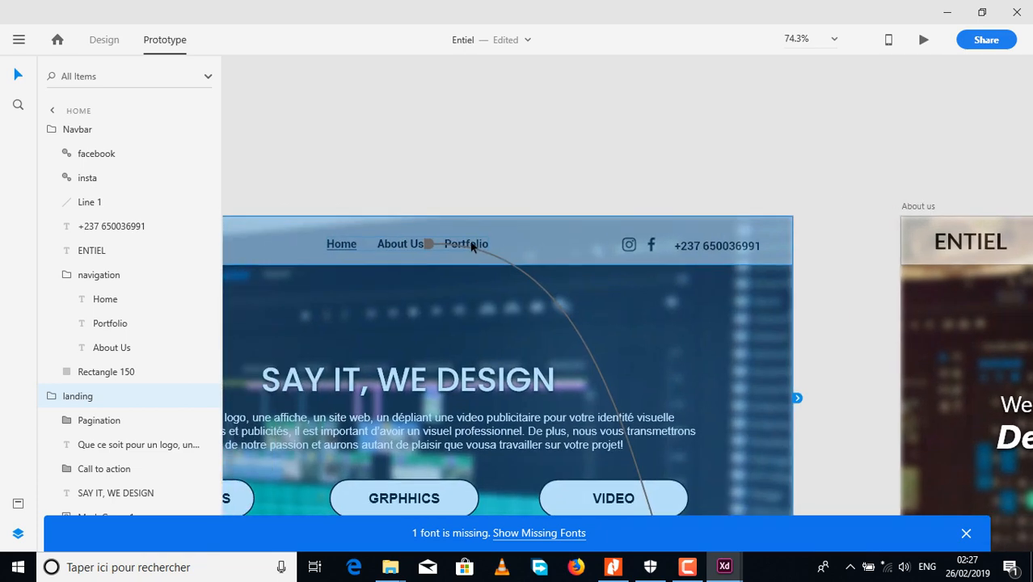
left_click(472, 241)
double_click(471, 241)
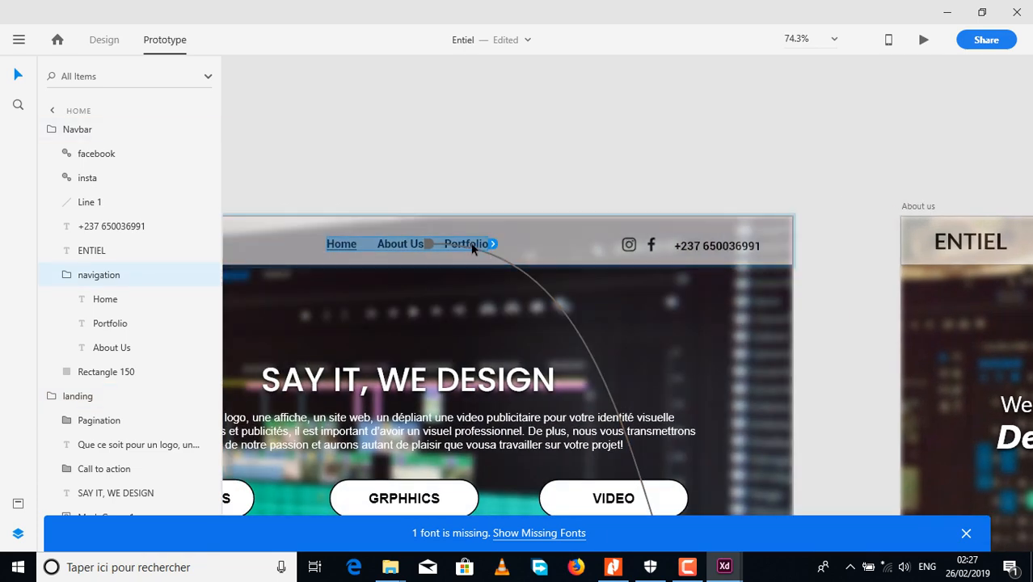
left_click(474, 247)
scroll(488, 243, "down", 2)
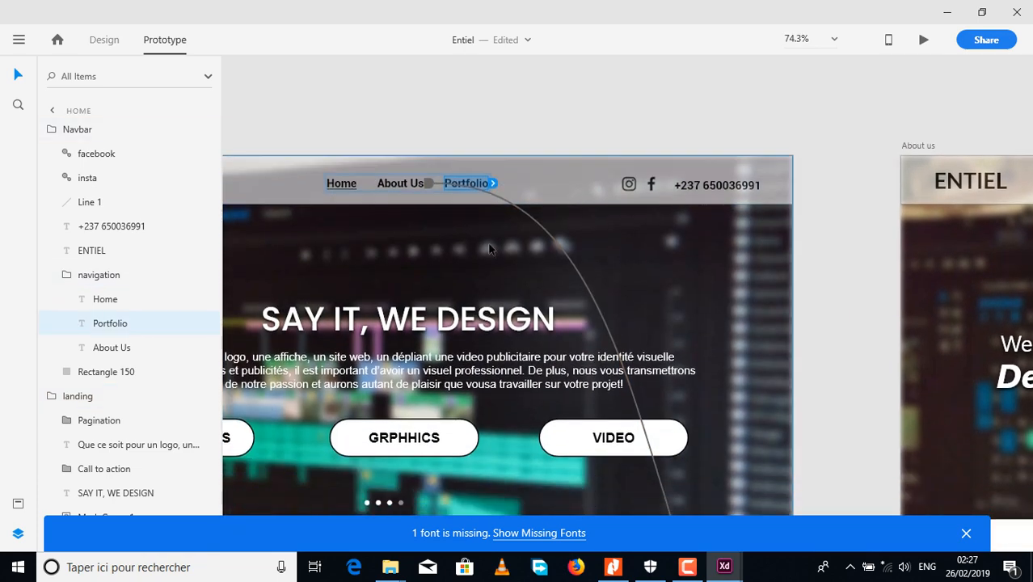
scroll(494, 219, "down", 8)
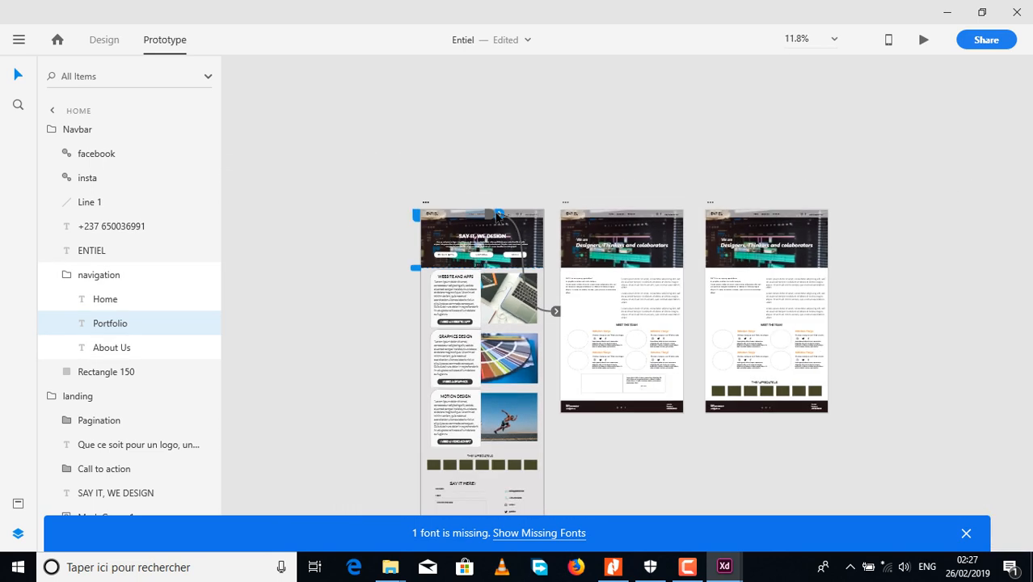
left_click_drag(501, 217, 761, 309)
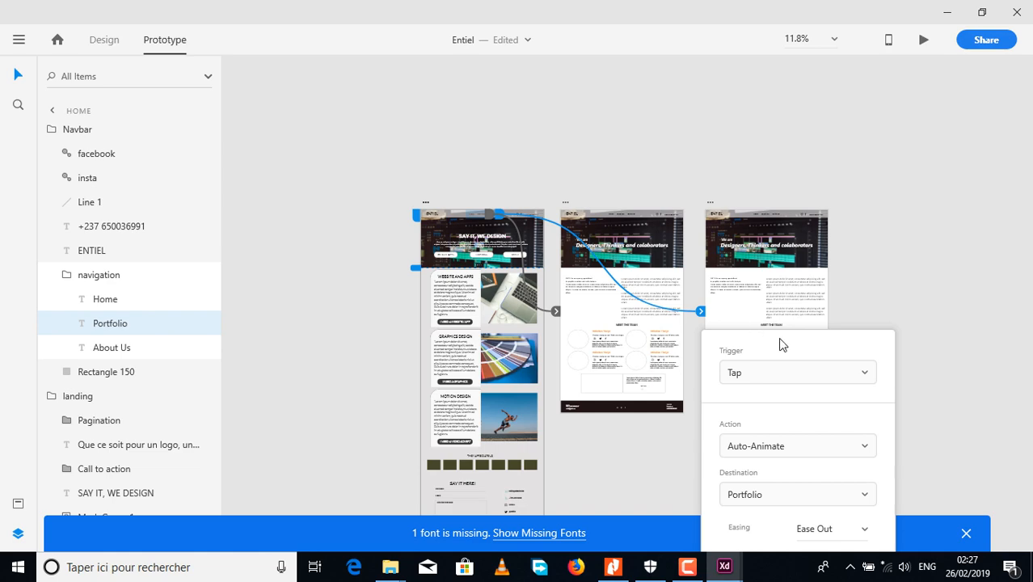
left_click(893, 300)
Review the navigation bars and page sections of the artboards, continuing down to the Home artboard's footer.
scroll(616, 213, "up", 10)
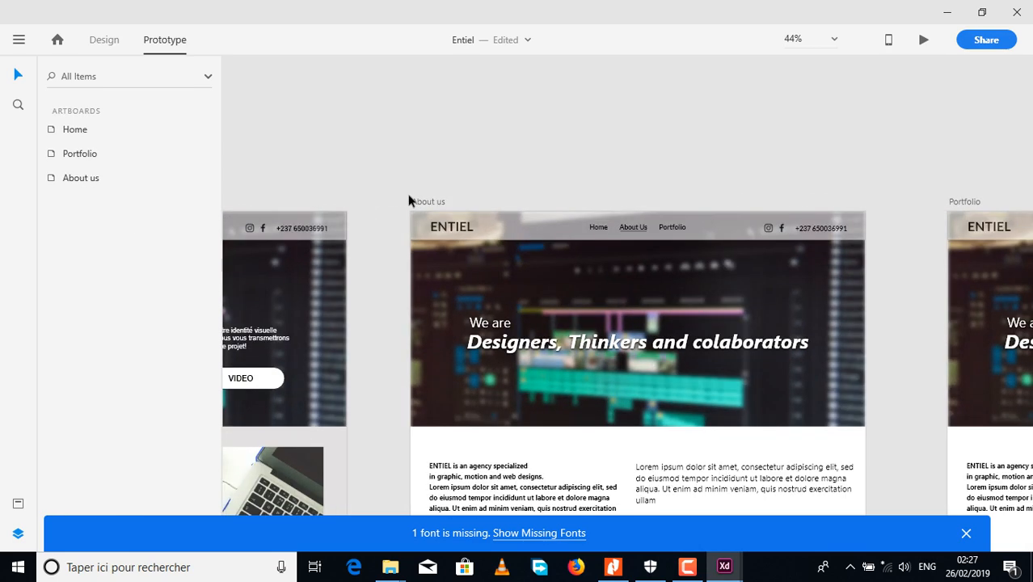
scroll(485, 223, "down", 8)
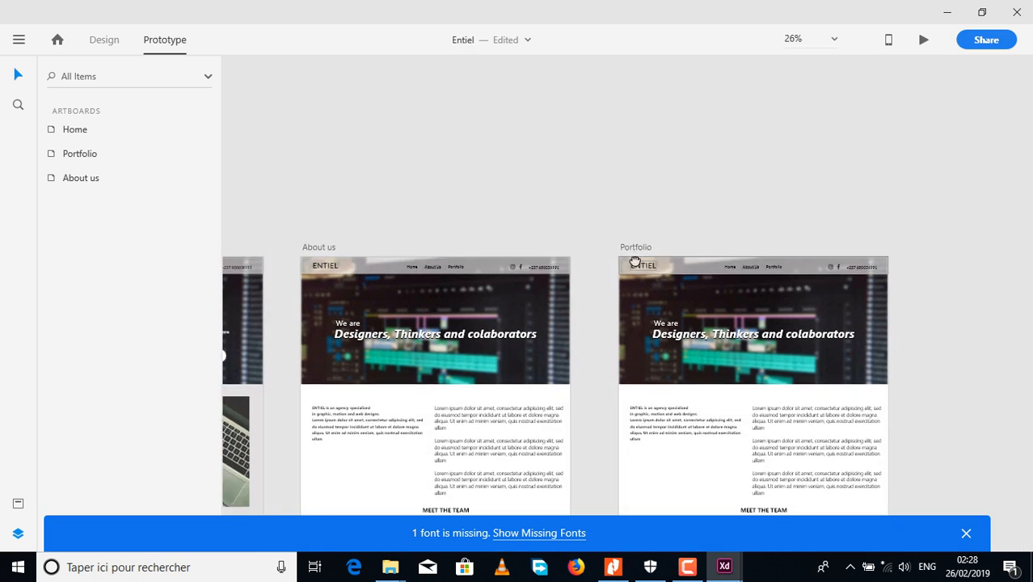
left_click_drag(343, 298, 757, 196)
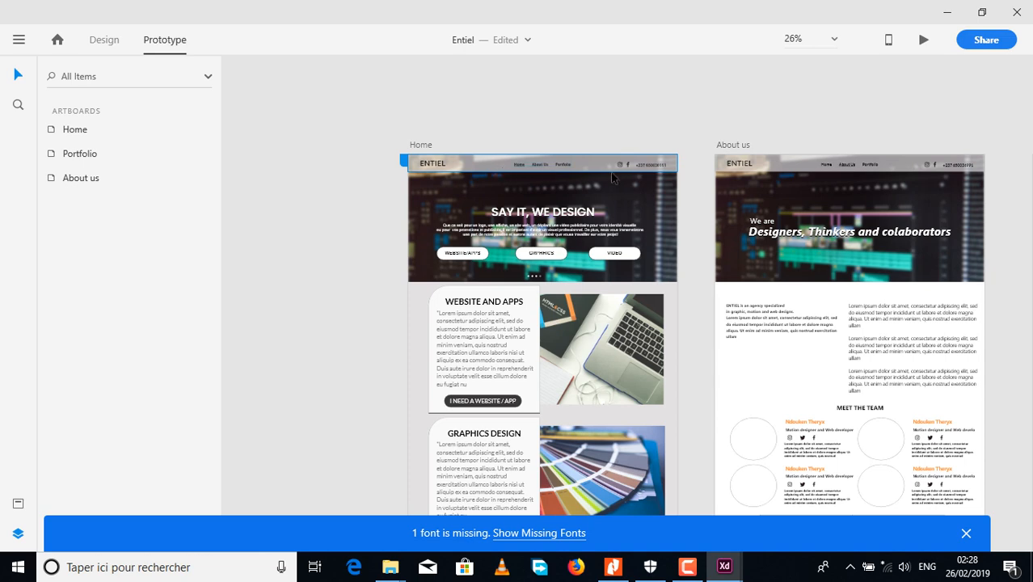
scroll(551, 158, "up", 5)
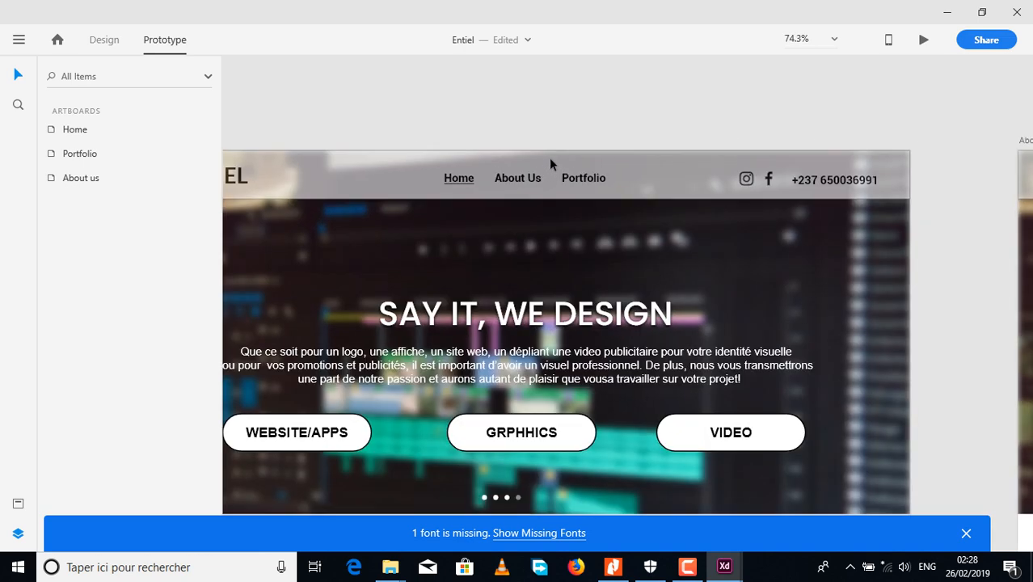
scroll(550, 162, "down", 4)
left_click_drag(577, 286, 509, 165)
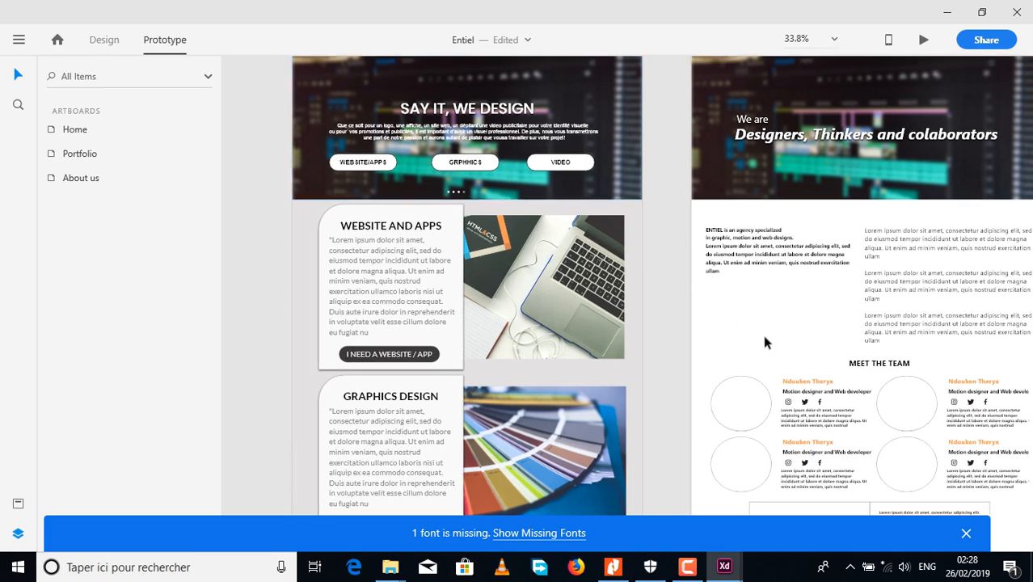
left_click_drag(795, 343, 814, 232)
scroll(814, 232, "down", 5)
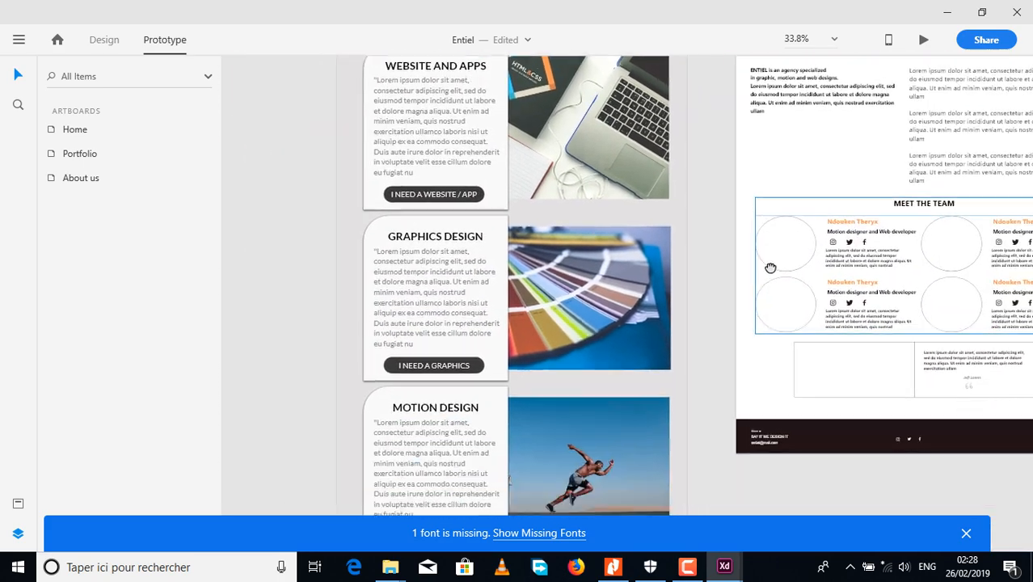
scroll(553, 237, "down", 4)
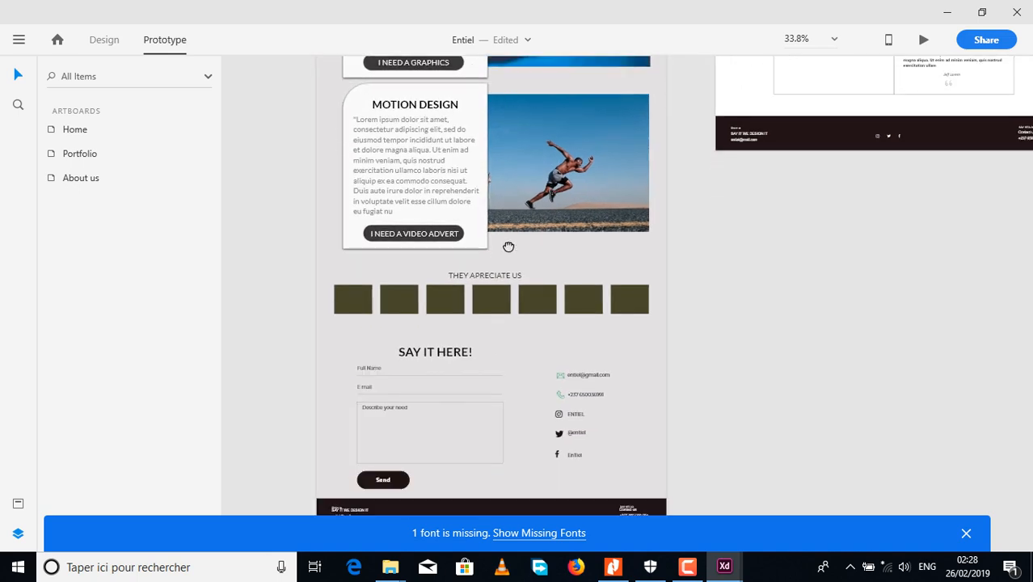
Link the About us text in the Home artboard's footer to the About us artboard.
scroll(362, 397, "up", 6)
scroll(361, 397, "up", 4)
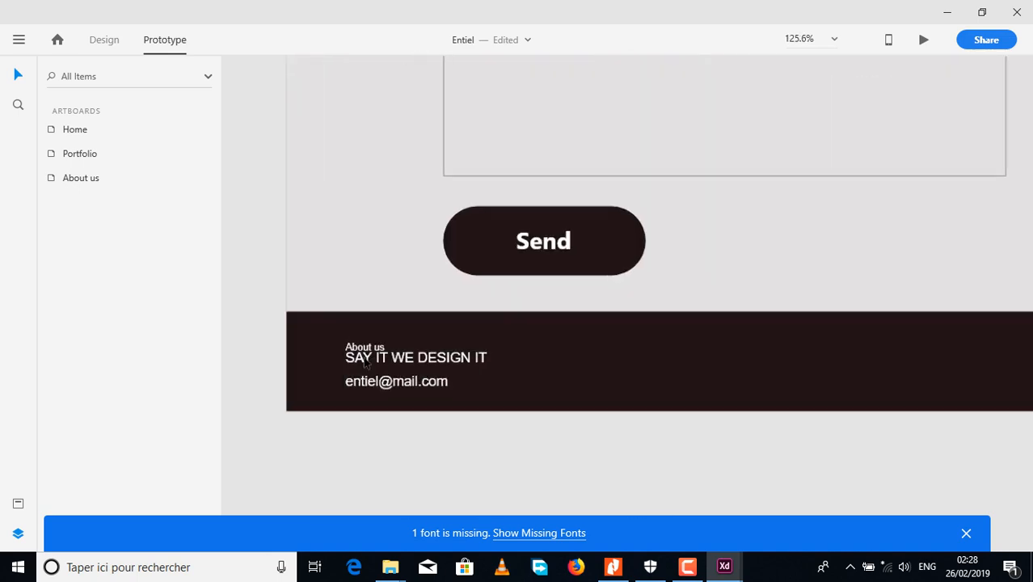
left_click(370, 340)
double_click(371, 343)
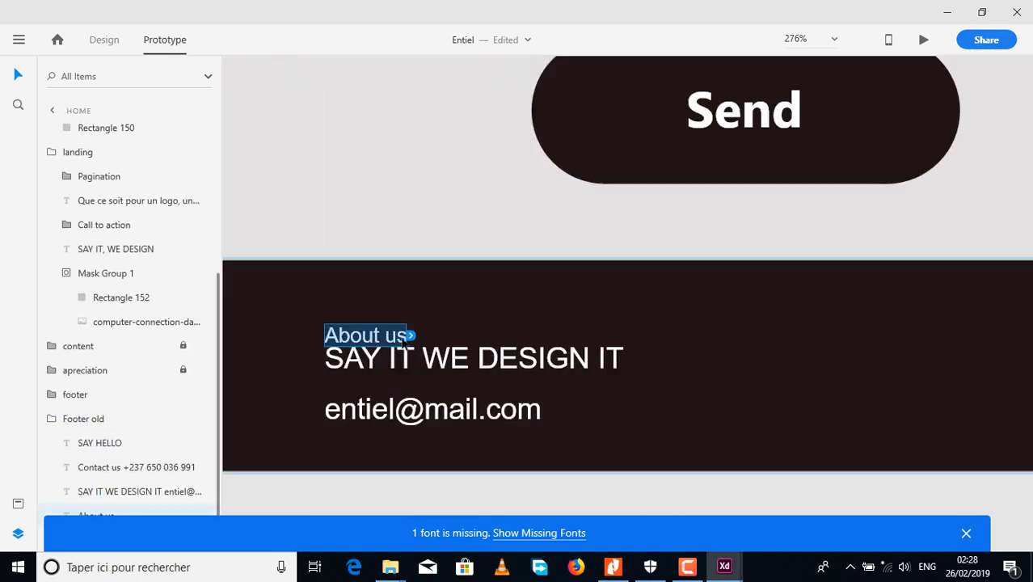
key("Escape")
scroll(371, 343, "down", 6)
left_click(427, 341)
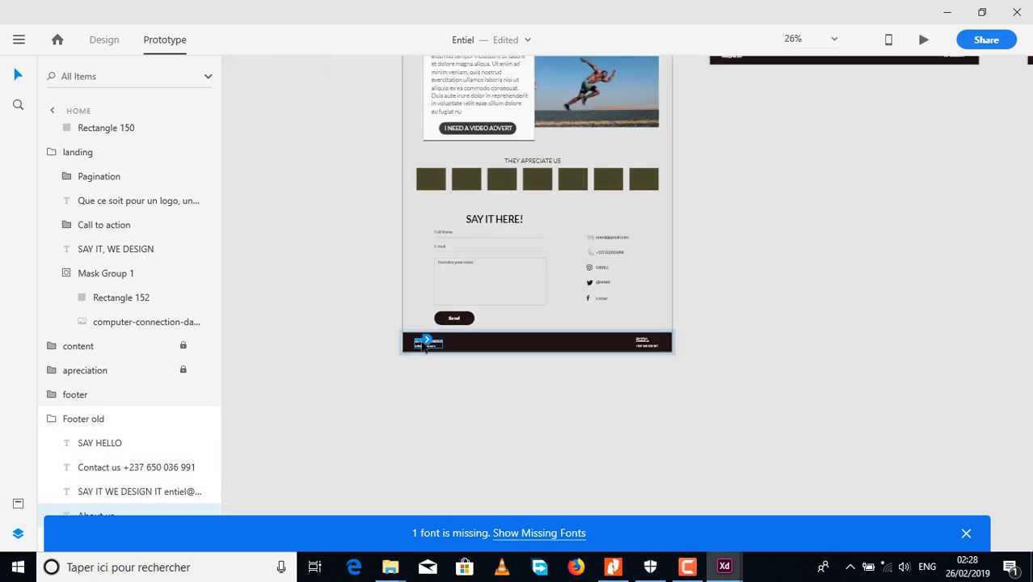
left_click_drag(426, 341, 611, 454)
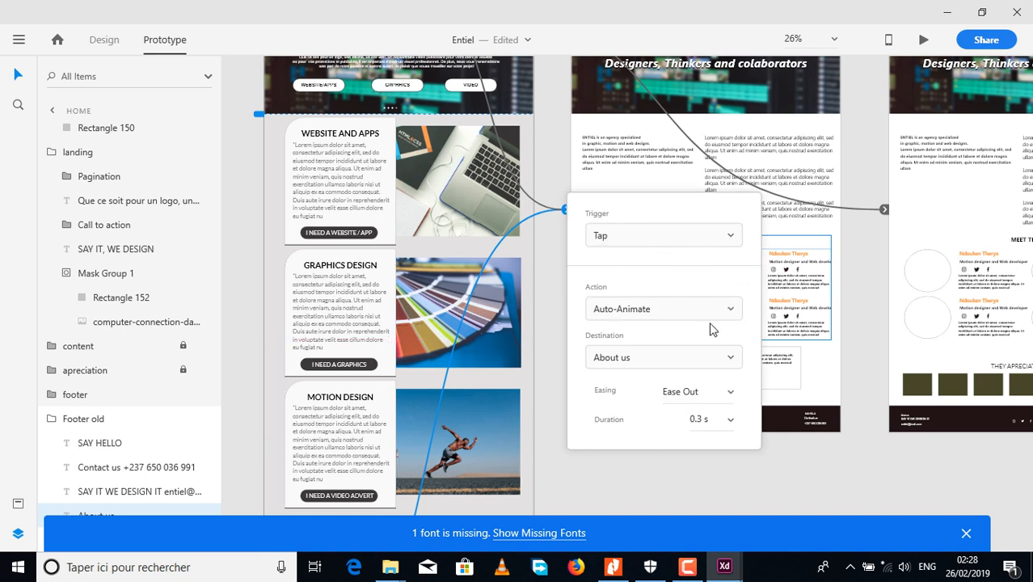
left_click(805, 279)
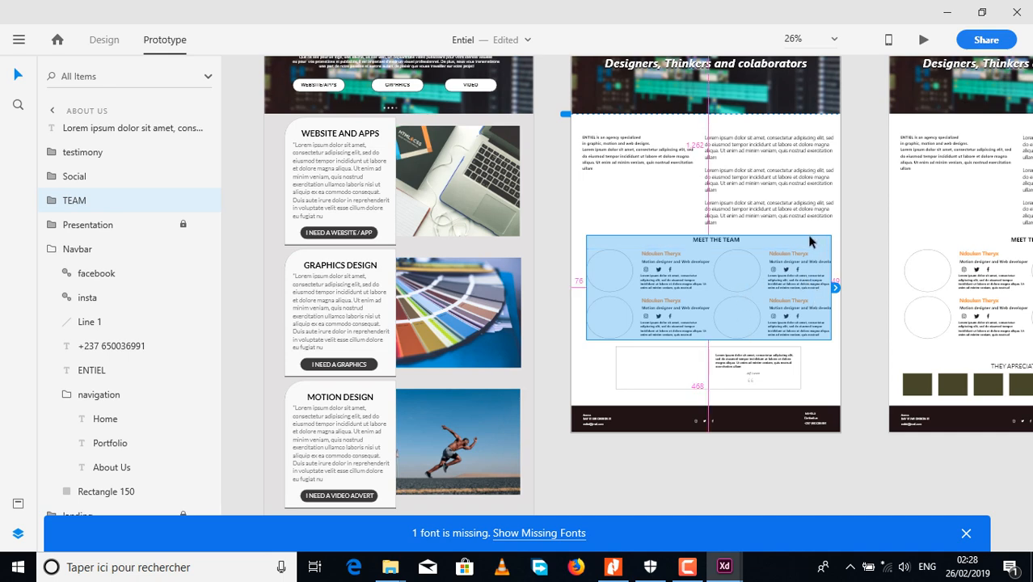
Link the Home item in the About us artboard's navigation bar back to the Home artboard.
scroll(811, 241, "up", 2)
scroll(811, 241, "left", 3)
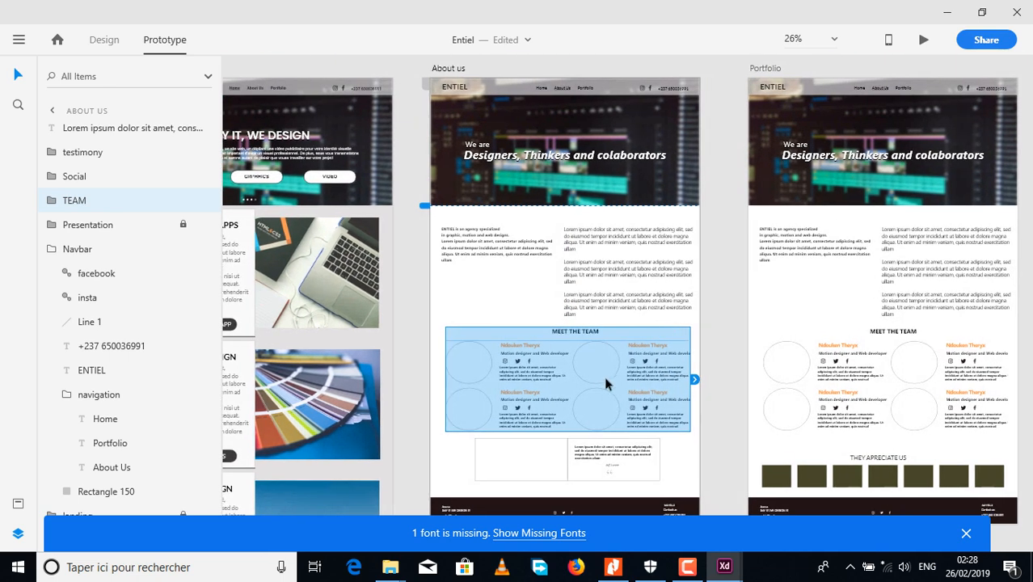
left_click(595, 320)
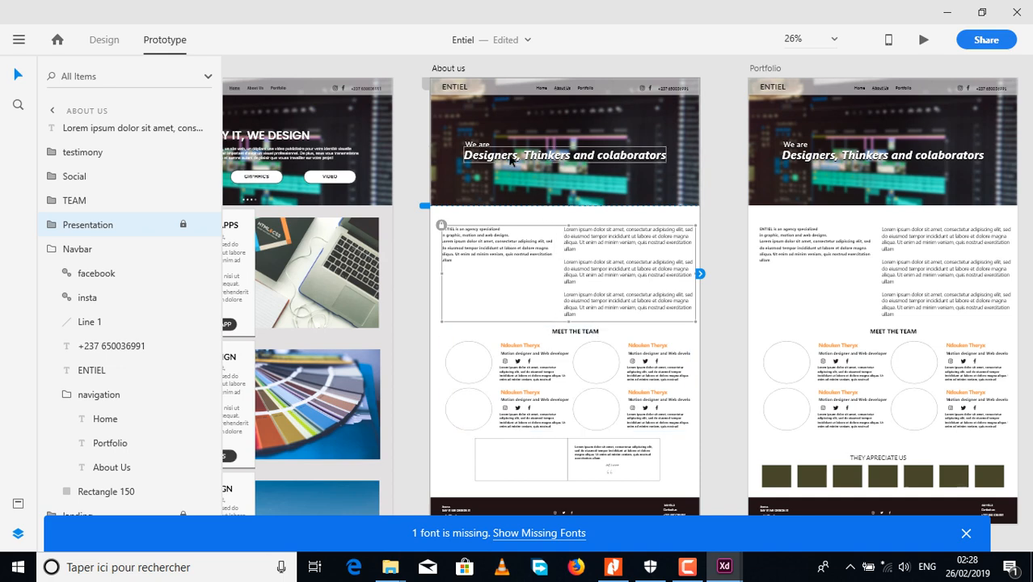
left_click_drag(465, 199, 439, 284)
left_click_drag(598, 165, 598, 191)
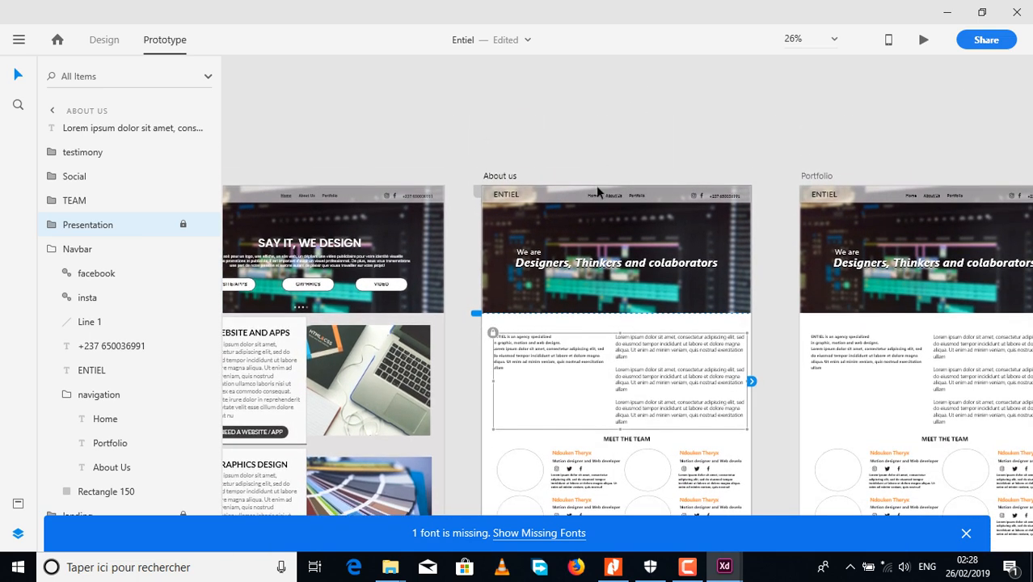
scroll(595, 209, "up", 5)
double_click(594, 187)
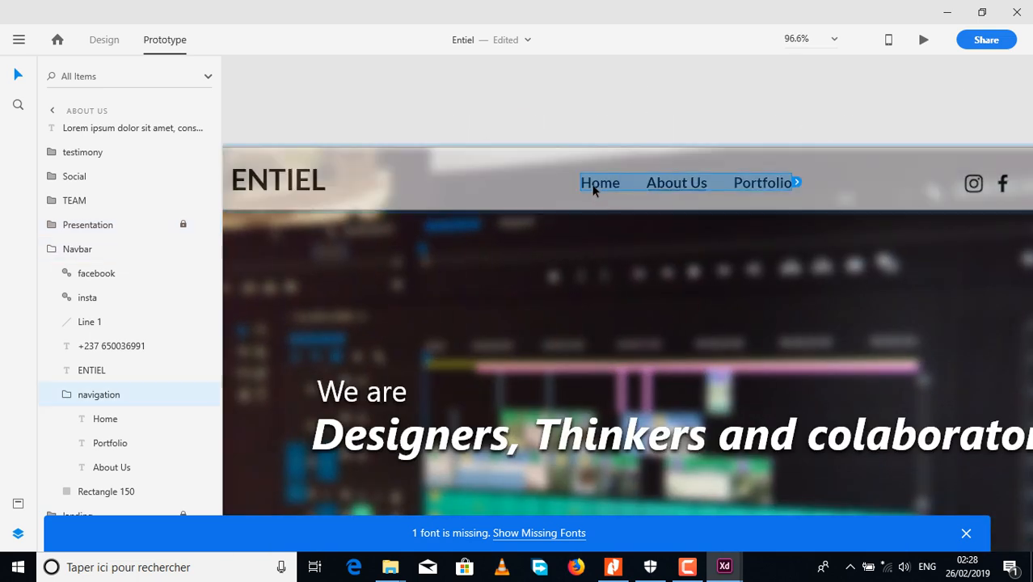
double_click(594, 188)
scroll(595, 187, "down", 5)
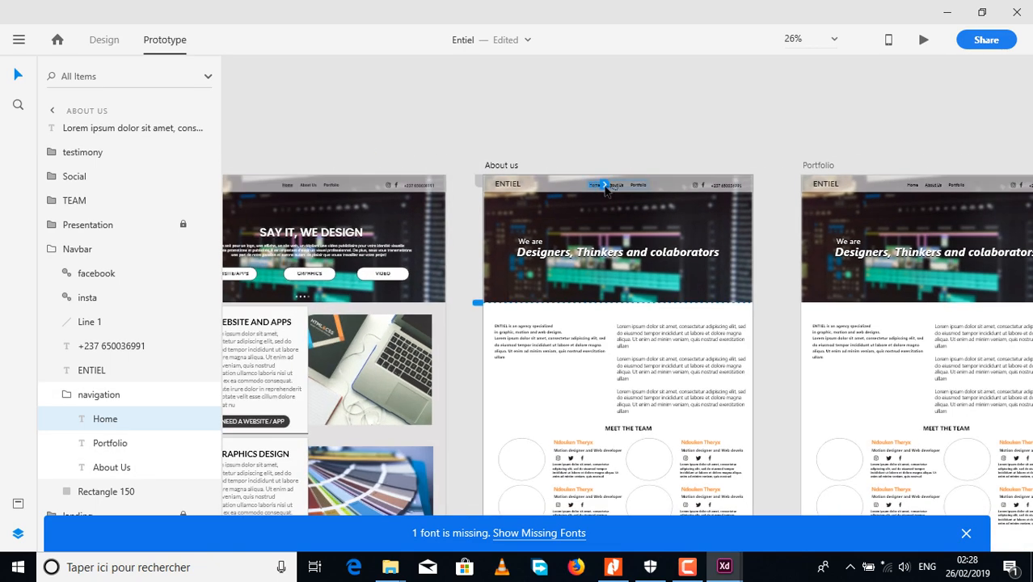
left_click_drag(605, 186, 271, 328)
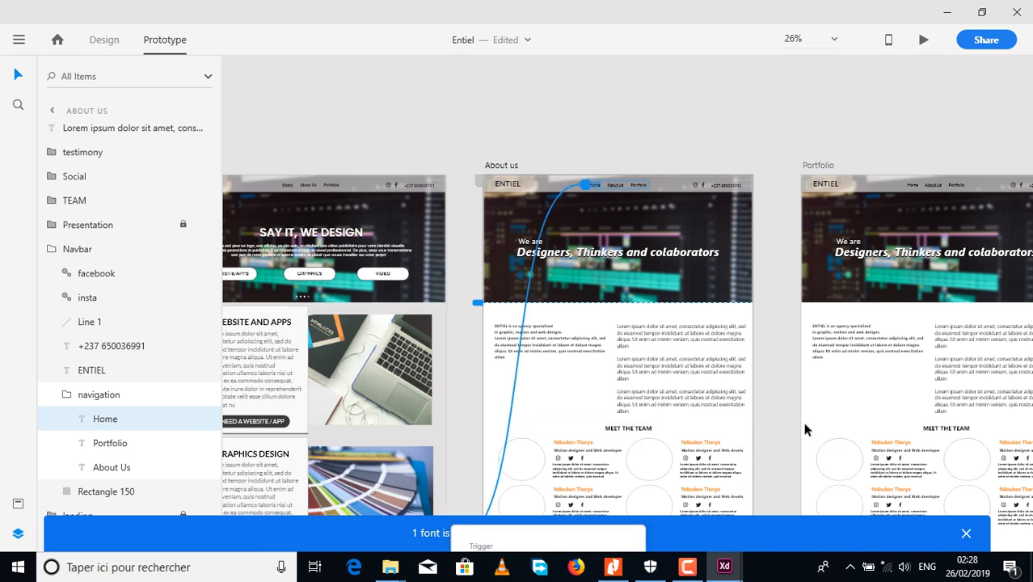
Check the About us artboard's link back to Home and dismiss the missing-font notice.
left_click_drag(670, 423, 624, 418)
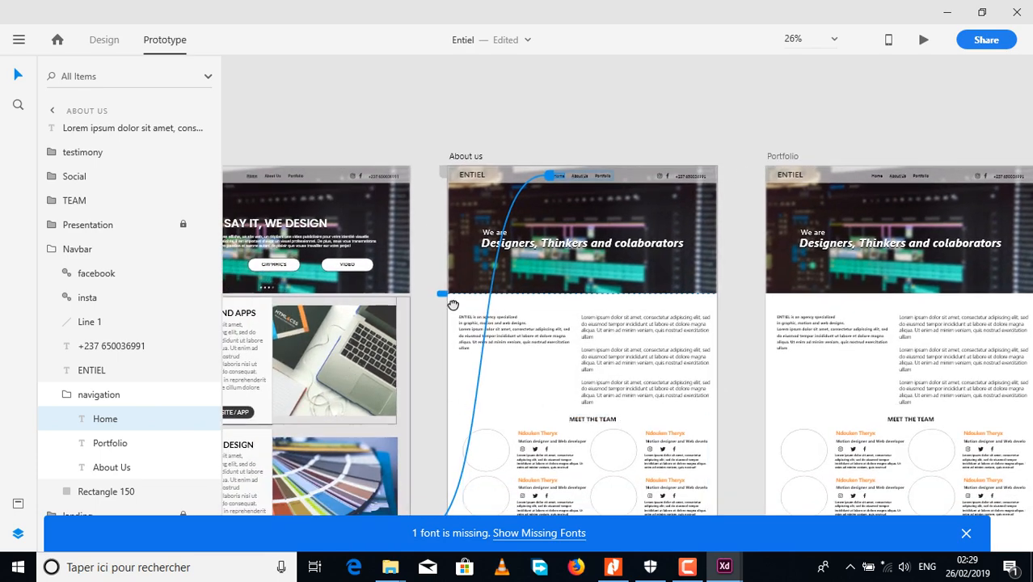
left_click_drag(453, 305, 324, 300)
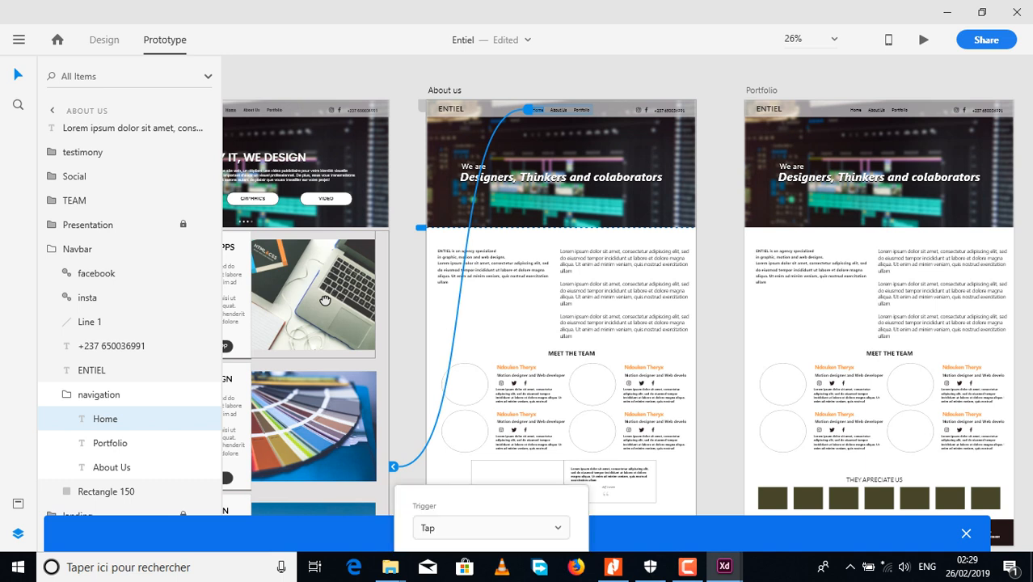
left_click(964, 538)
left_click_drag(590, 366, 683, 167)
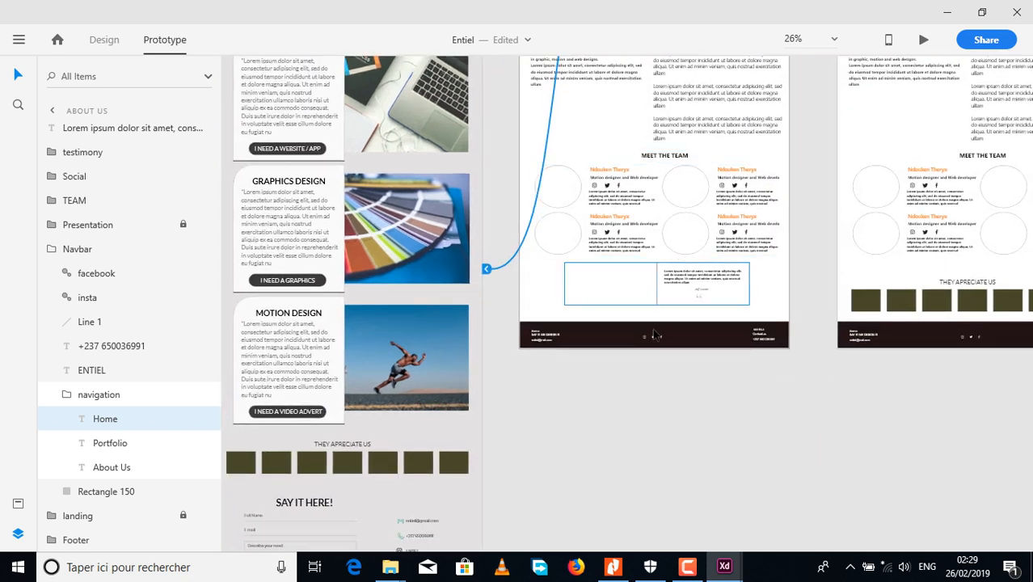
Deselect the Home link, look over the About us and Portfolio artboards, and view the document's rename dialog without renaming.
left_click(824, 442)
left_click_drag(790, 373, 647, 517)
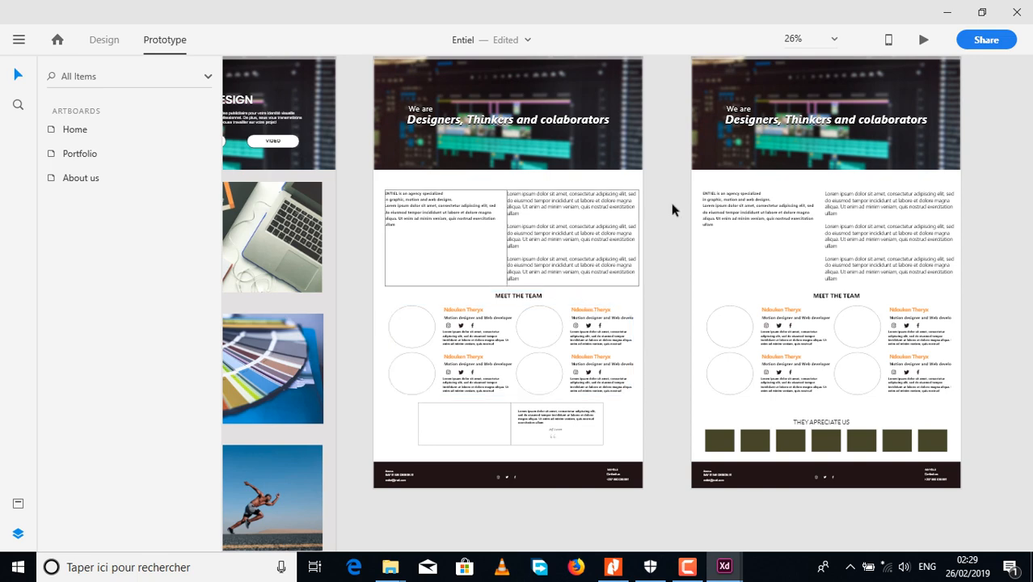
left_click_drag(693, 201, 794, 299)
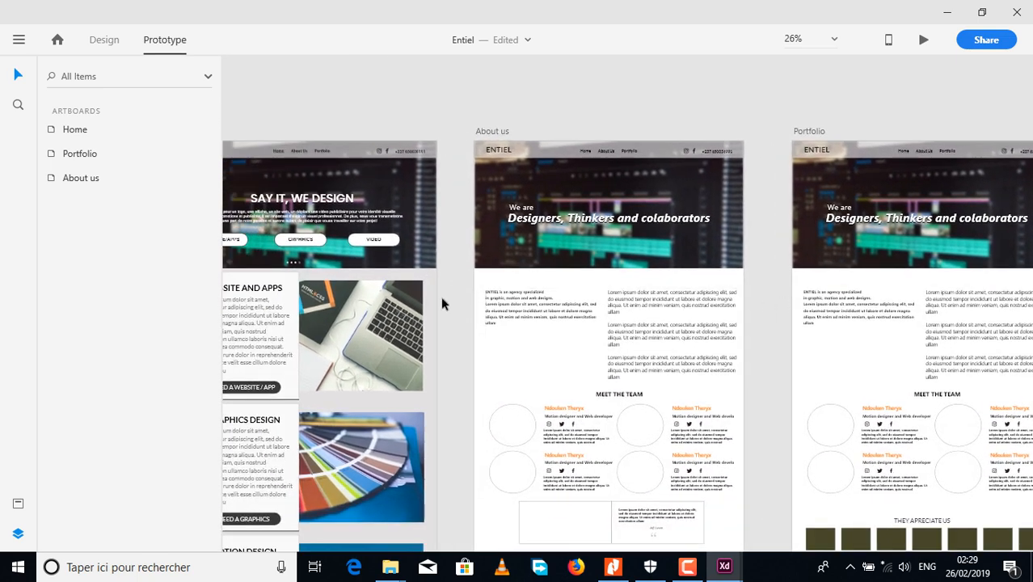
left_click_drag(426, 303, 404, 166)
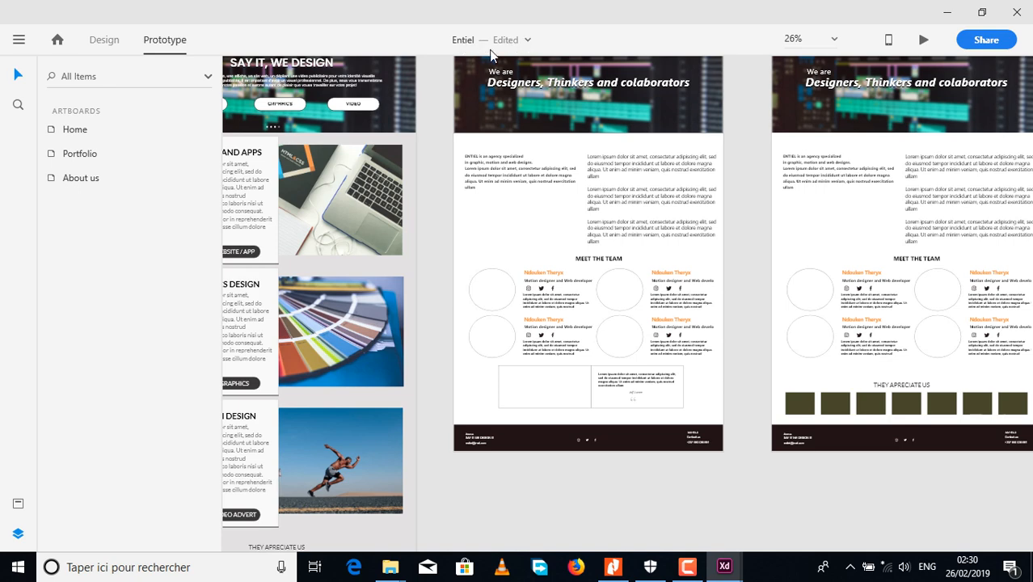
scroll(533, 114, "up", 4)
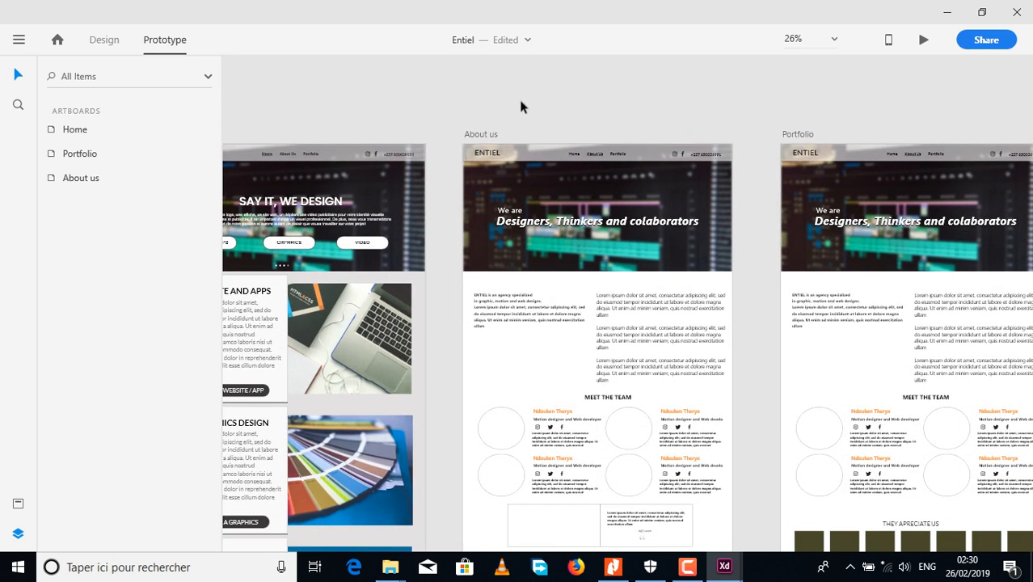
left_click(526, 42)
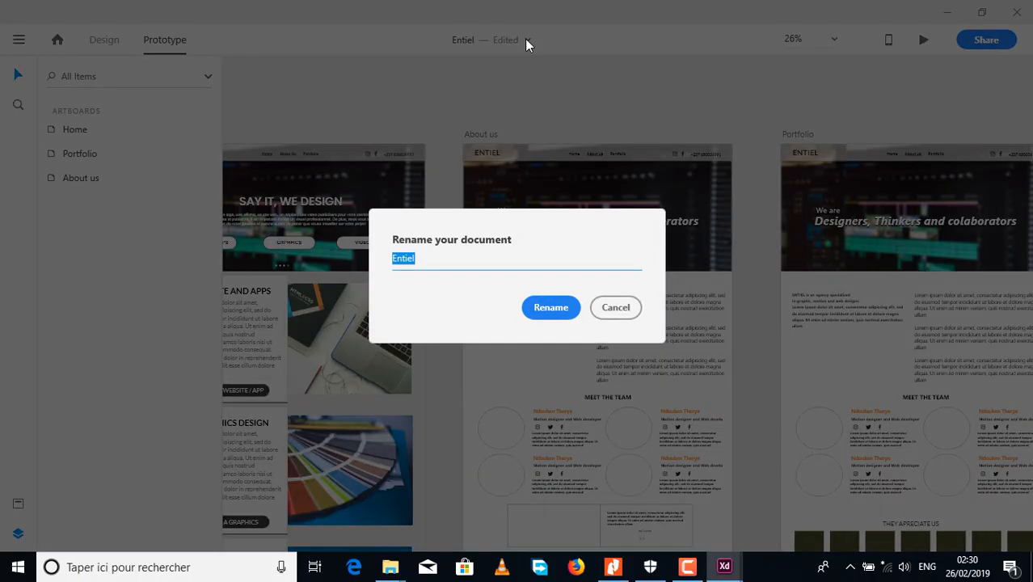
left_click(606, 309)
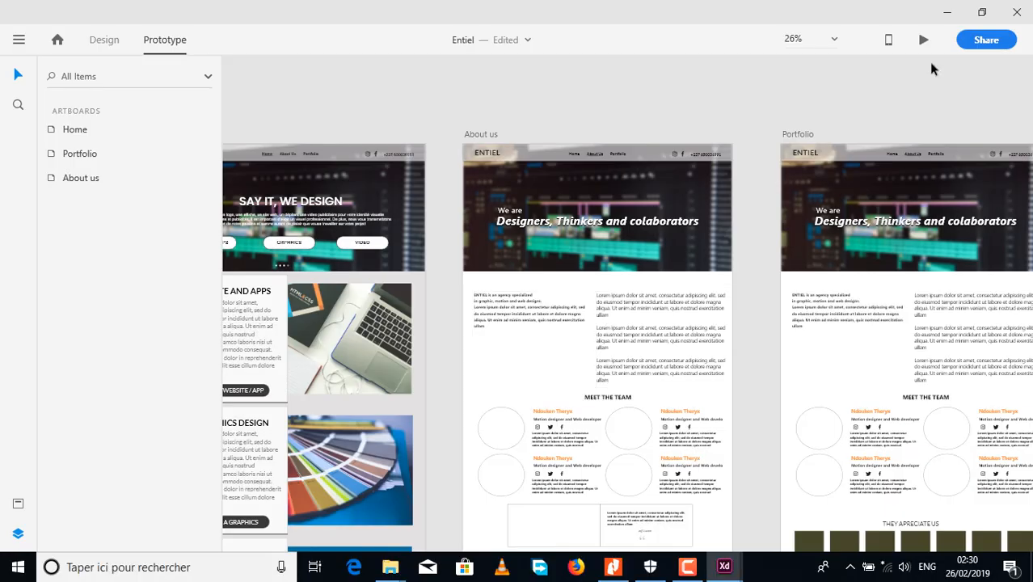
View the artboards at 200% and 100% zoom, ending with the zoom level at 25%.
left_click(838, 40)
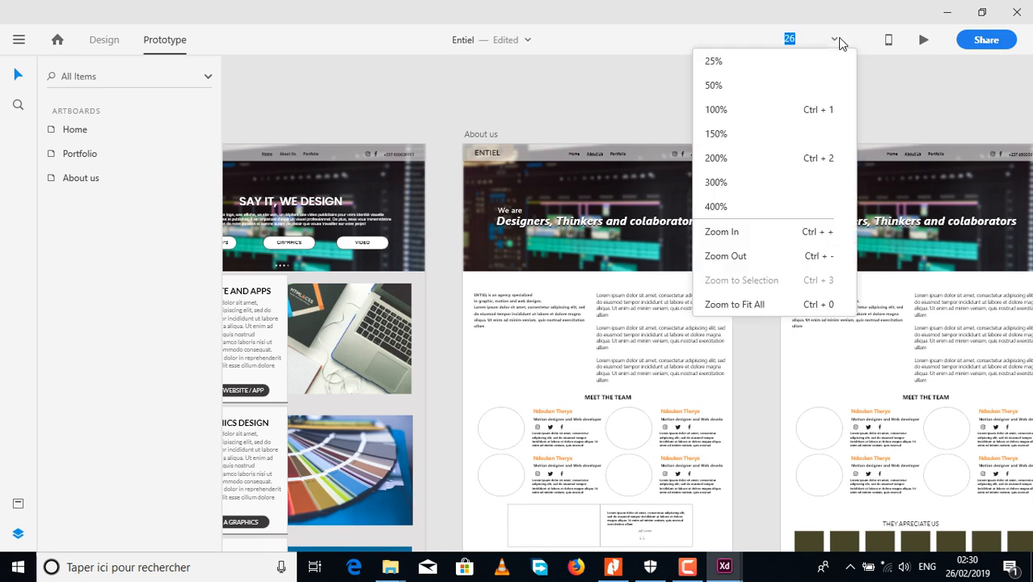
left_click(761, 161)
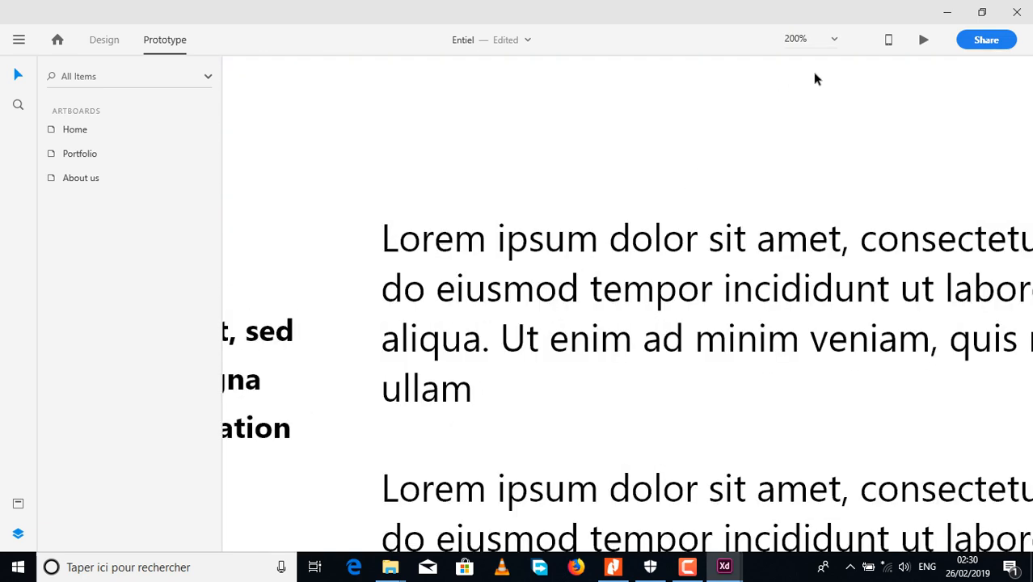
left_click(835, 39)
left_click(780, 109)
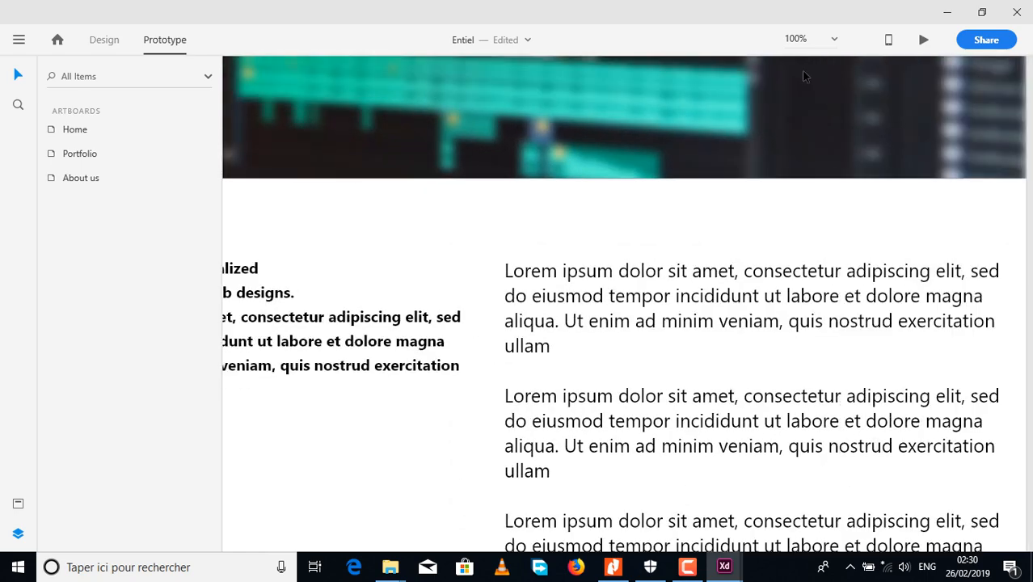
left_click(834, 39)
left_click(805, 59)
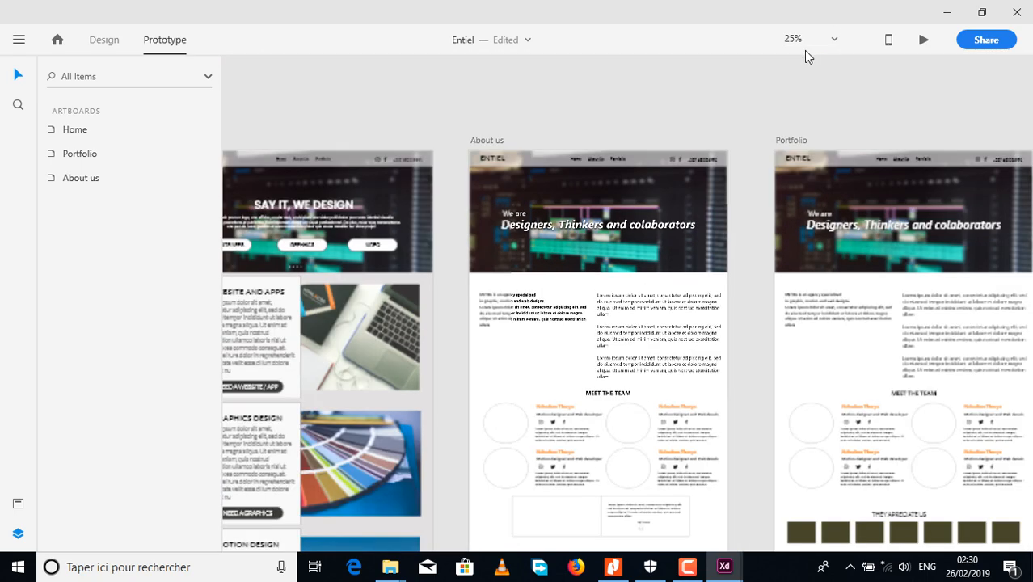
View the requirements for previewing the prototype on a mobile device and dismiss them.
left_click_drag(636, 206, 630, 119)
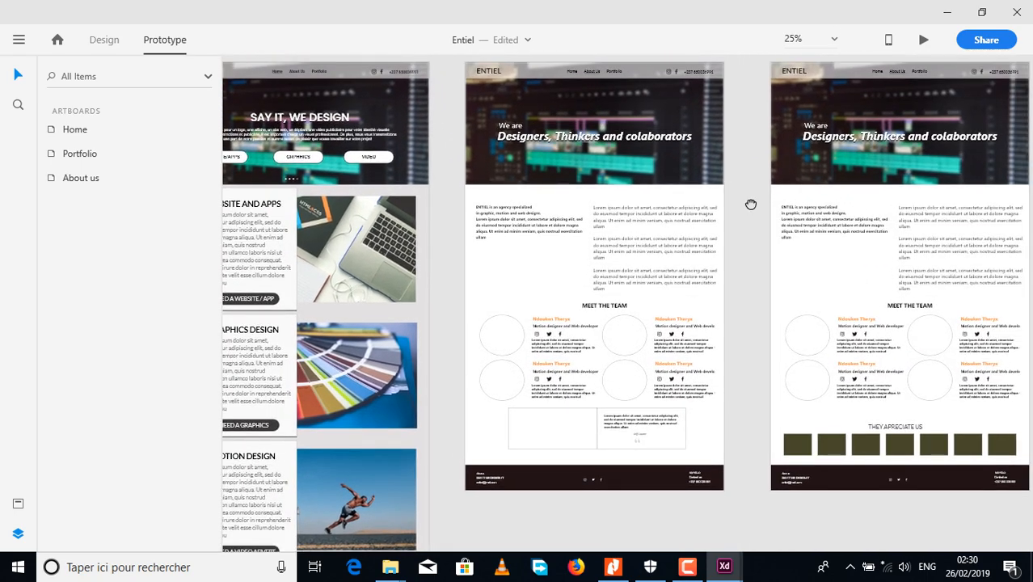
left_click_drag(845, 204, 720, 269)
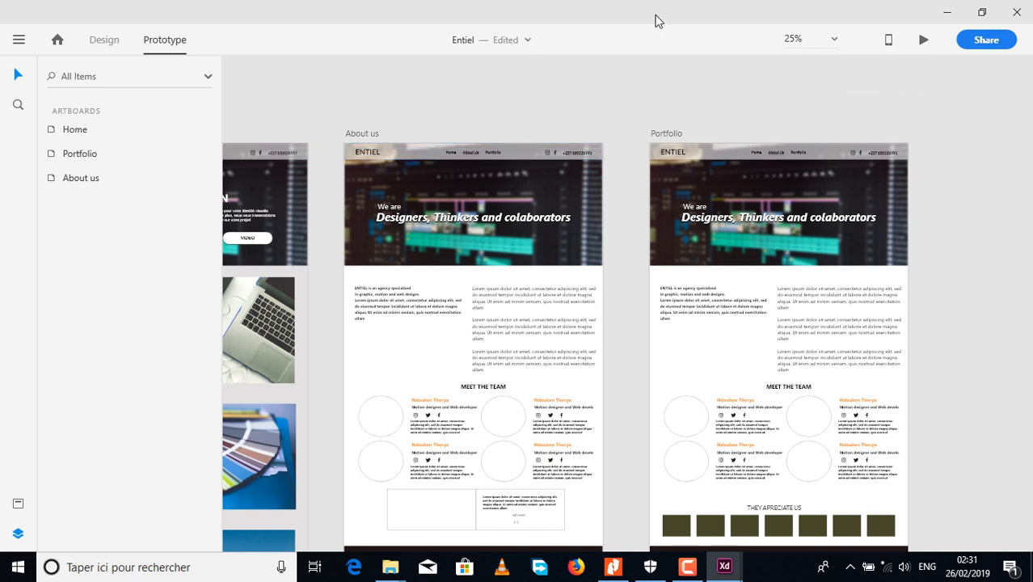
left_click(889, 42)
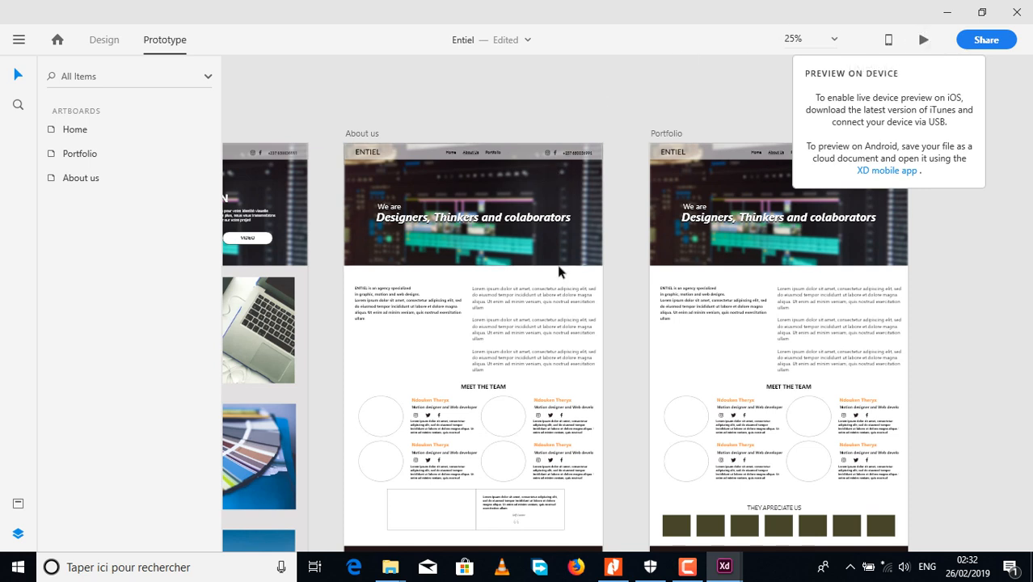
left_click_drag(492, 260, 627, 210)
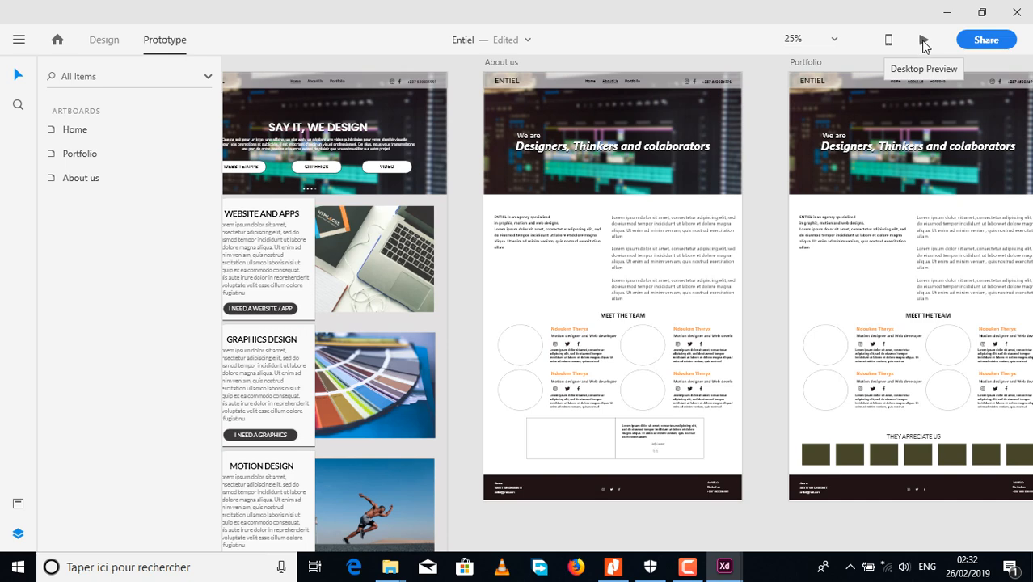
Open the desktop preview full size, look through the Home page down to the contact form, and close the preview.
left_click(924, 42)
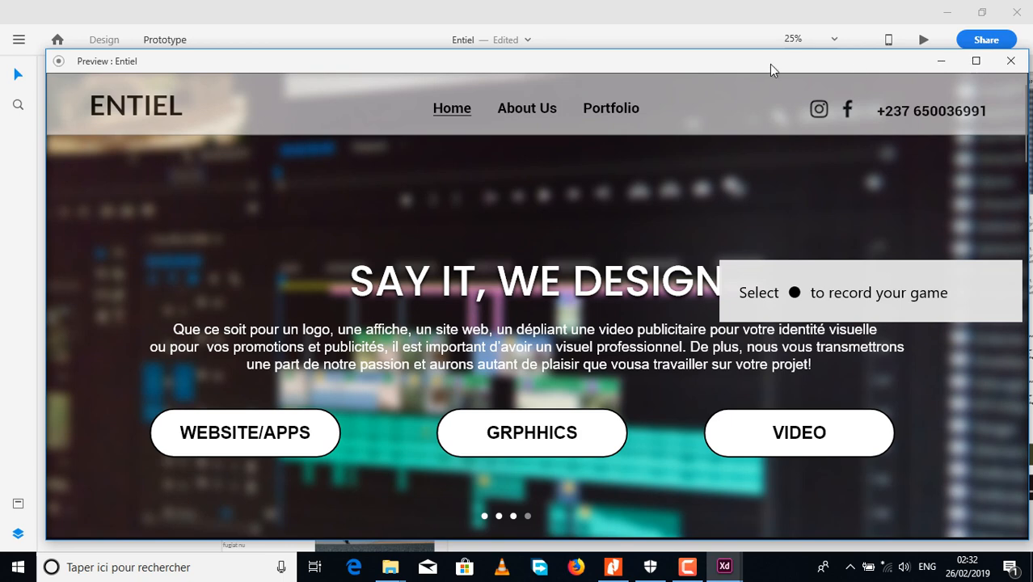
left_click(975, 62)
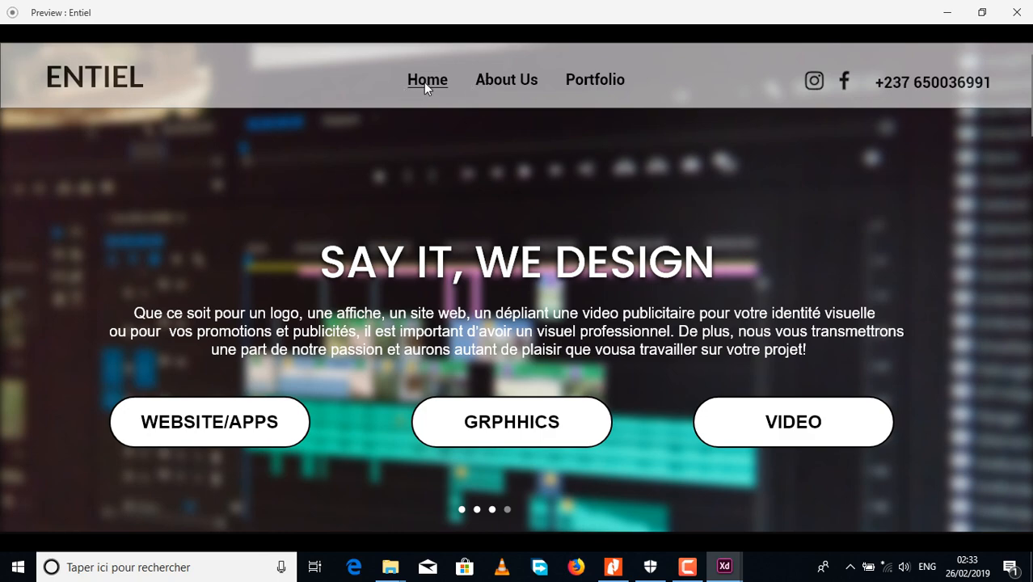
scroll(466, 224, "down", 8)
scroll(462, 219, "down", 10)
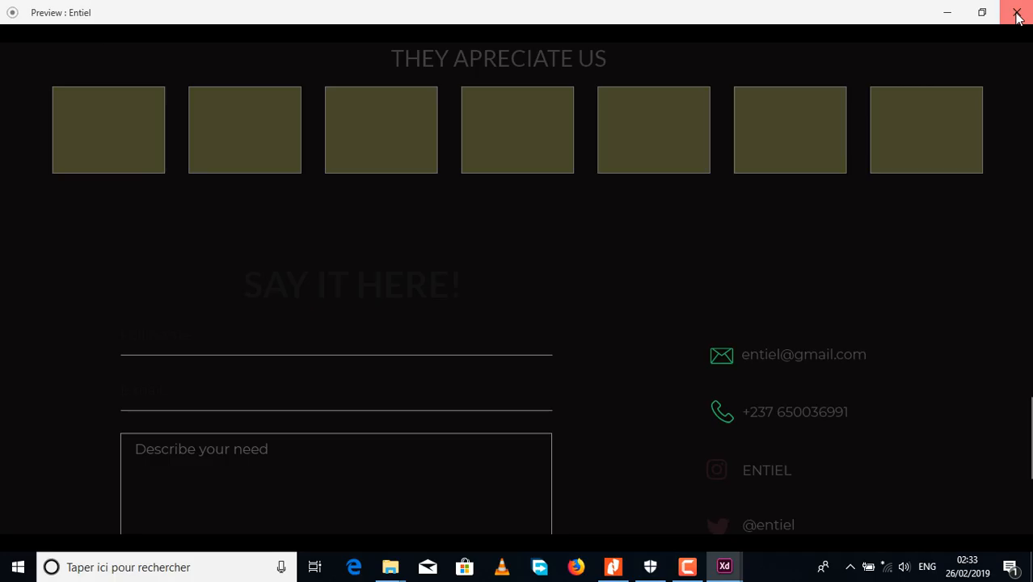
left_click(1017, 16)
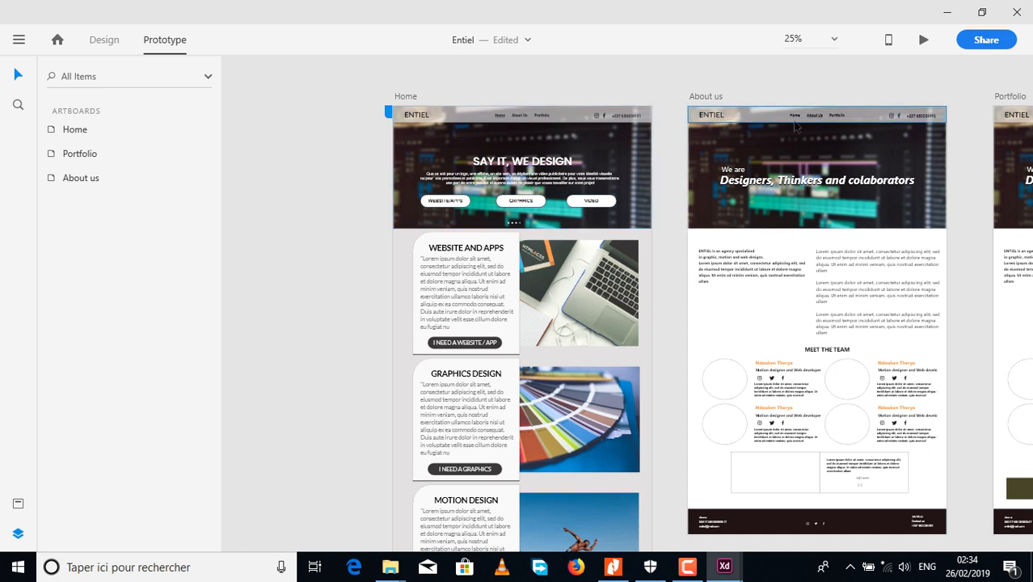
Run the desktop preview starting from the About us artboard, and close it.
left_click(732, 114)
left_click(684, 110)
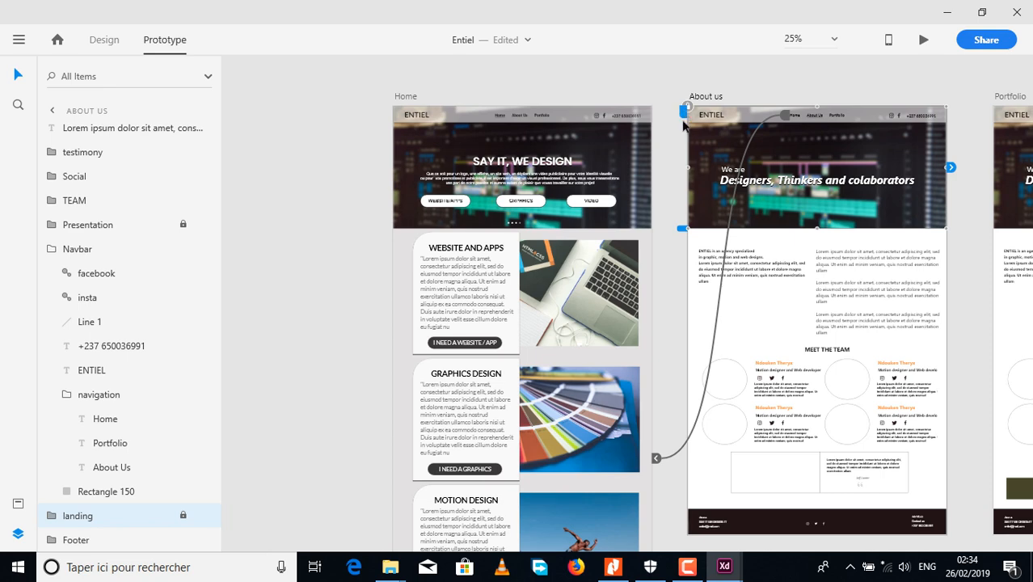
left_click(924, 39)
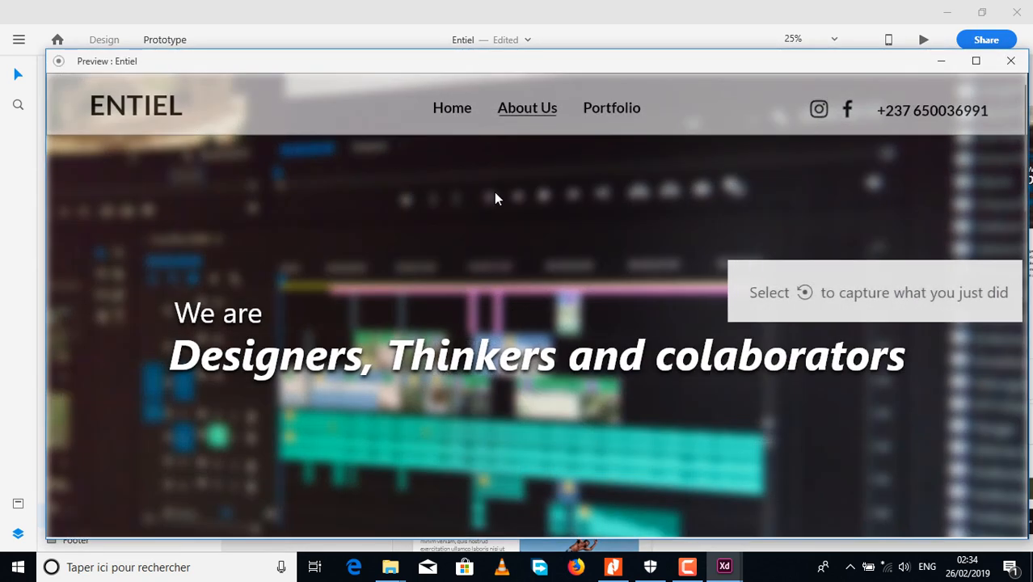
left_click(1011, 61)
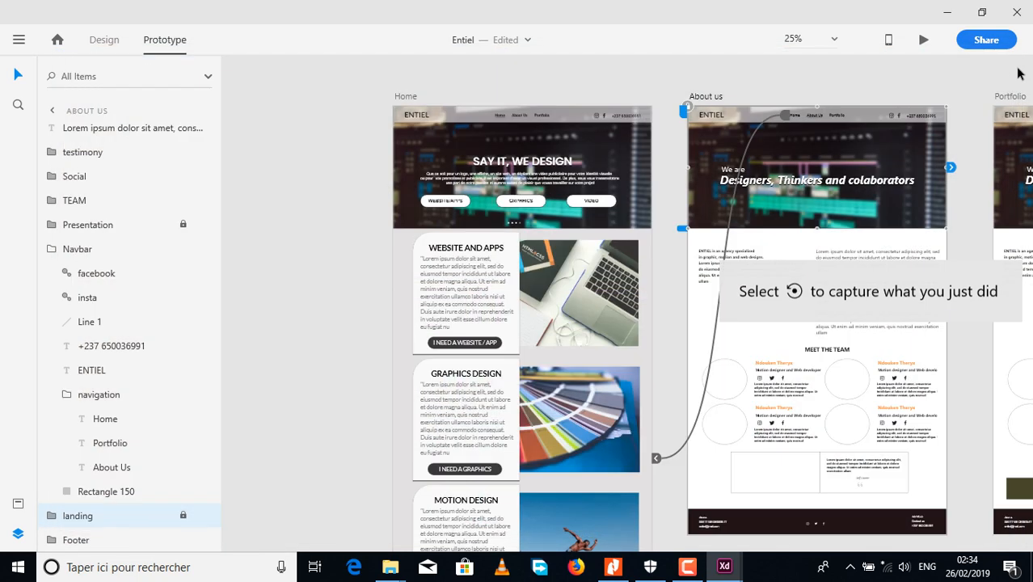
Run the desktop preview starting from the Home artboard and maximize its window after showing it beside the canvas.
left_click(404, 118)
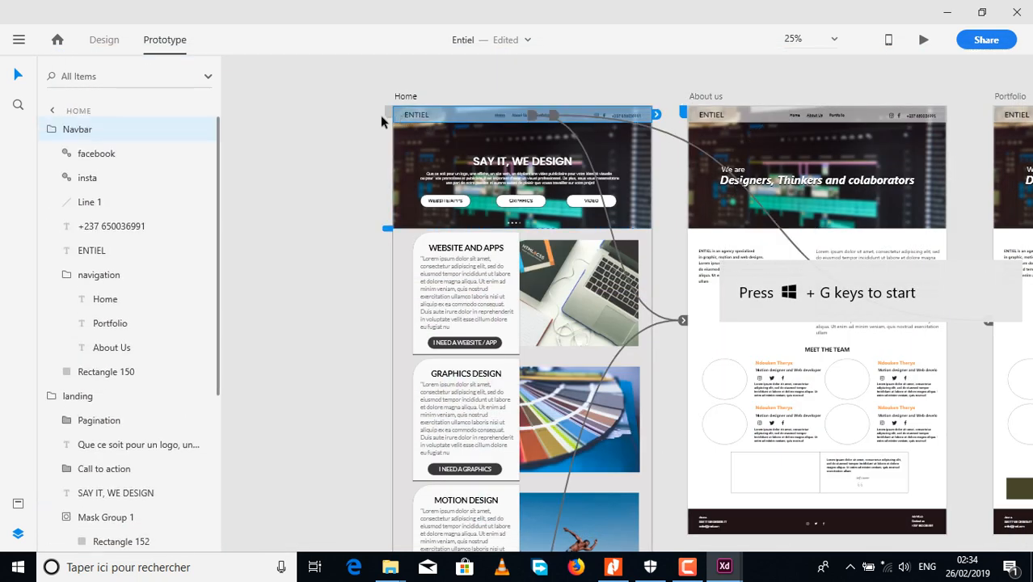
left_click(924, 40)
left_click(980, 61)
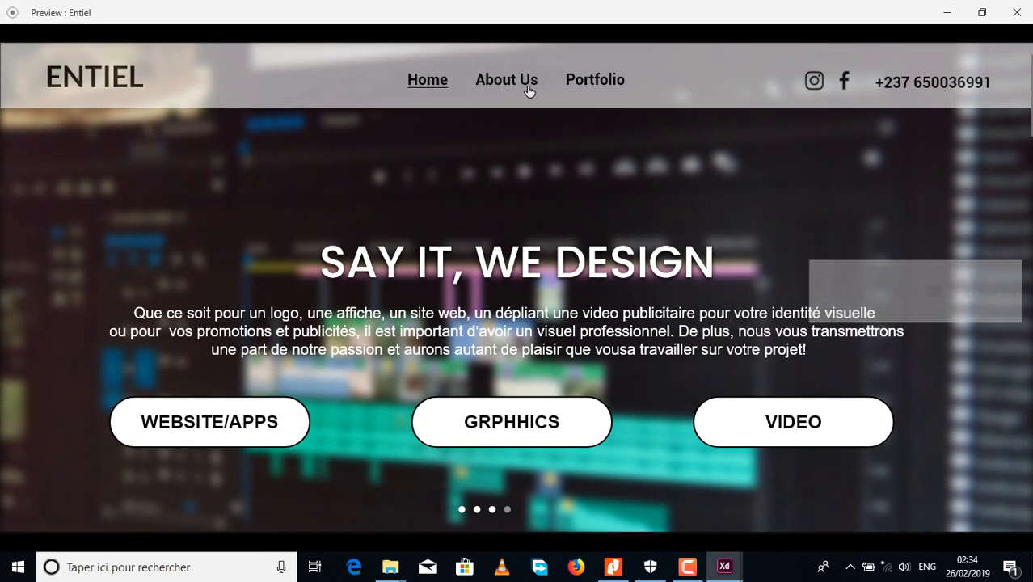
left_click(981, 12)
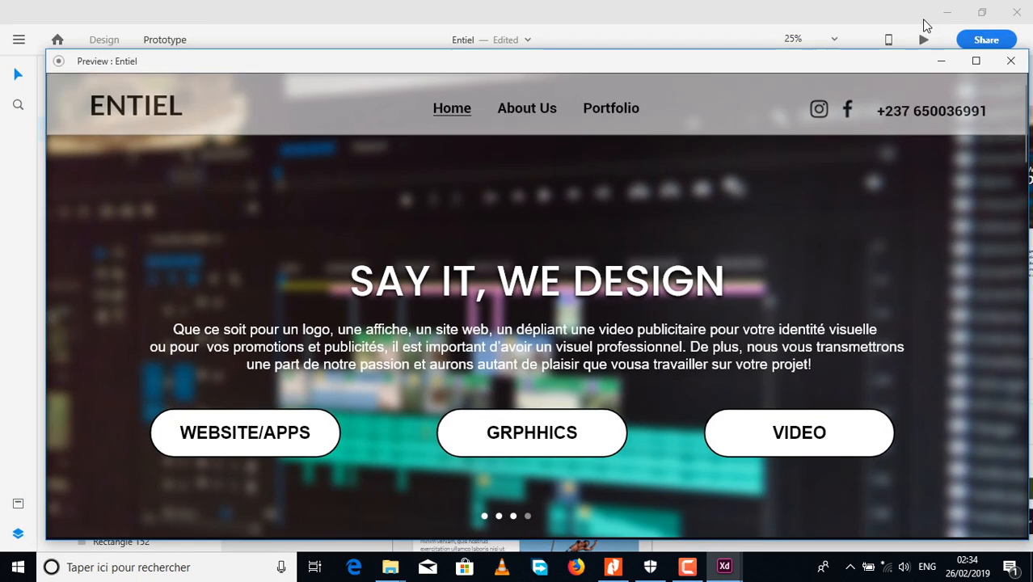
left_click_drag(916, 71, 315, 58)
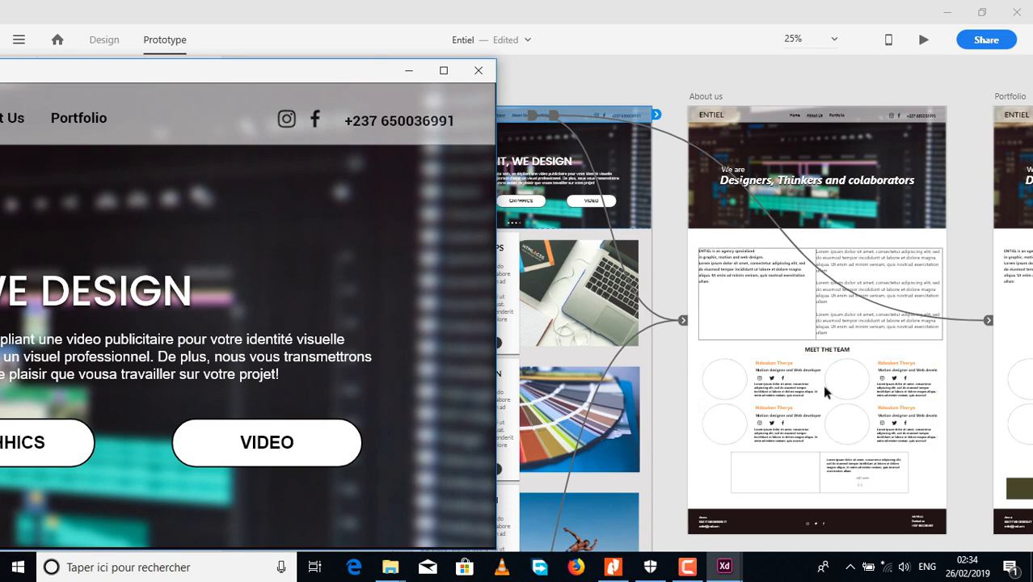
left_click(443, 71)
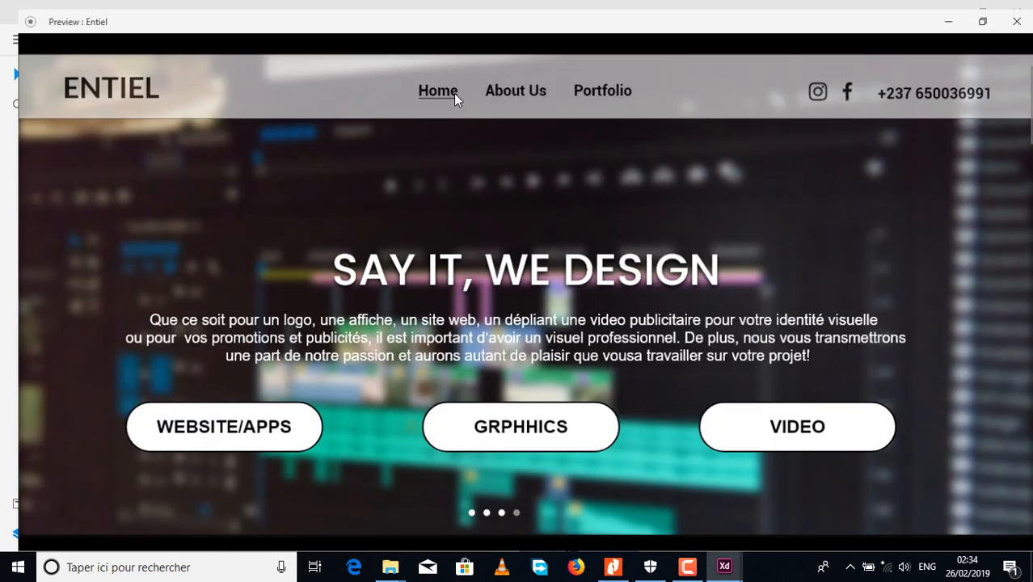
Test the About Us and Home navigation links in the preview, looking through each page that opens.
left_click(520, 84)
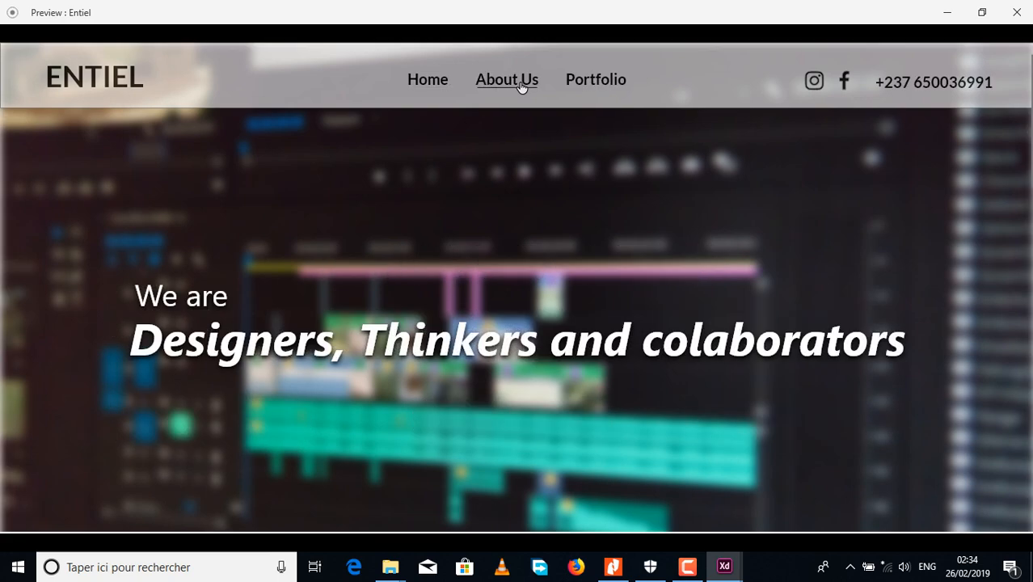
scroll(587, 240, "down", 15)
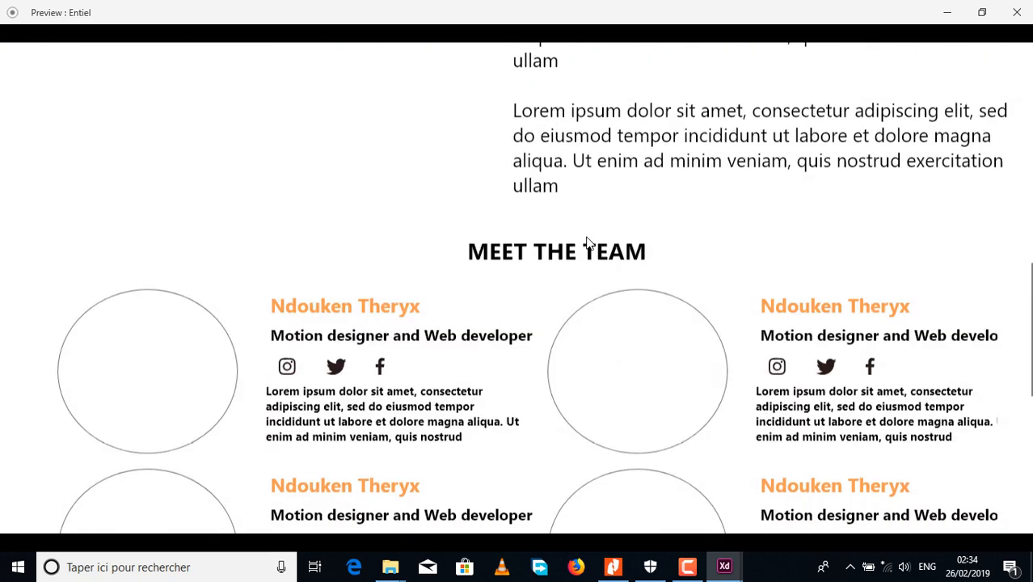
scroll(587, 241, "up", 15)
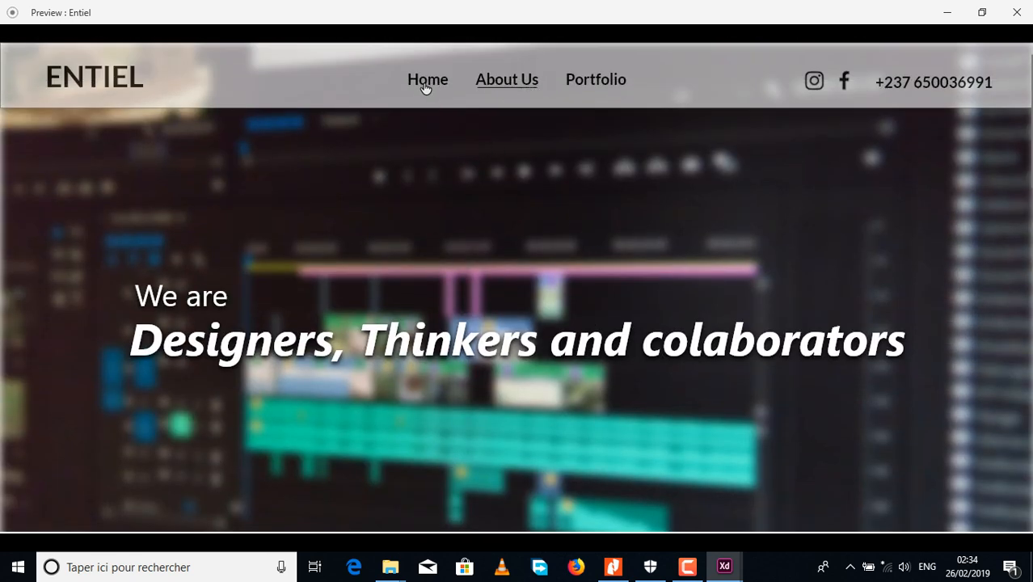
left_click(426, 84)
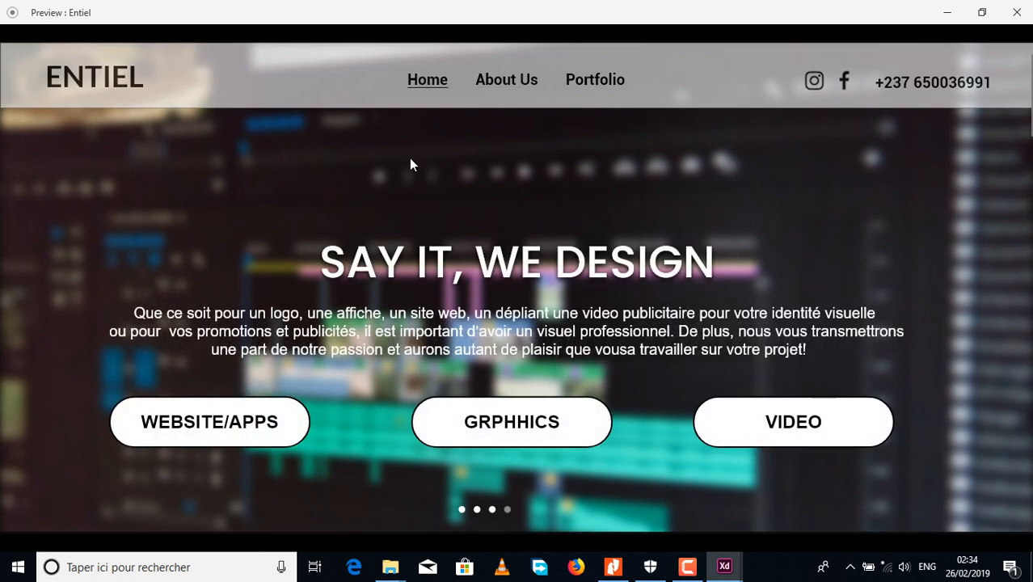
scroll(454, 192, "down", 10)
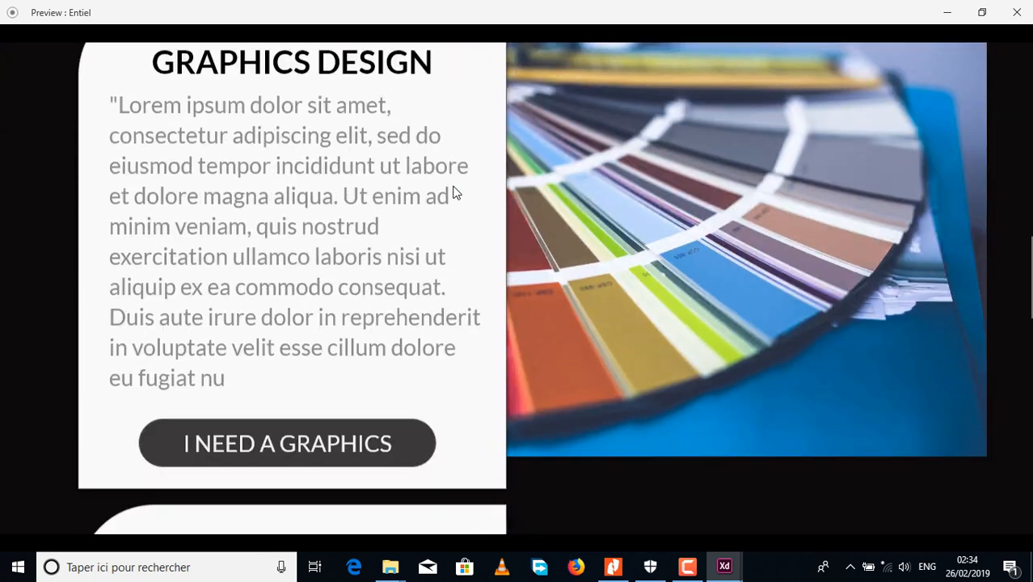
scroll(454, 191, "up", 10)
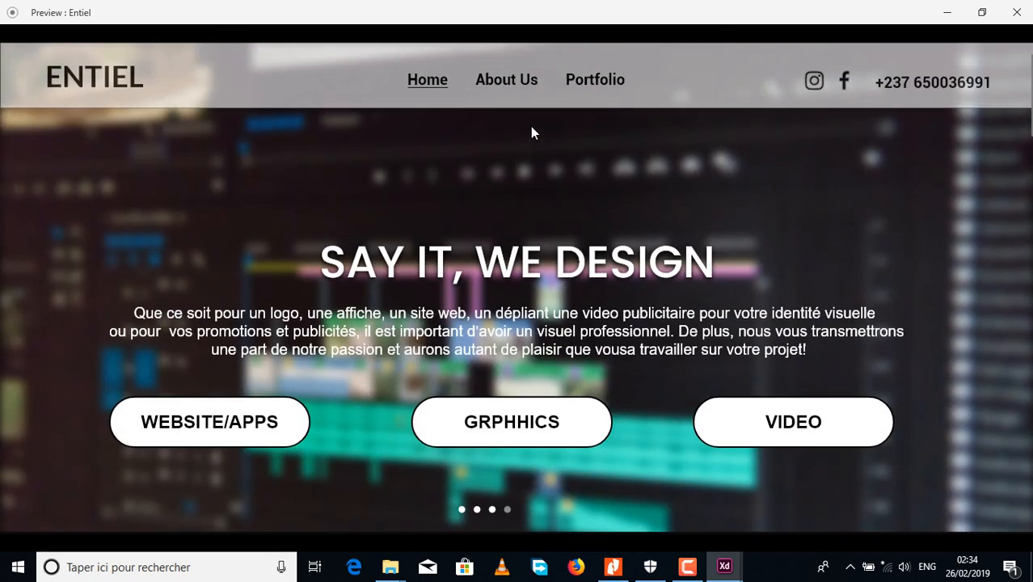
Test the Portfolio navigation link in the preview and look through the page down to the client section and back.
left_click(598, 84)
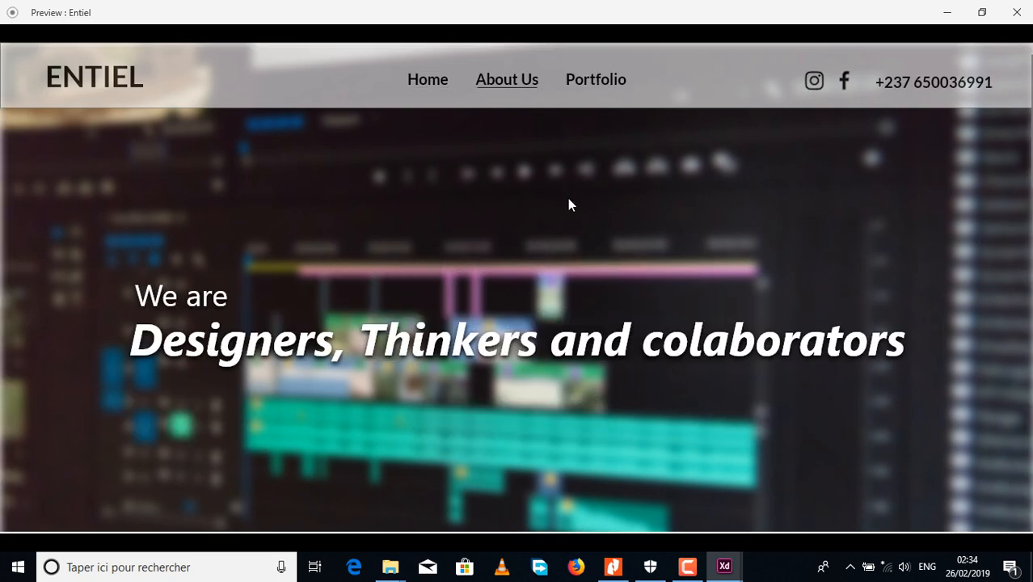
scroll(569, 204, "down", 4)
scroll(566, 213, "down", 10)
scroll(566, 213, "up", 10)
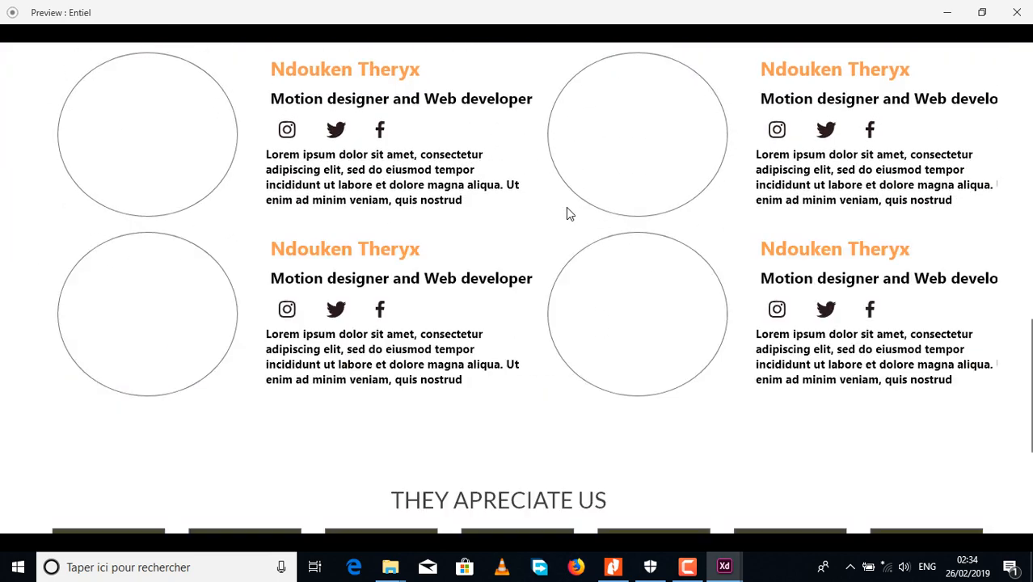
scroll(566, 212, "up", 4)
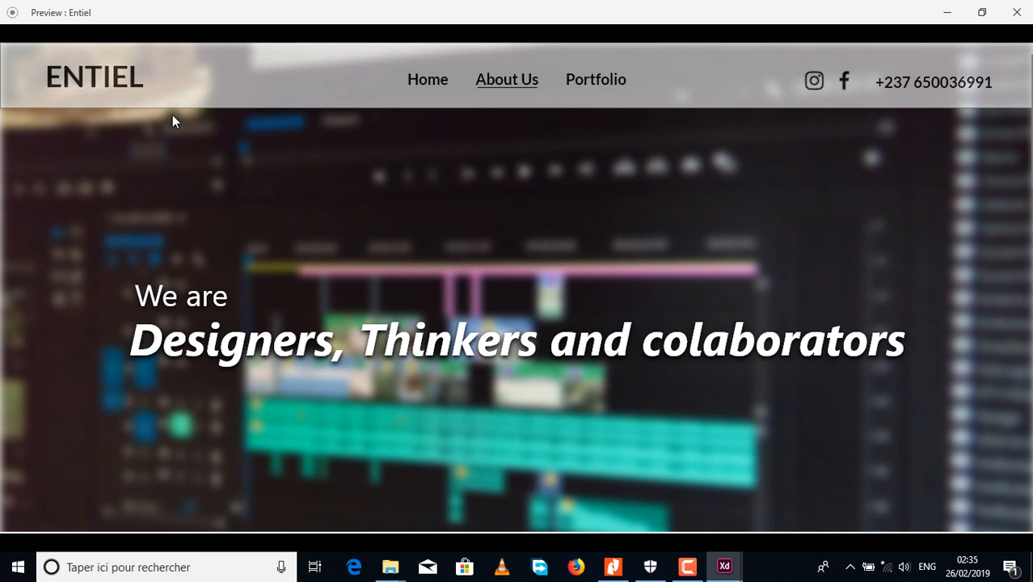
Restore the preview window from its maximized size and close it.
left_click(982, 12)
left_click_drag(357, 77, 878, 46)
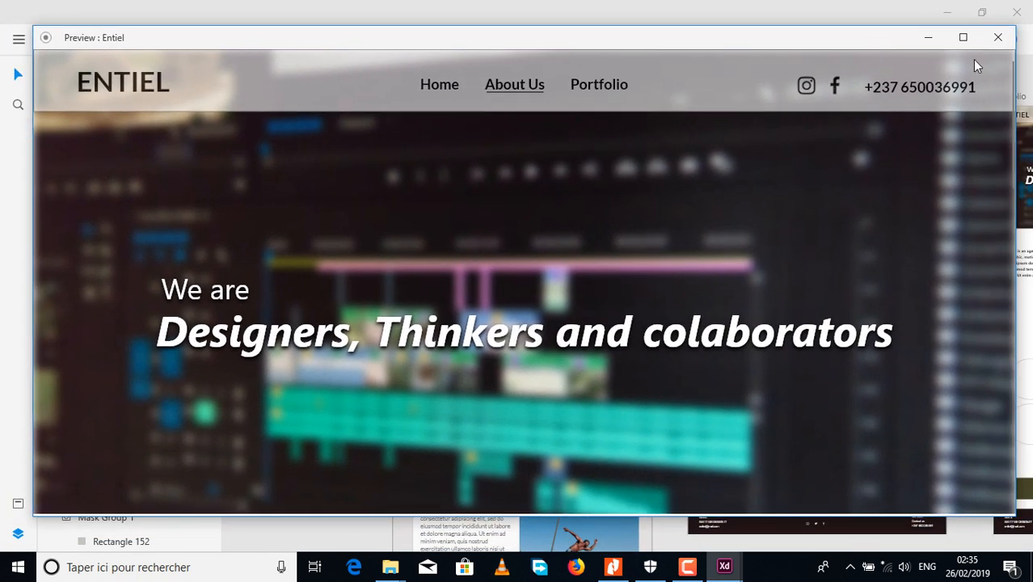
left_click(998, 37)
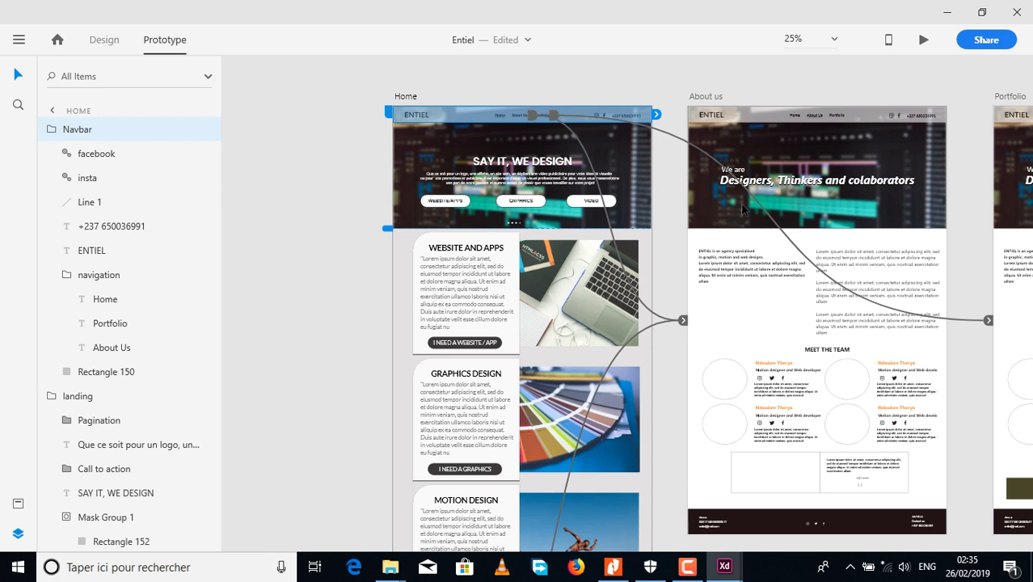
Link the ENTIEL logo in the About us artboard's navigation bar to the Home artboard.
left_click(697, 132)
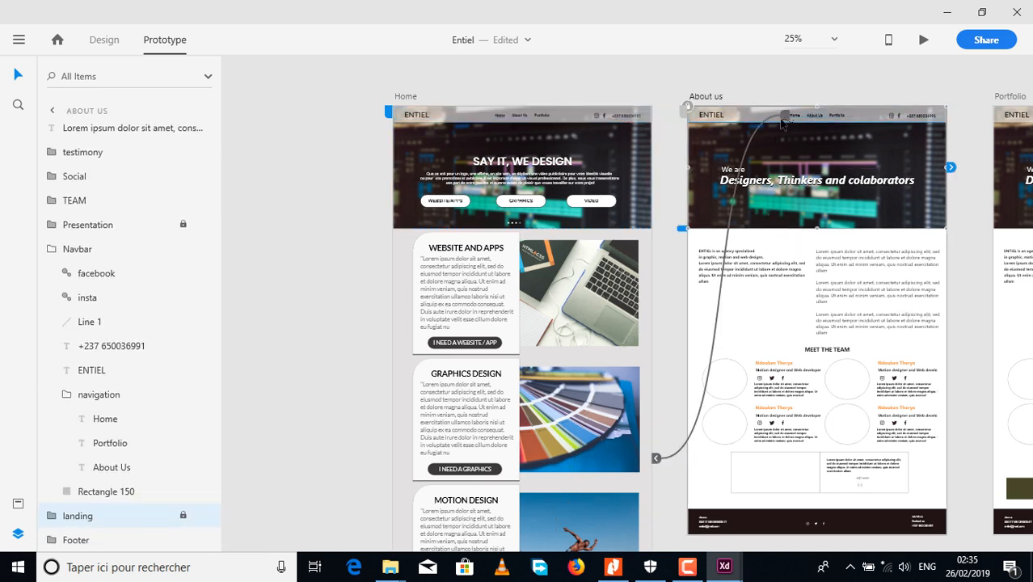
scroll(792, 138, "up", 5)
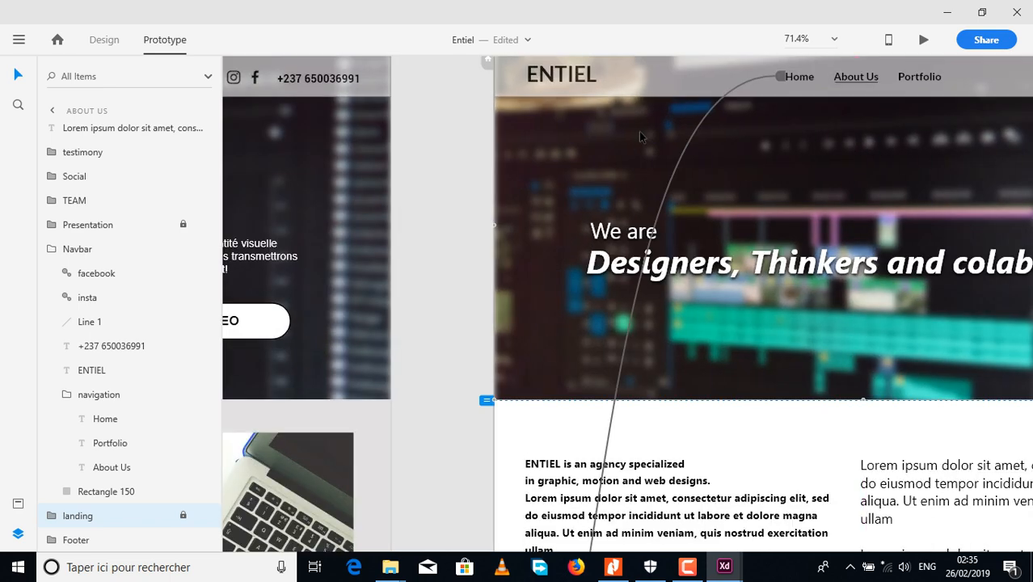
scroll(640, 136, "up", 2)
left_click(557, 176)
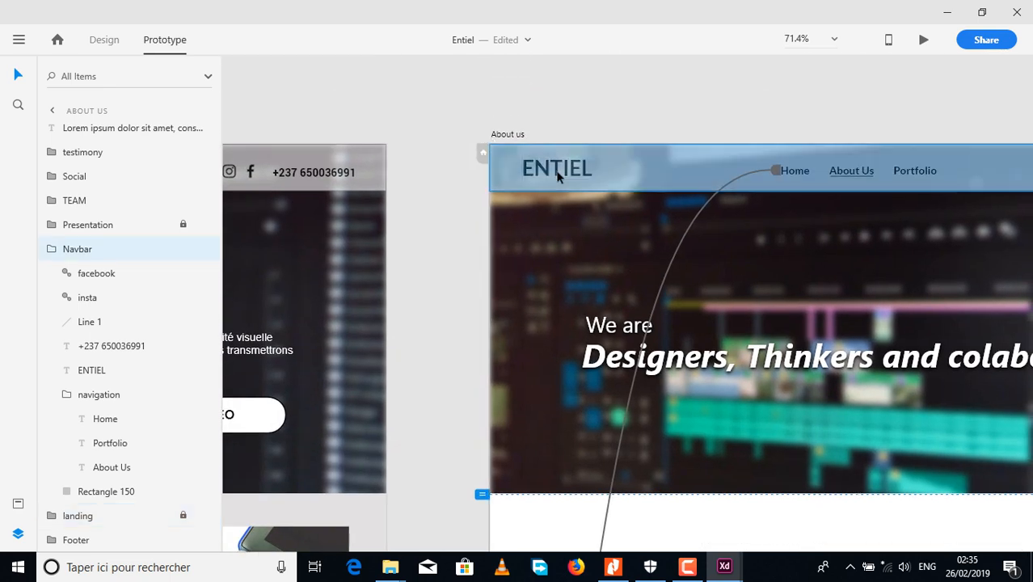
double_click(551, 170)
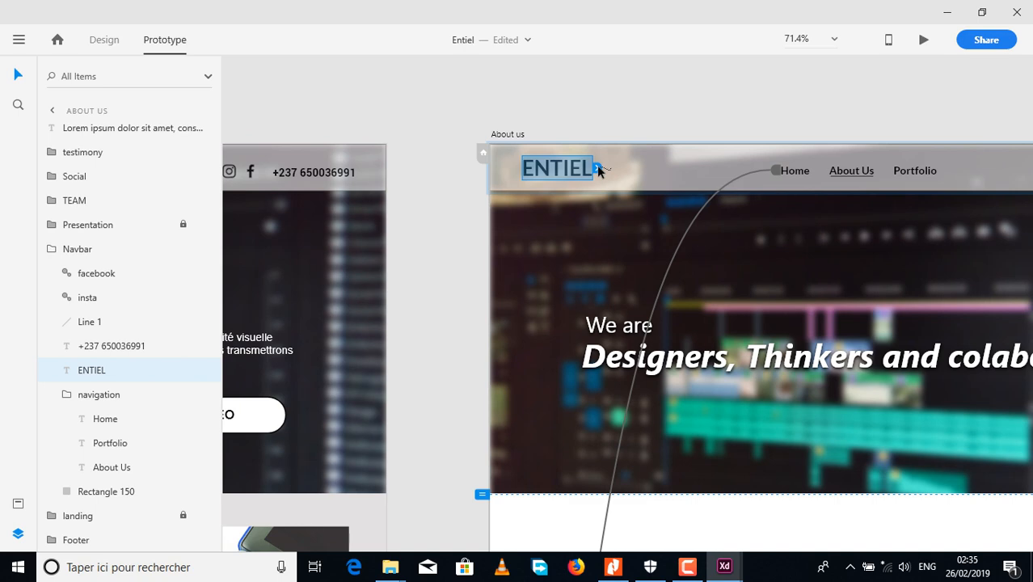
scroll(597, 164, "down", 5)
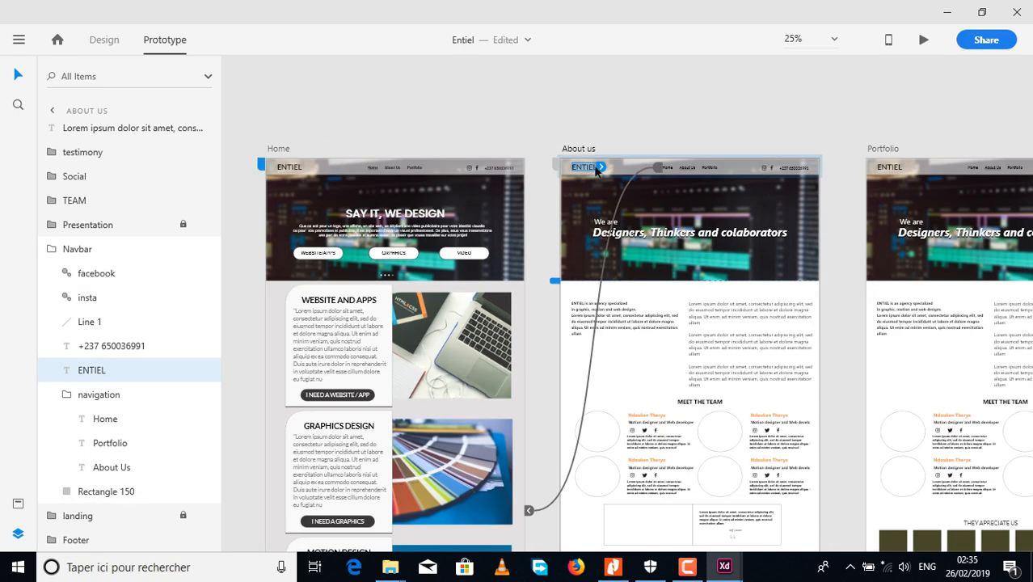
left_click_drag(600, 169, 459, 322)
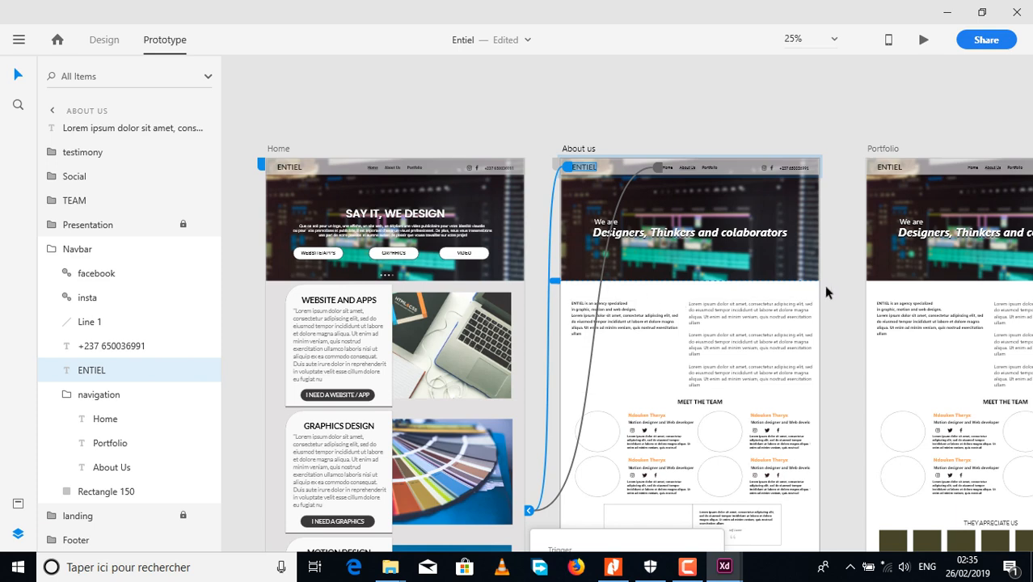
Link the ENTIEL logo in the Portfolio artboard's navigation bar to the Home artboard.
left_click_drag(791, 287, 635, 271)
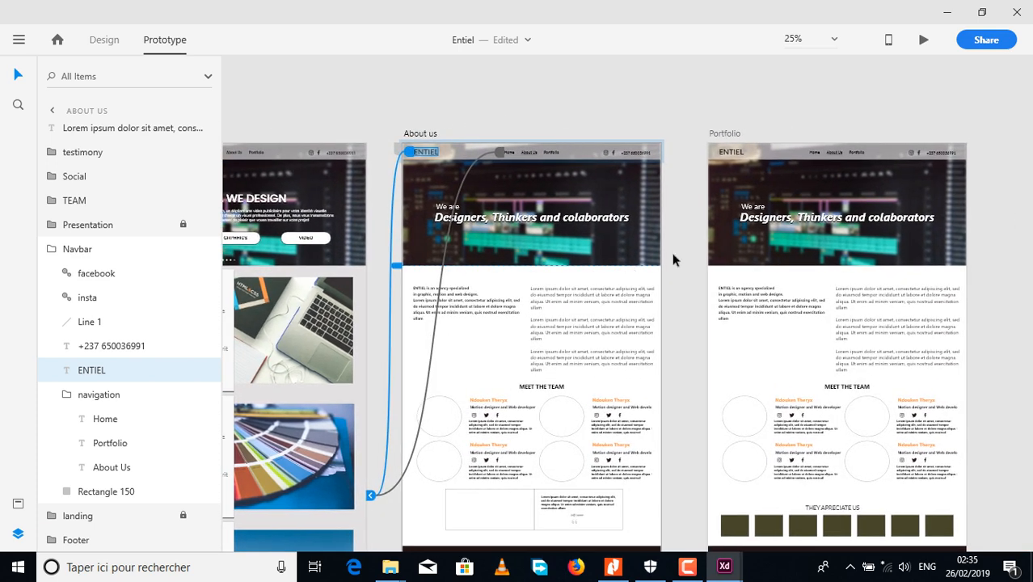
left_click(757, 189)
left_click(742, 161)
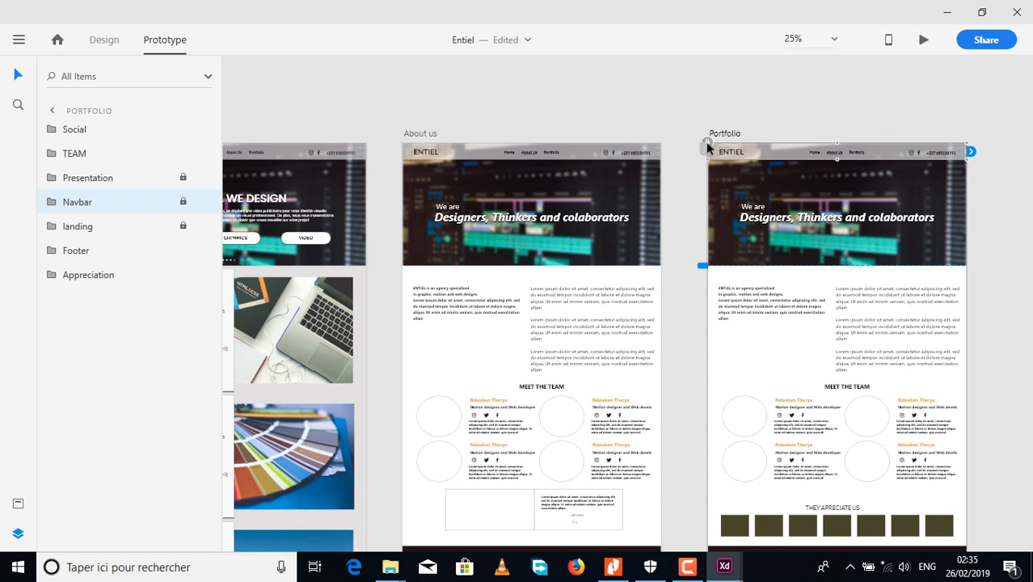
double_click(710, 150)
left_click(730, 153)
left_click_drag(748, 152, 370, 494)
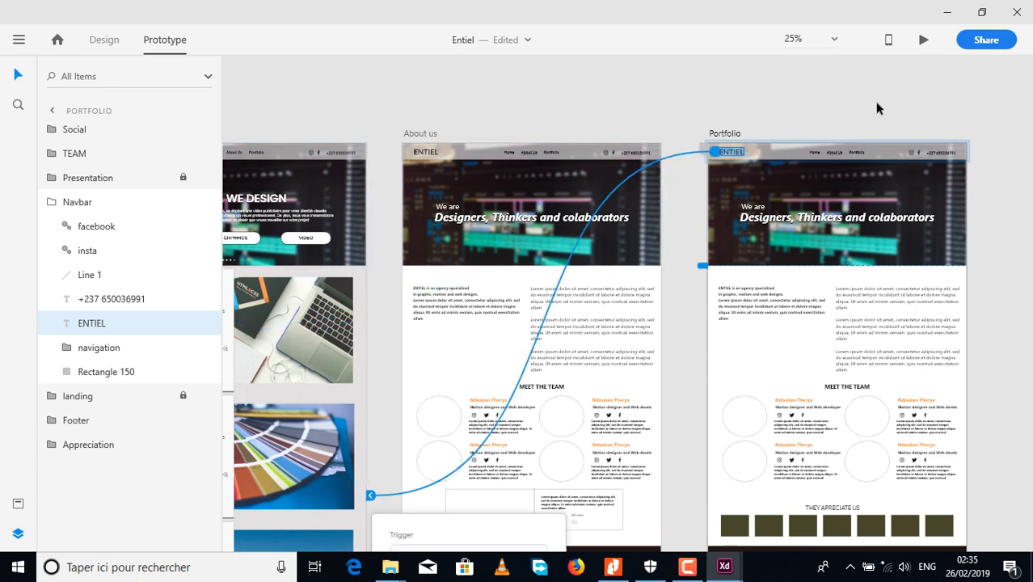
Run the desktop preview from the Portfolio artboard, maximized, and test the ENTIEL logo and Portfolio links.
left_click(922, 40)
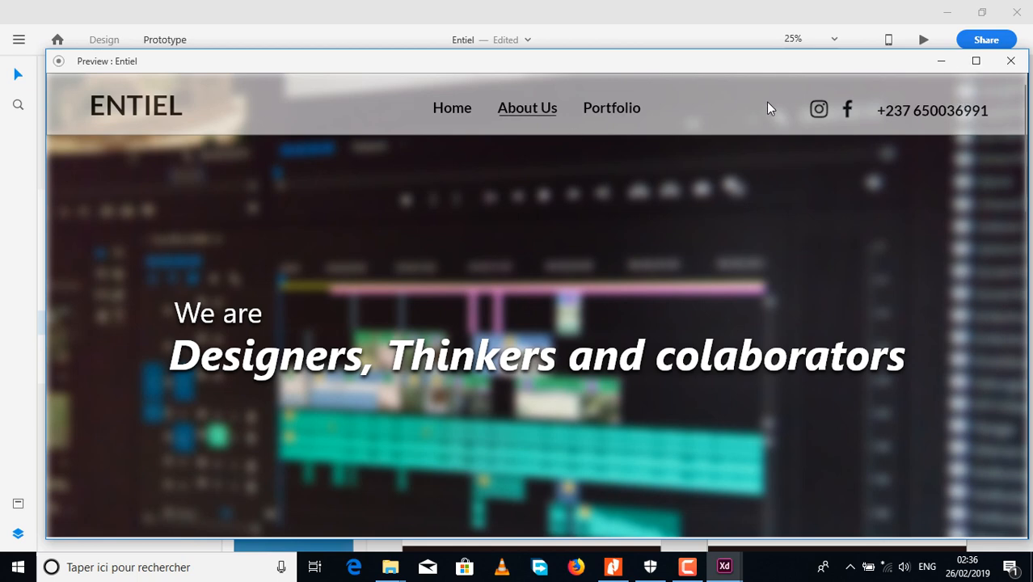
left_click(976, 61)
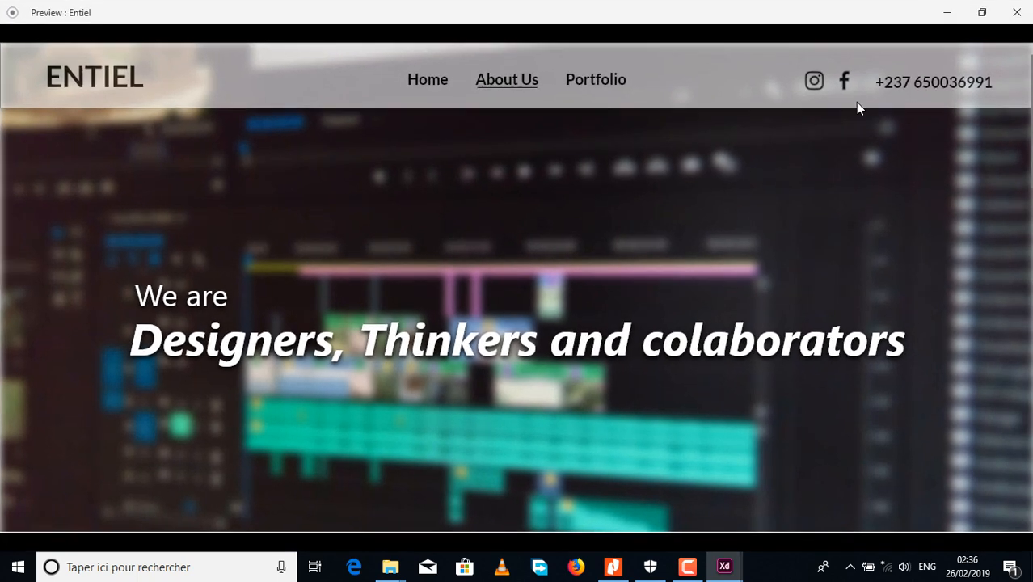
left_click(92, 78)
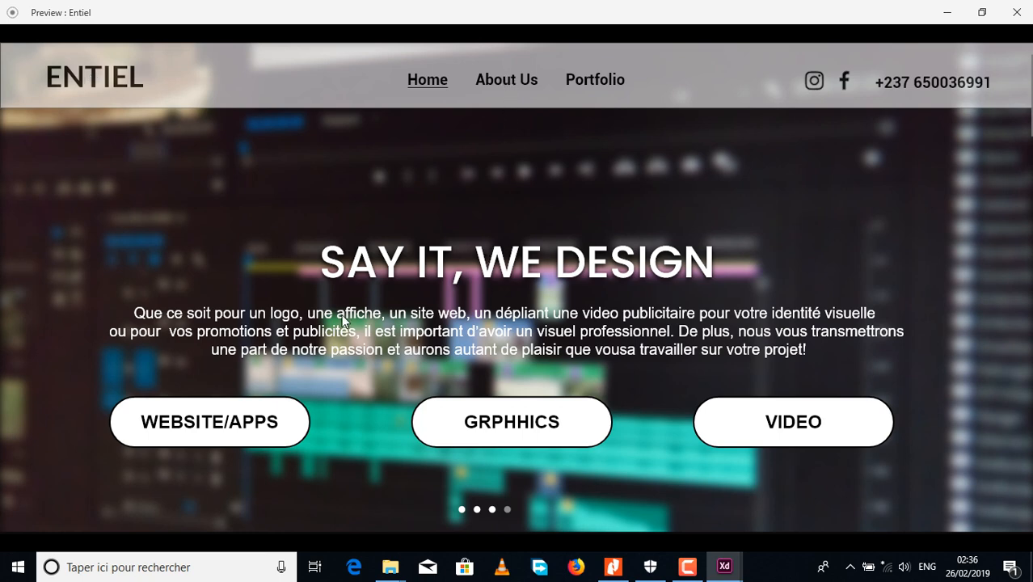
left_click(596, 79)
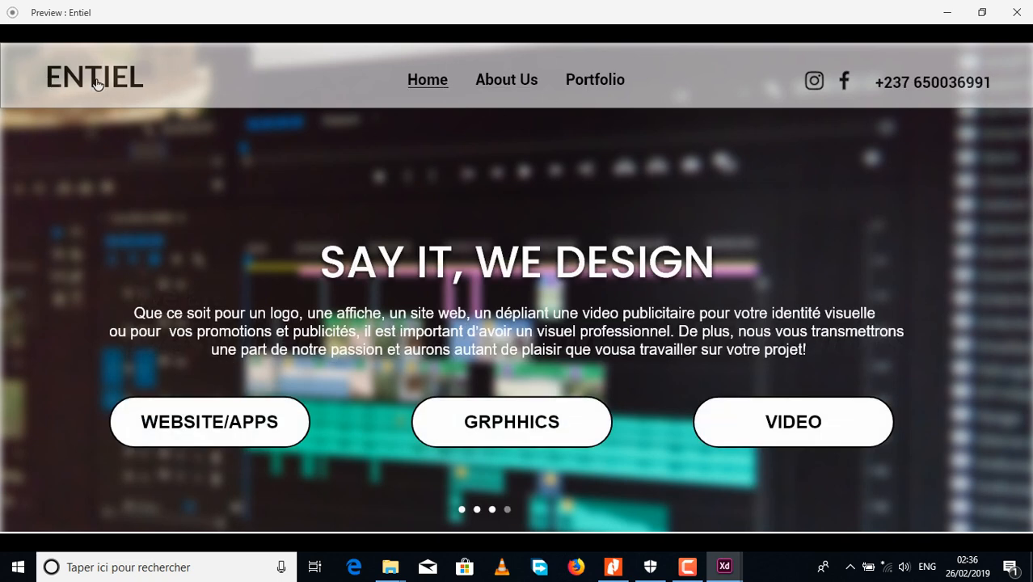
Look through the previewed Home page down to the motion design section and back, and close the preview.
scroll(440, 283, "down", 10)
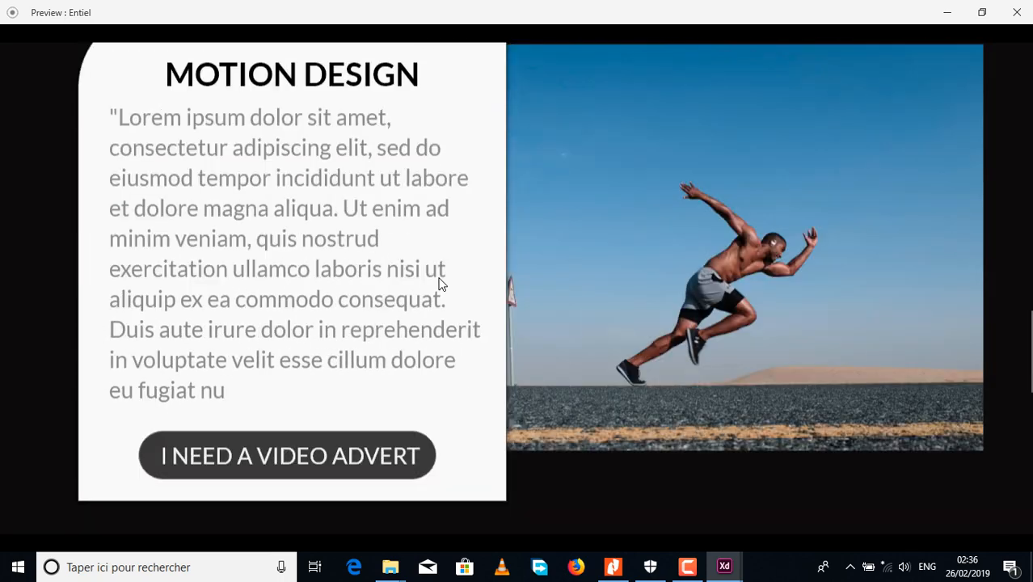
scroll(440, 283, "up", 10)
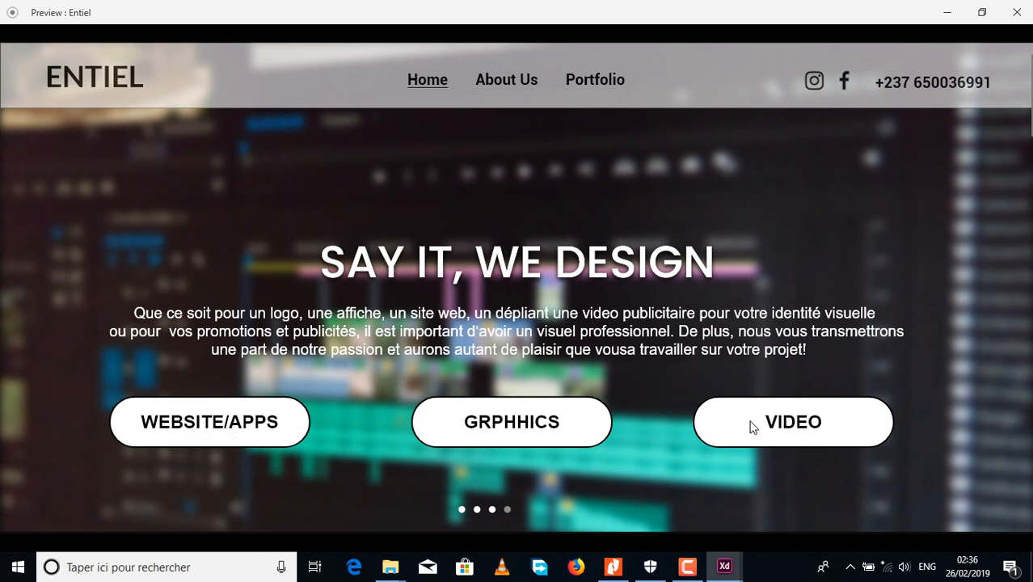
left_click(1027, 14)
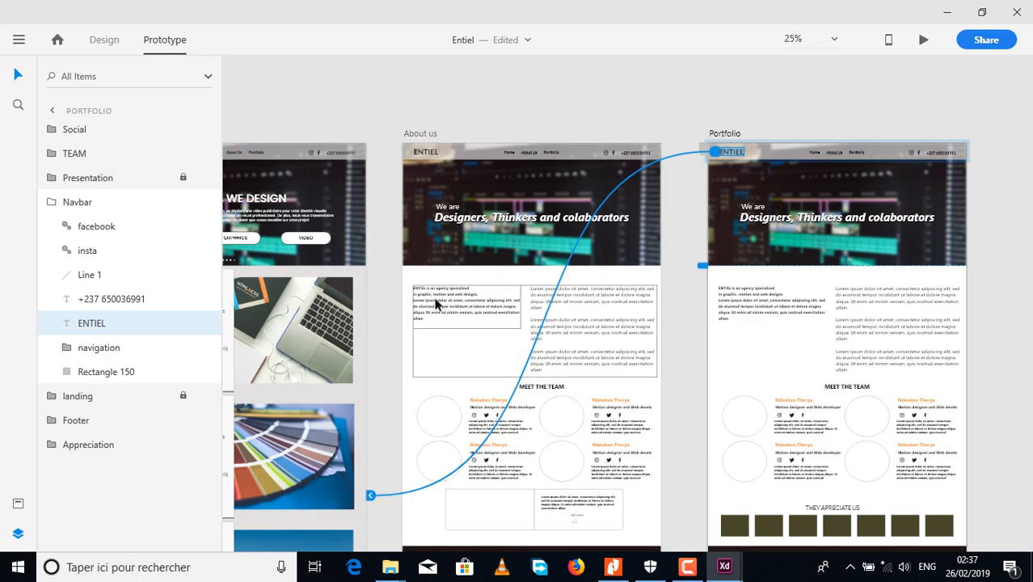
Look over the linked artboards and show the sharing options, dismissing them without choosing one.
left_click_drag(487, 292, 647, 212)
left_click_drag(793, 336, 598, 352)
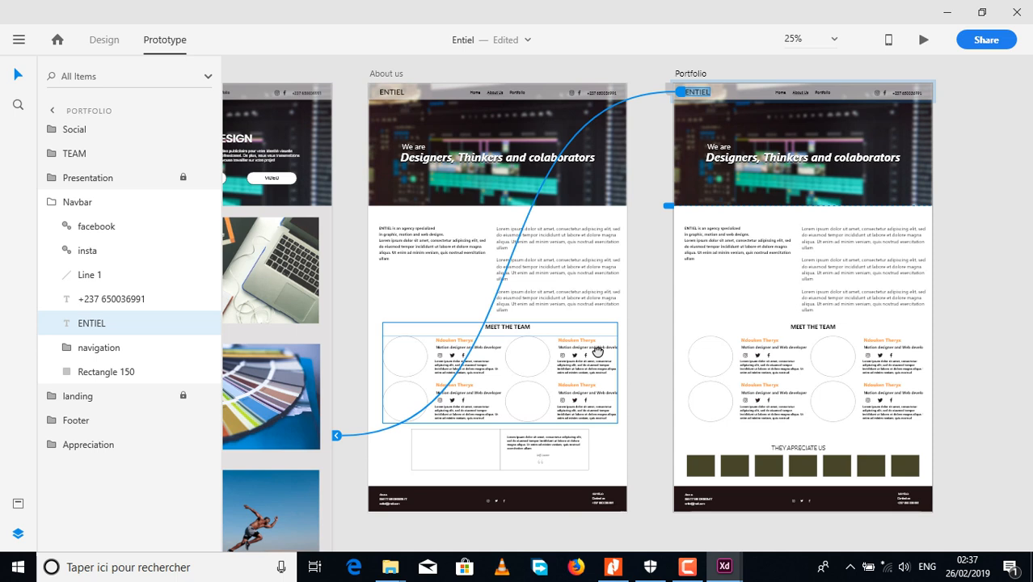
left_click_drag(596, 350, 770, 352)
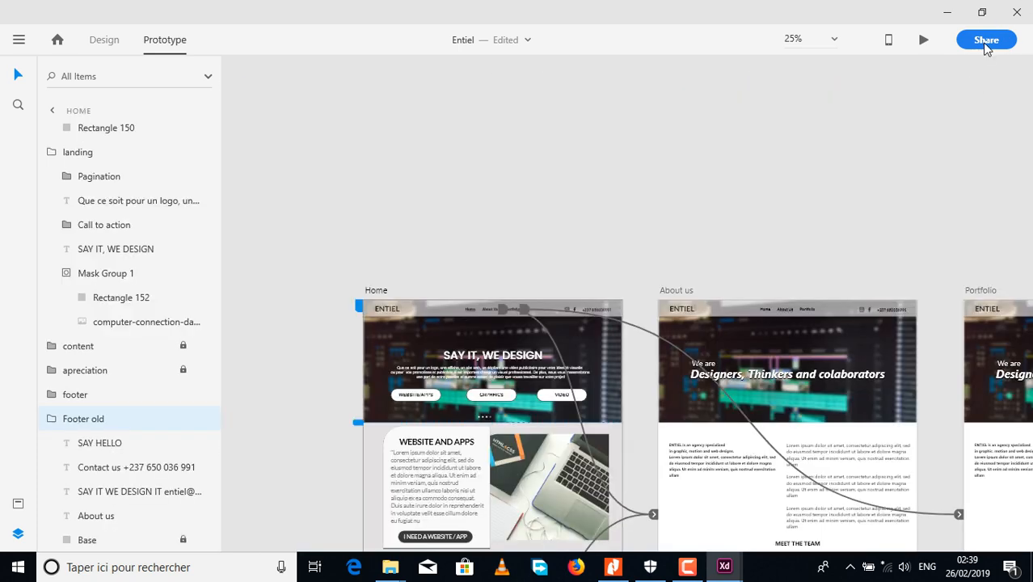
left_click(987, 47)
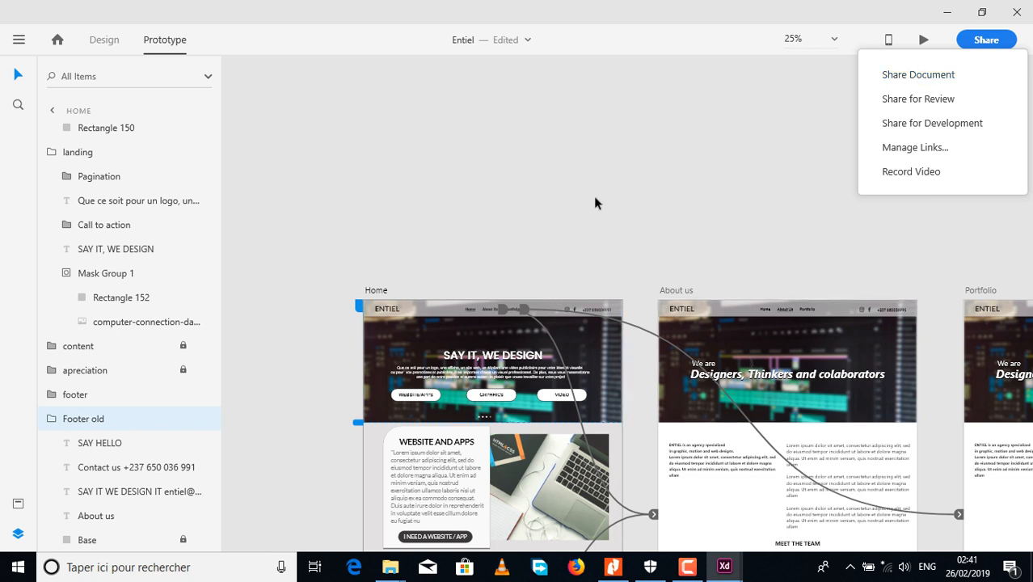
left_click(594, 195)
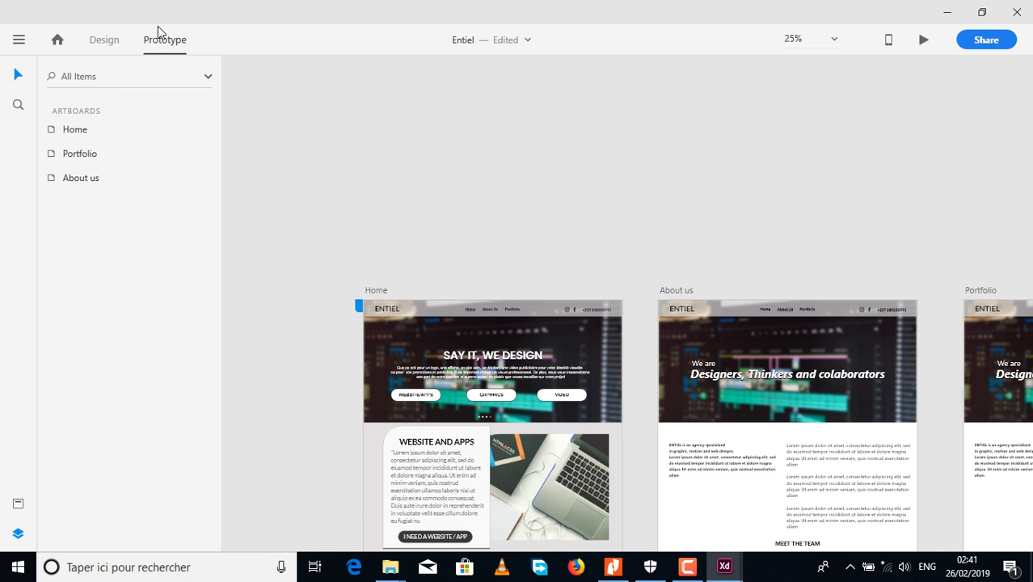
Switch to Design mode and look over the Home artboard from its header down to the contact form and footer.
left_click(102, 44)
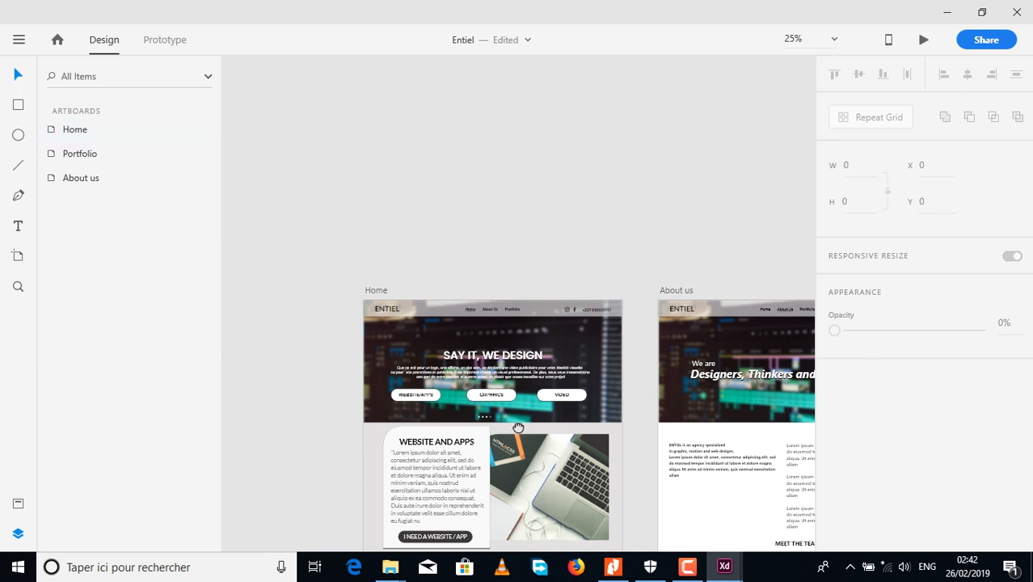
scroll(519, 426, "down", 5)
scroll(519, 427, "right", 2)
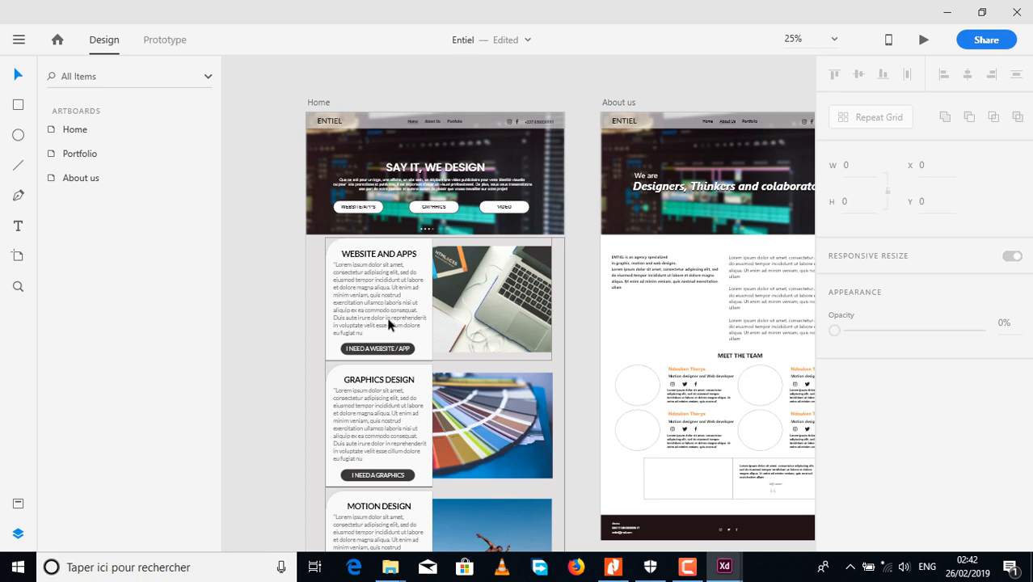
left_click_drag(508, 418, 566, 255)
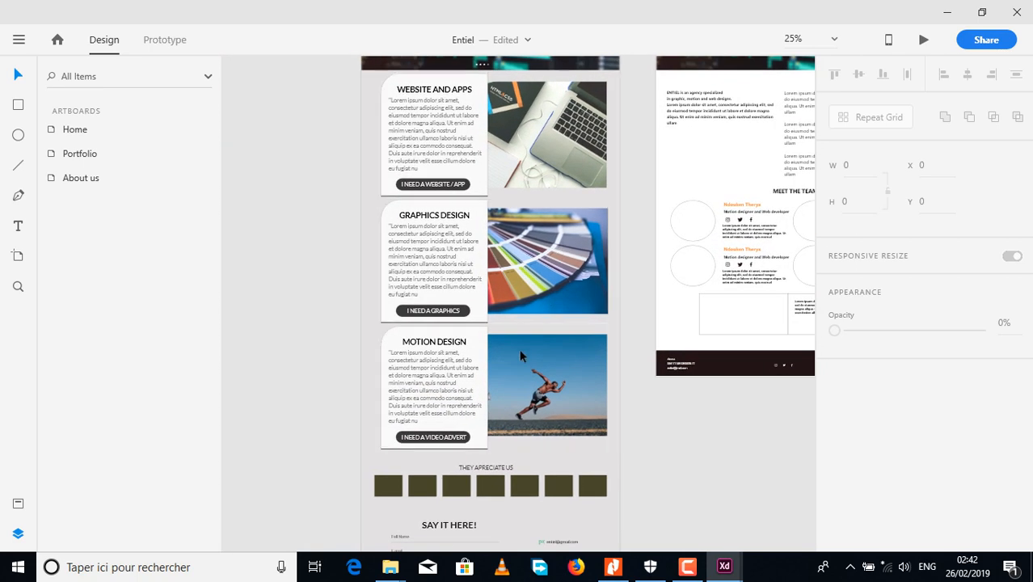
left_click_drag(511, 364, 482, 286)
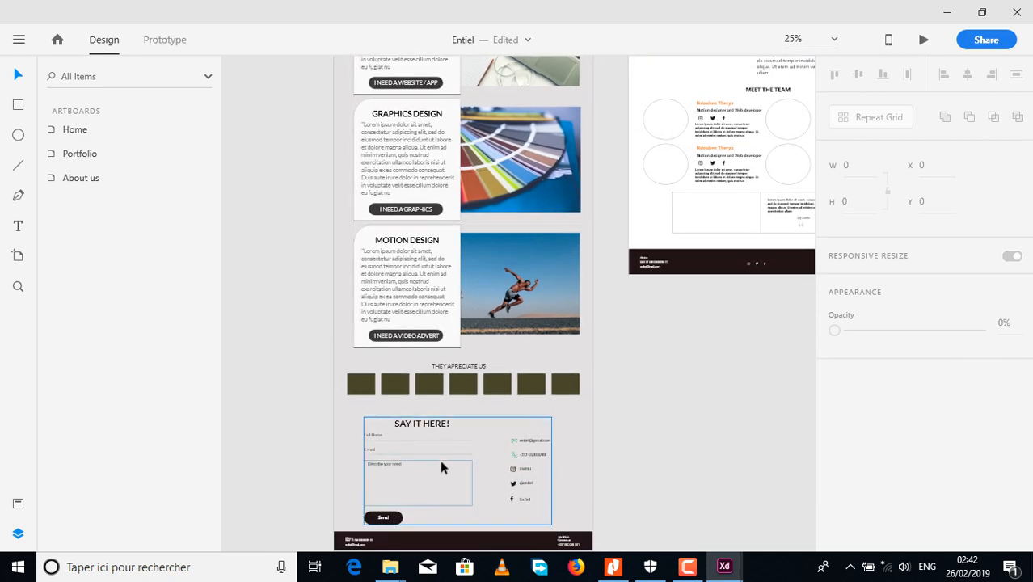
left_click_drag(502, 435, 472, 496)
Select the pagination dots in the Home artboard's landing section and examine them up close.
left_click_drag(454, 249, 372, 491)
left_click_drag(598, 454, 511, 424)
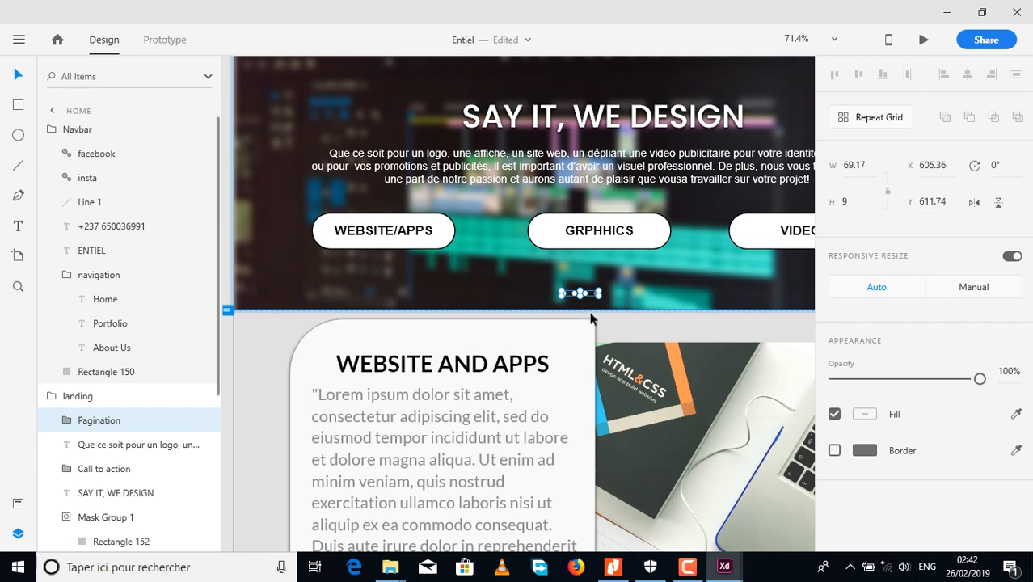
mouse_move(576, 315)
left_mouse_down()
mouse_move(464, 154)
mouse_move(489, 317)
mouse_move(579, 311)
left_mouse_up()
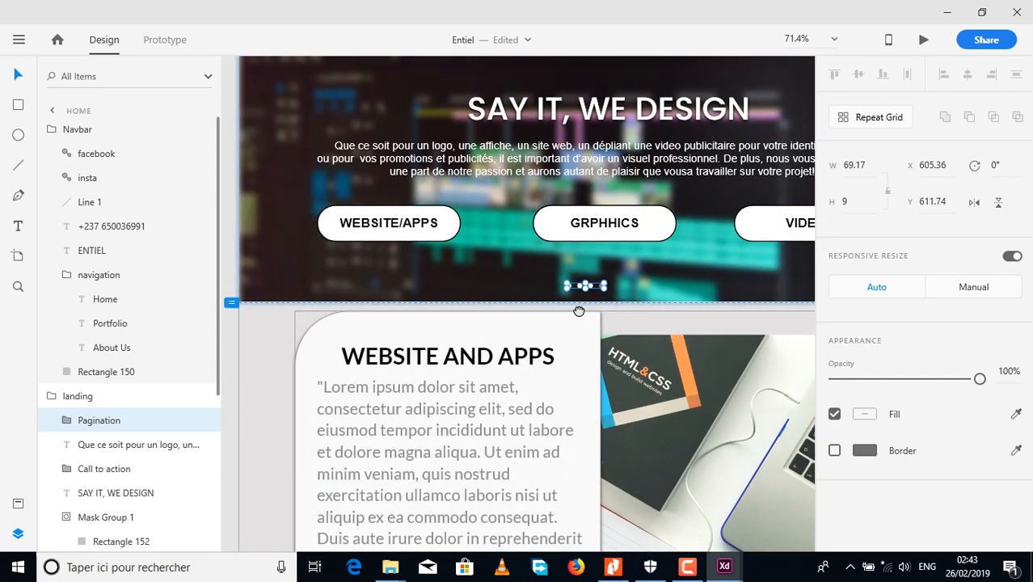
scroll(332, 269, "down", 4)
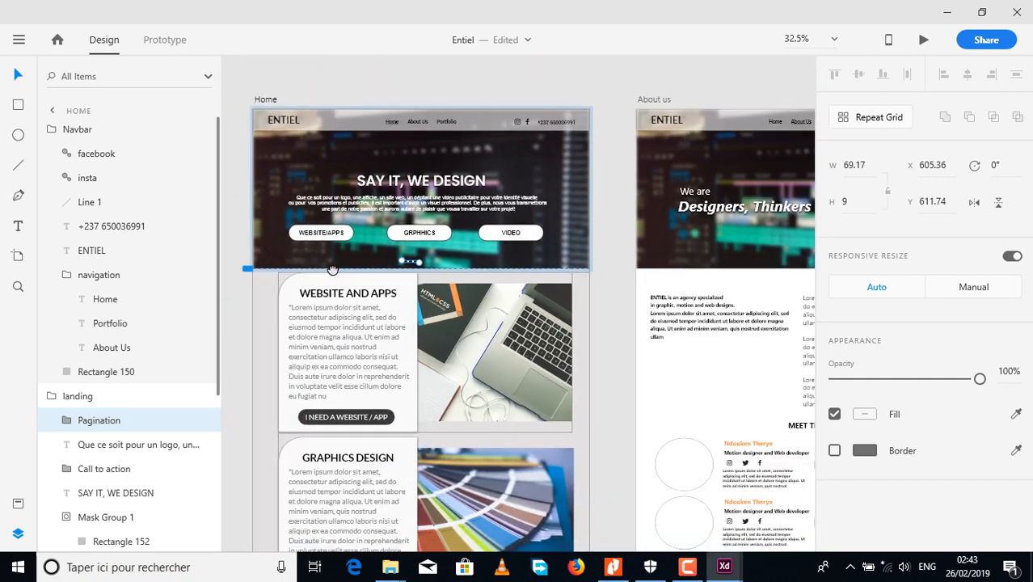
Draw a rectangle about 723 × 332 on the empty canvas above the Home artboard, and delete it.
left_click_drag(332, 269, 513, 407)
left_click(21, 106)
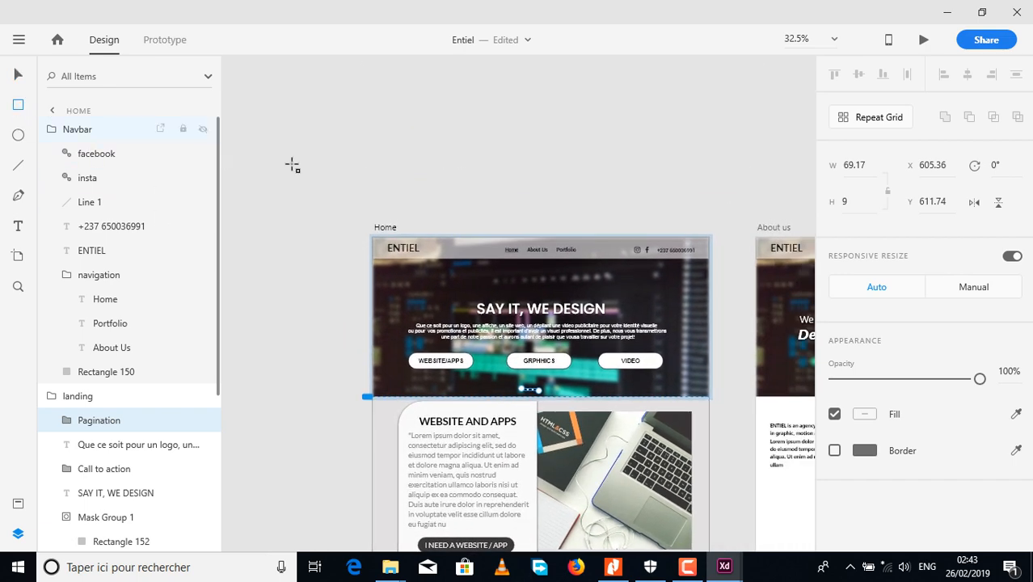
mouse_move(307, 107)
left_mouse_down()
mouse_move(439, 187)
mouse_move(486, 189)
left_mouse_up()
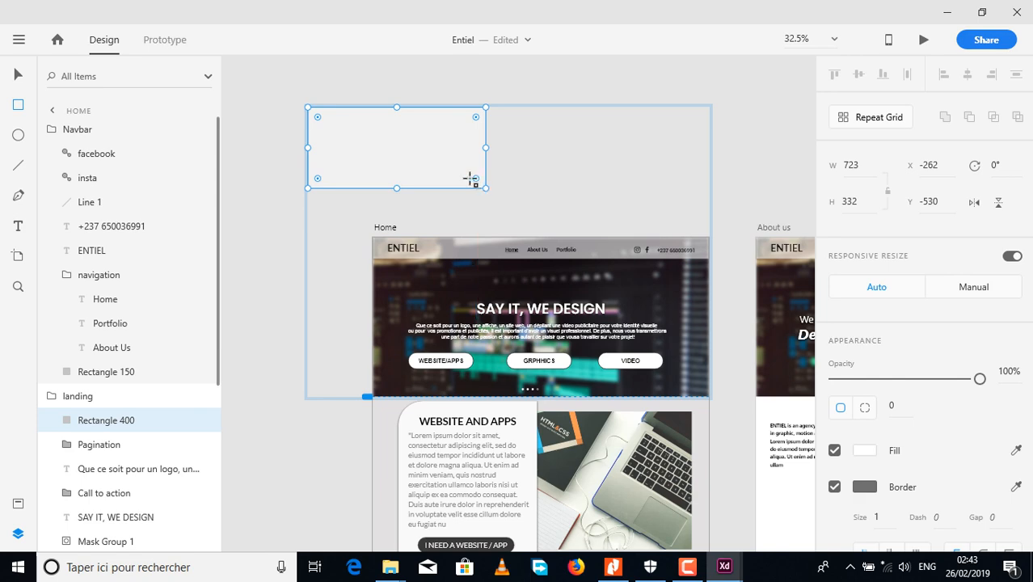
key("Delete")
Draw an ellipse about 567 × 520 on the empty canvas above the Home artboard, and delete it.
left_click(18, 138)
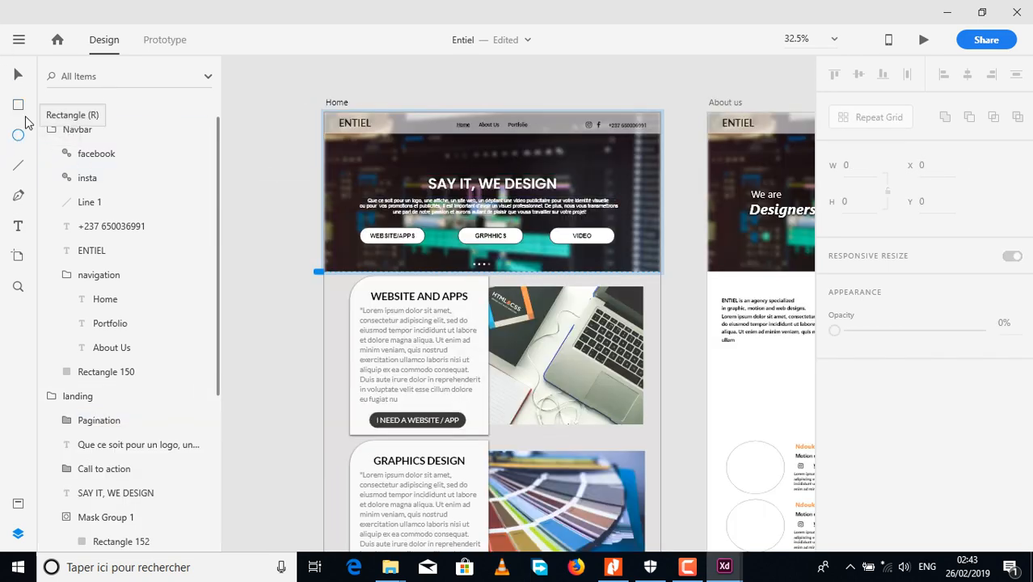
left_click_drag(333, 160, 414, 355)
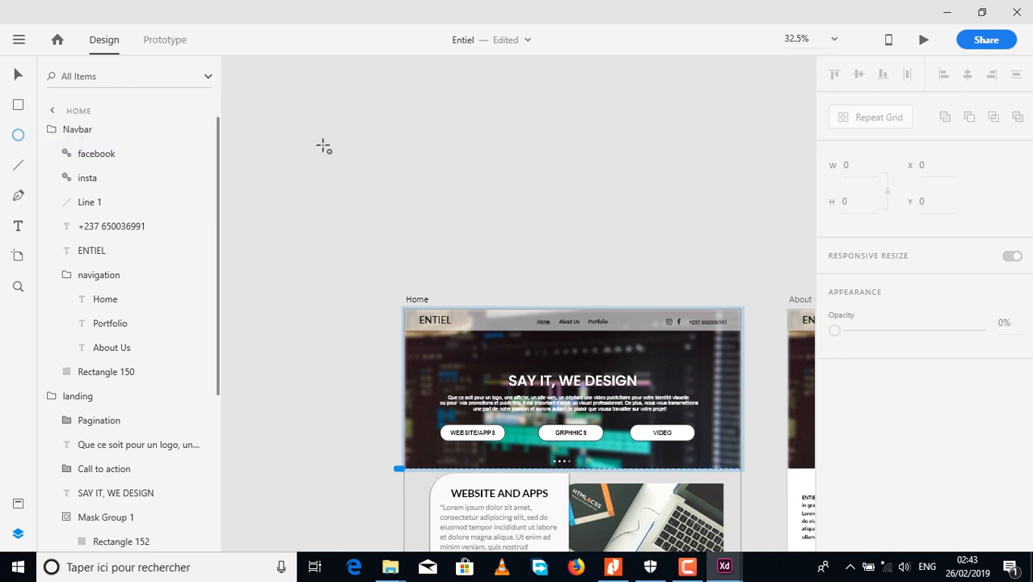
left_click_drag(322, 145, 463, 273)
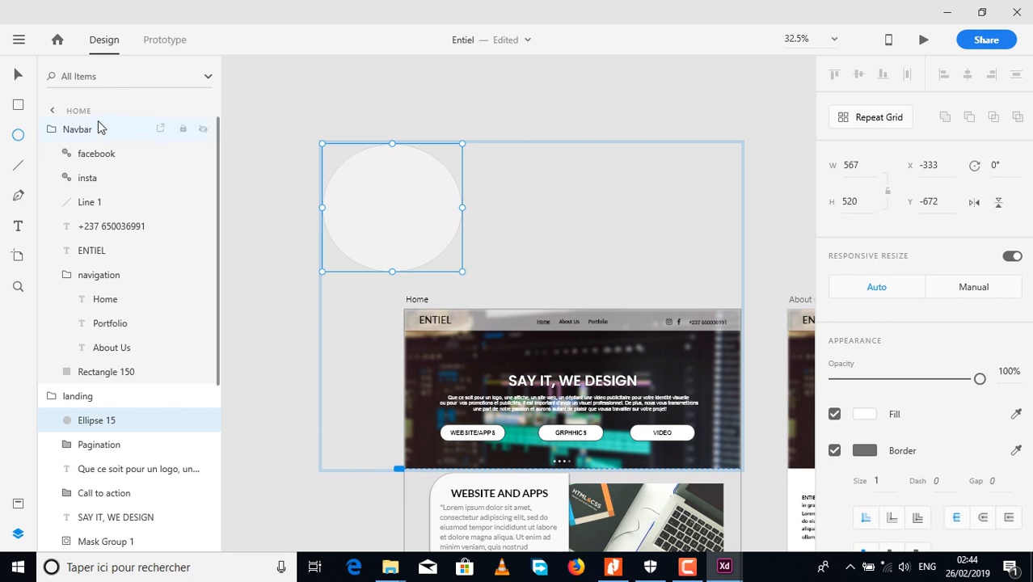
left_click(18, 74)
key("Delete")
Draw an ellipse about 579 × 483 on the empty canvas above the Home artboard, and delete it.
left_click(18, 135)
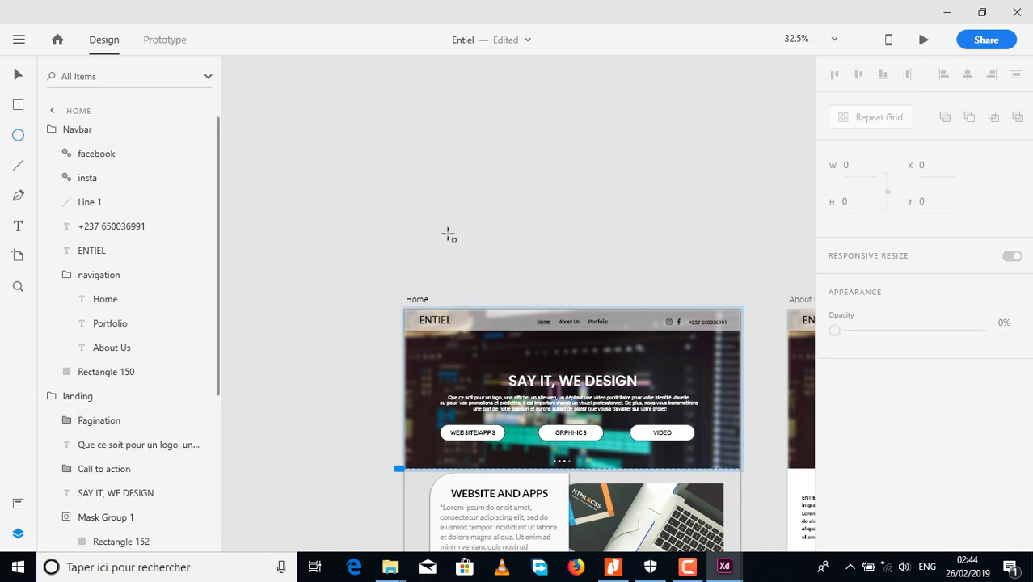
mouse_move(367, 152)
left_mouse_down()
mouse_move(495, 249)
mouse_move(508, 272)
left_mouse_up()
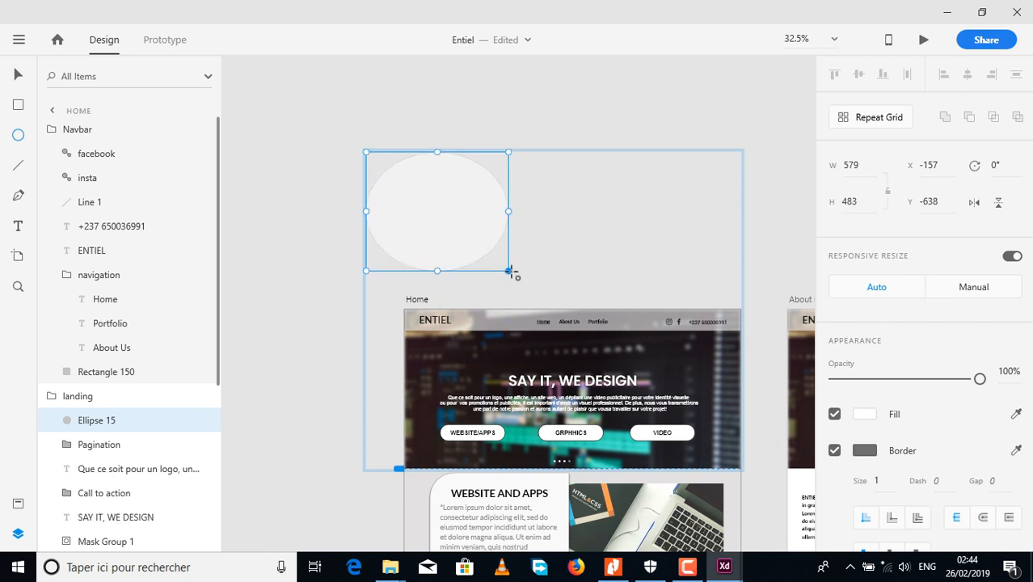
left_click(17, 75)
key("Delete")
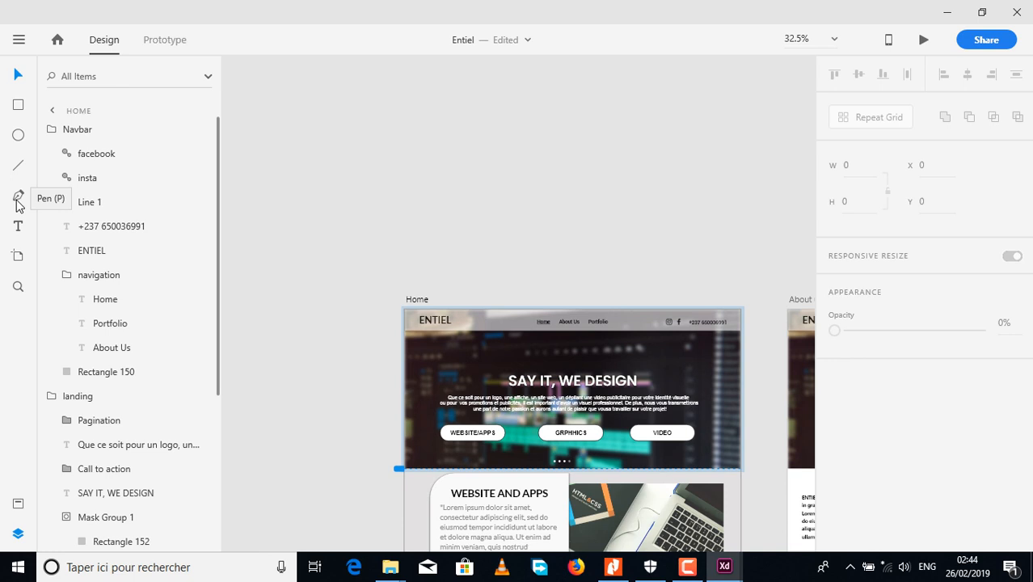
Draw a closed four-point path with the Pen tool on the empty canvas above the Home artboard, and remove it.
left_click(17, 198)
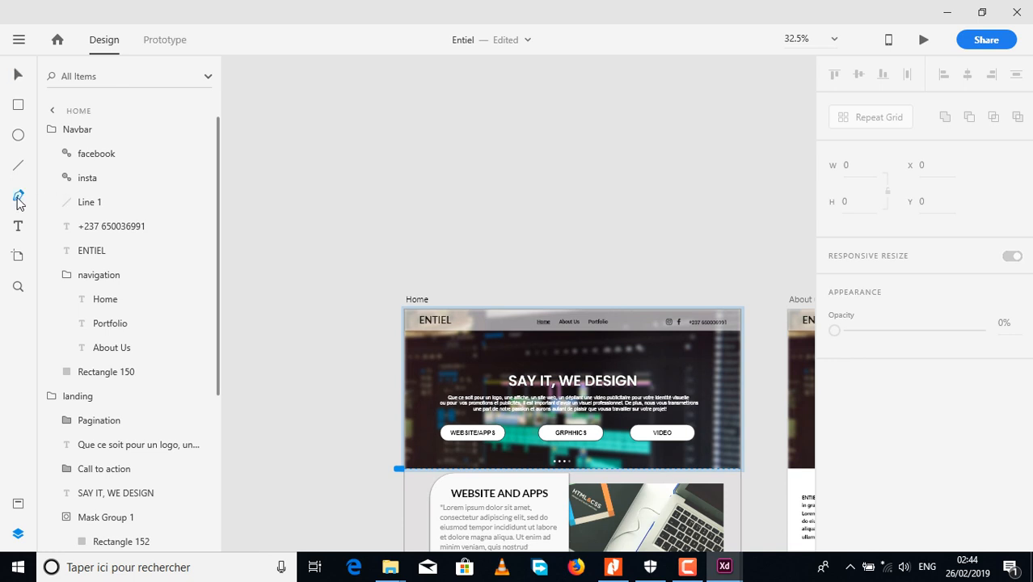
left_click(363, 164)
left_click(454, 203)
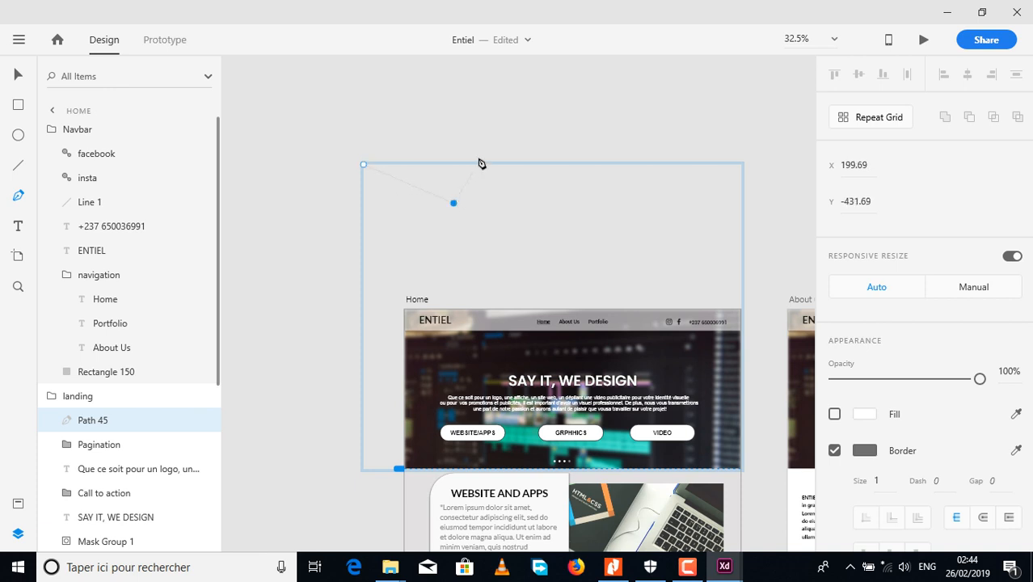
left_click(484, 136)
left_click(413, 140)
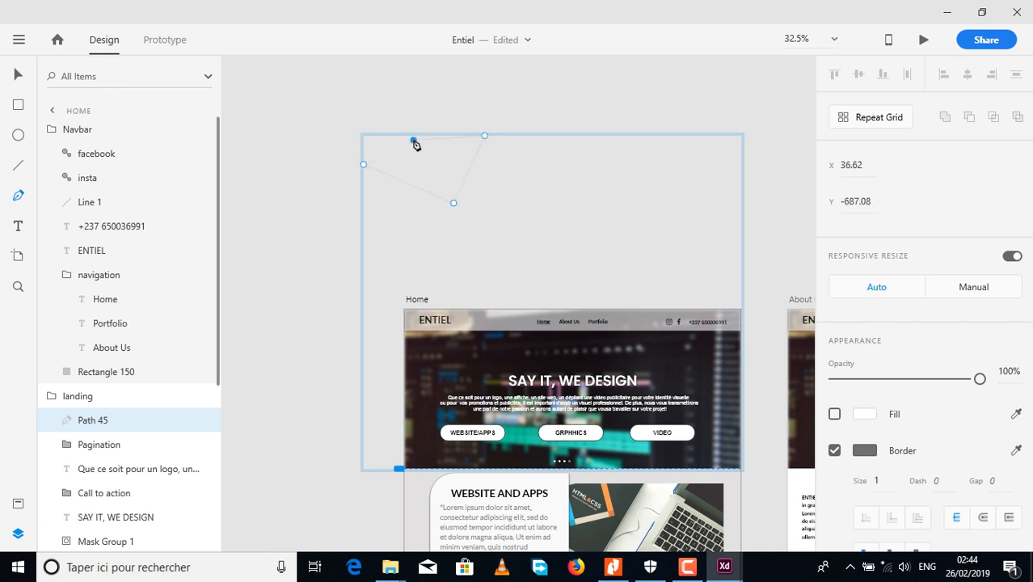
left_click(363, 164)
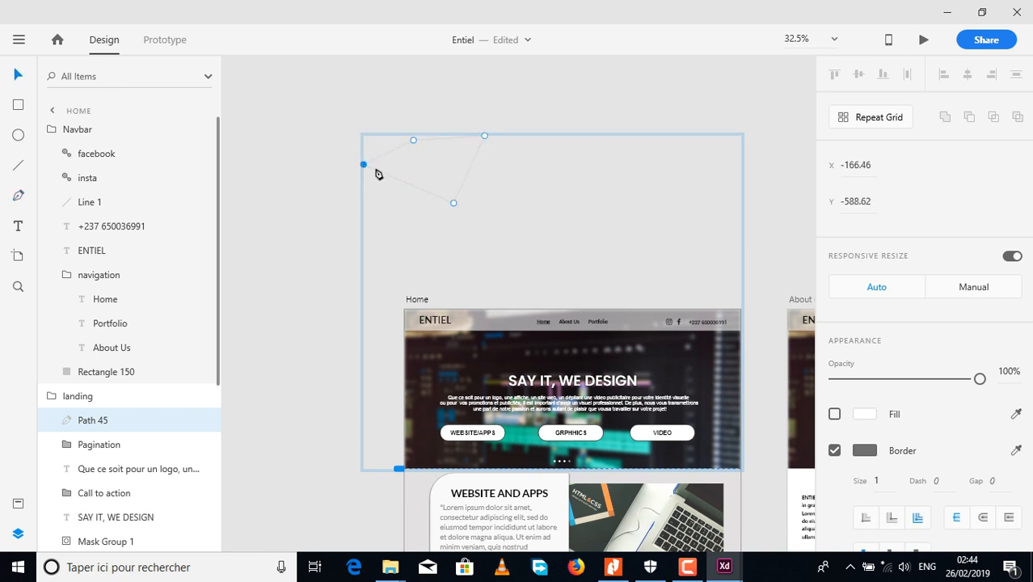
left_click(414, 186)
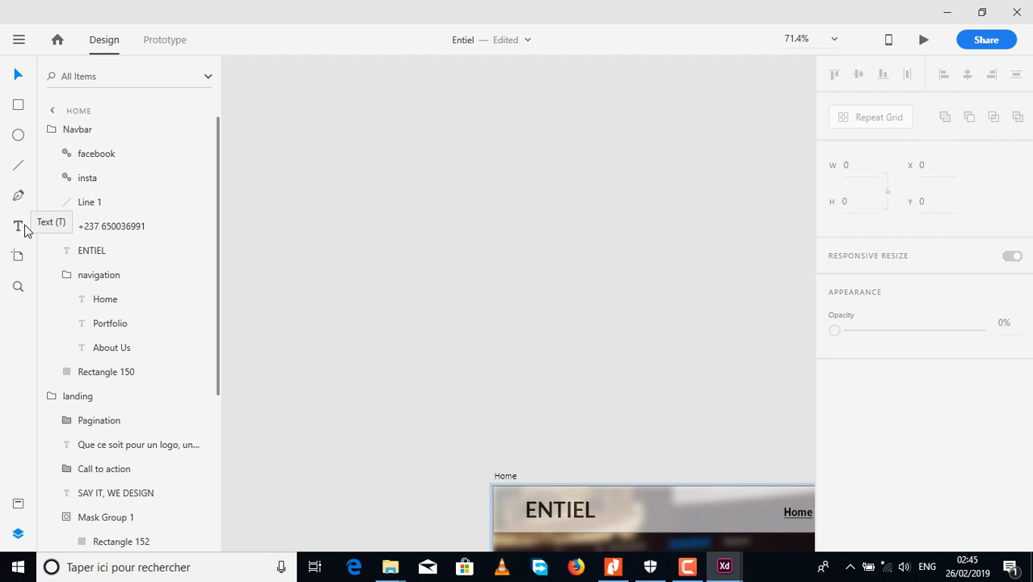
Add the sample text "bfxffbvfbbfxbvc" on the empty pasteboard above the Home artboard, and delete it.
left_click(388, 212)
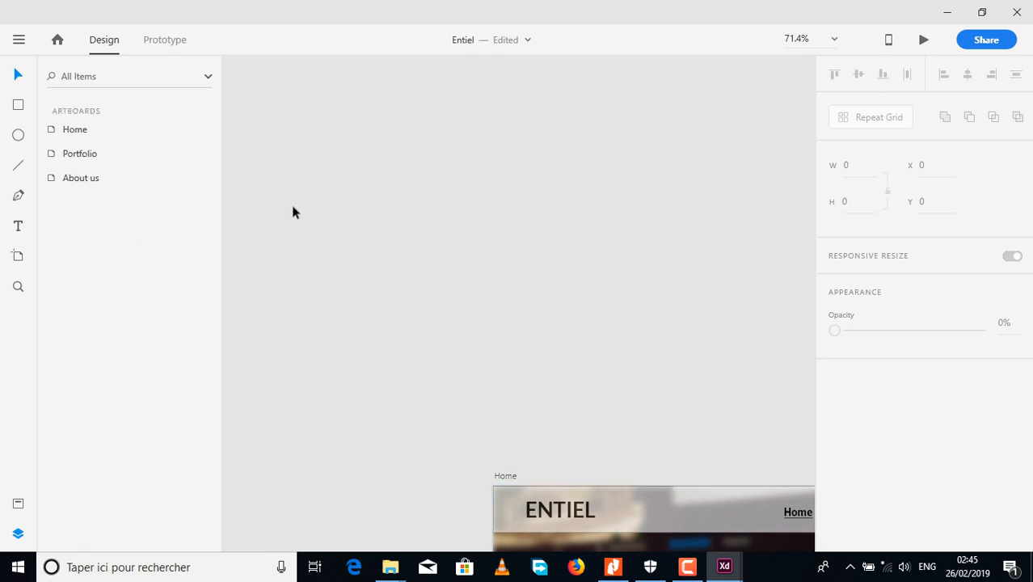
left_click(18, 227)
left_click(268, 220)
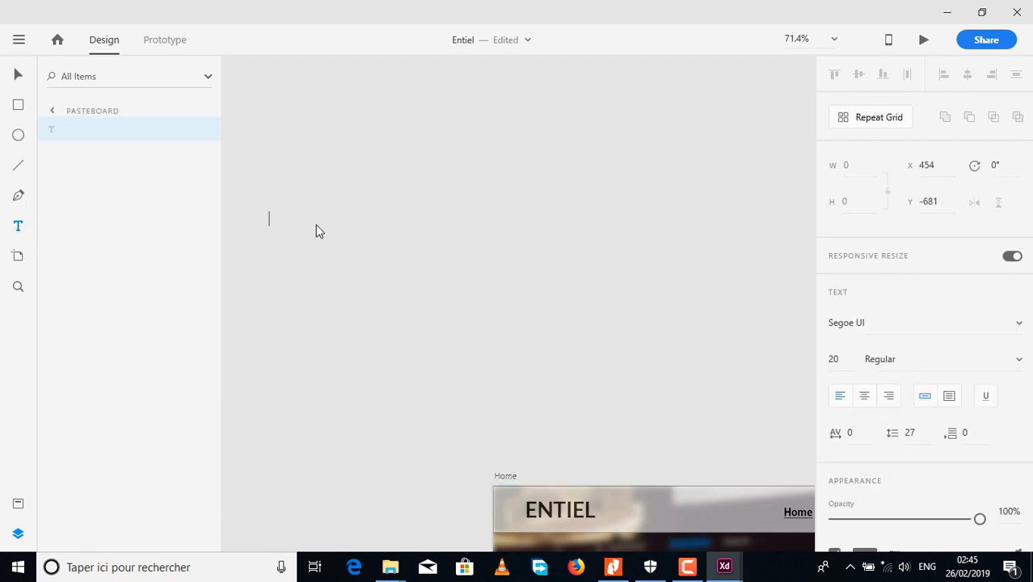
type("bfxffbvfbbfxbvc")
left_click_drag(343, 219, 252, 229)
key("BackSpace")
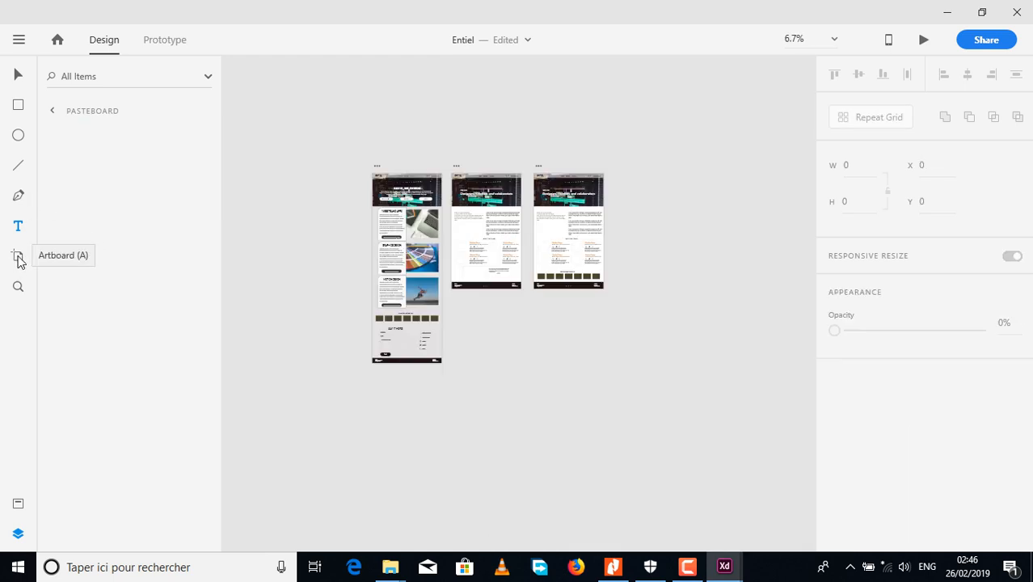
Draw a blank artboard about 2539 × 3718 beside the Portfolio artboard and another about 1366 × 2628 below the About us artboard.
left_click(18, 257)
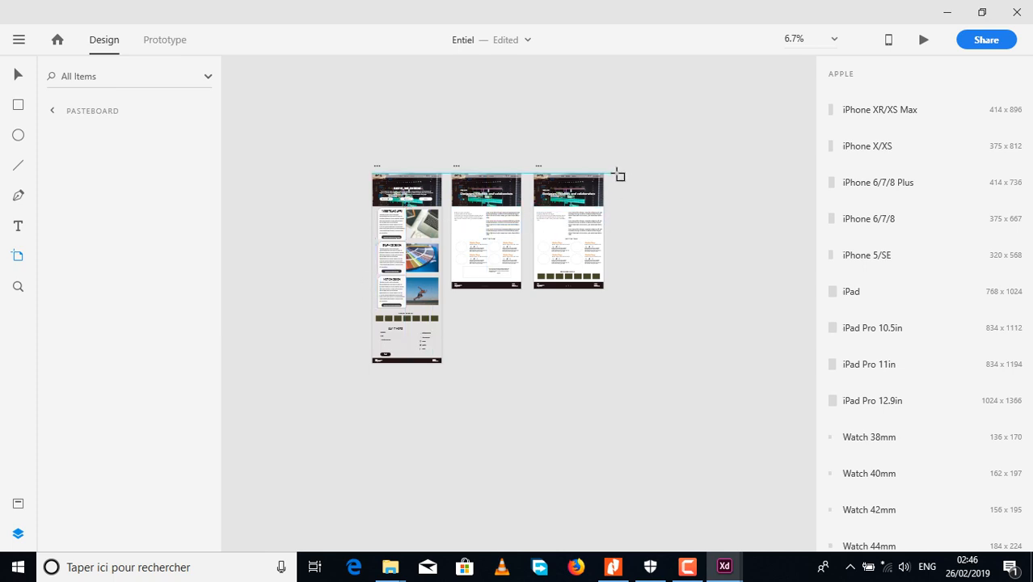
left_click_drag(618, 174, 749, 367)
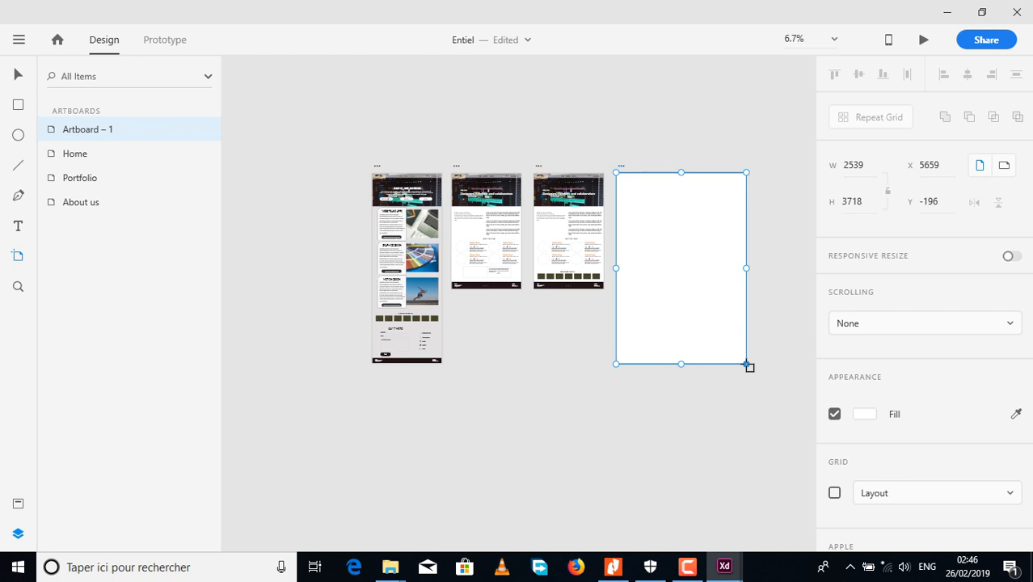
left_click(16, 257)
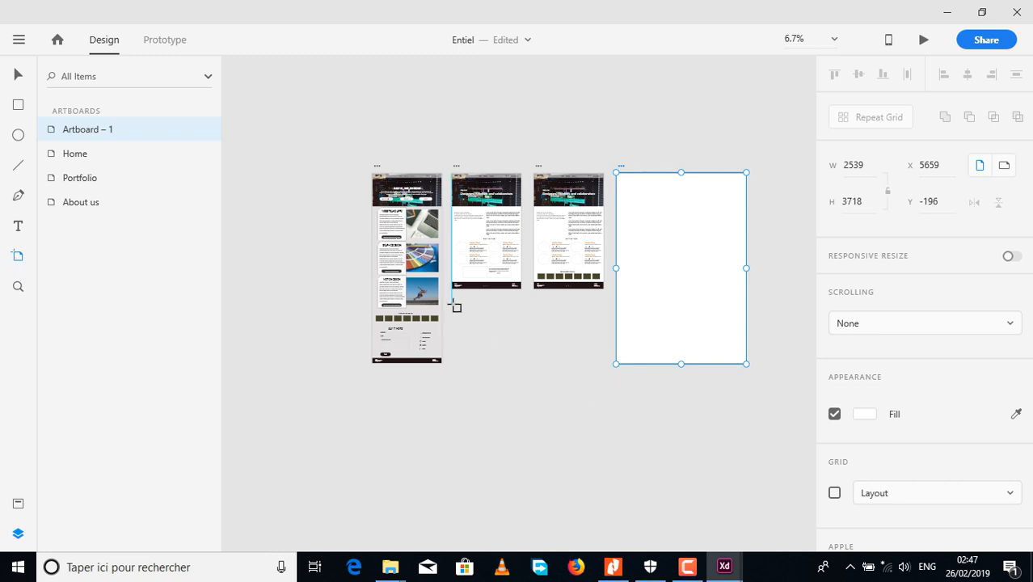
left_click_drag(451, 302, 526, 438)
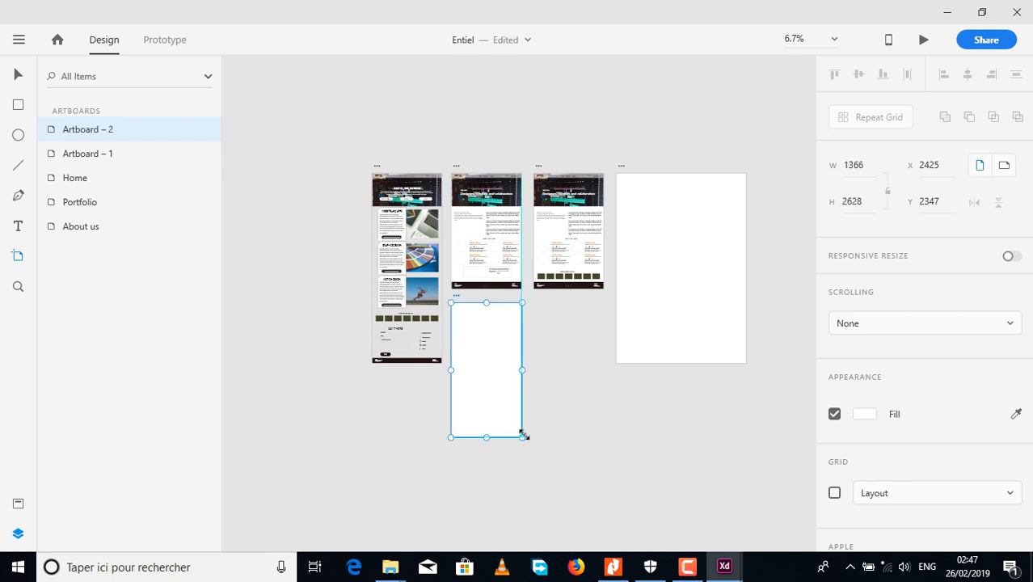
Zoom in on the Home artboard's Graphics Design section with the Zoom tool.
left_click(18, 287)
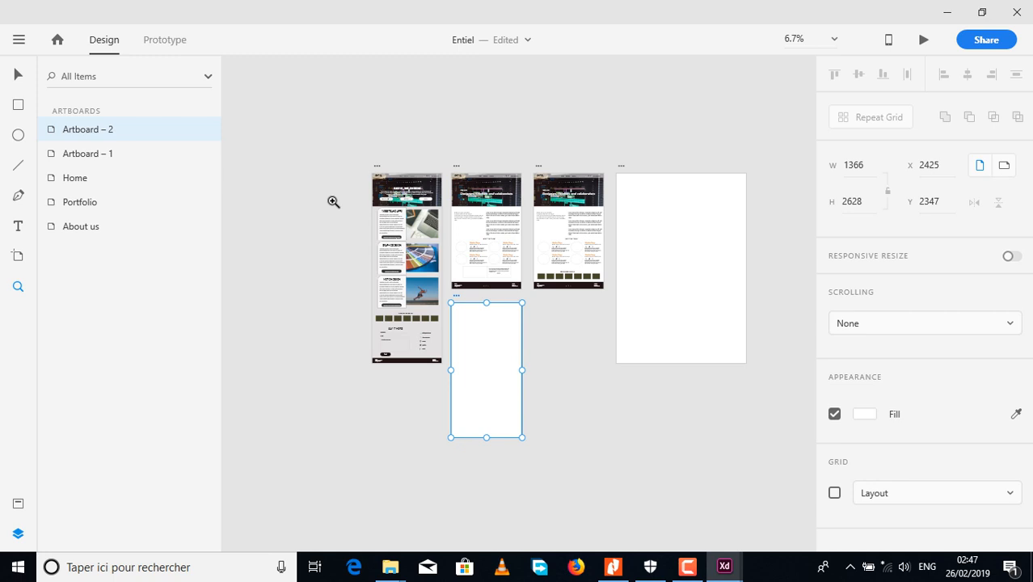
left_click_drag(333, 201, 564, 373)
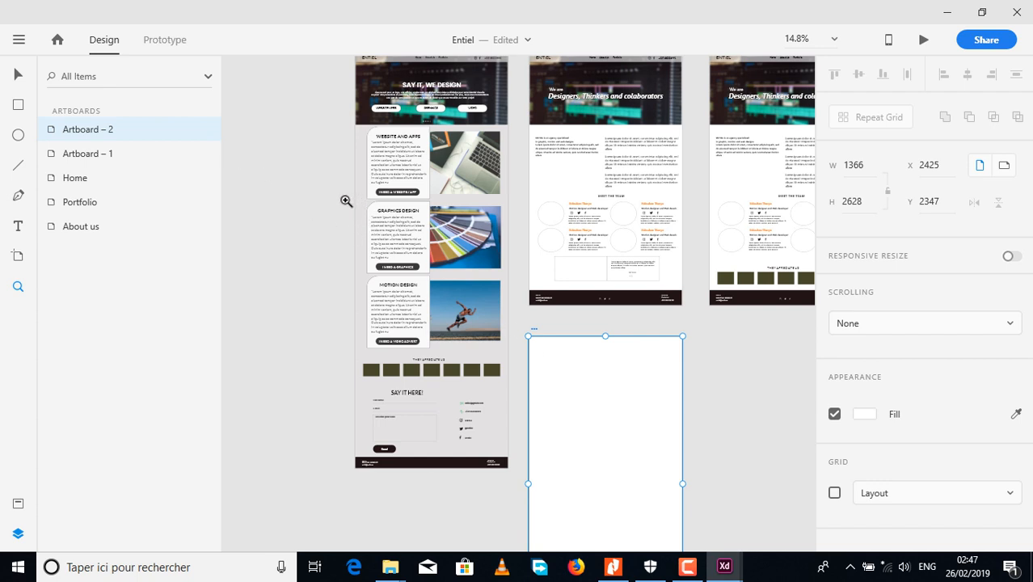
left_click_drag(345, 201, 523, 279)
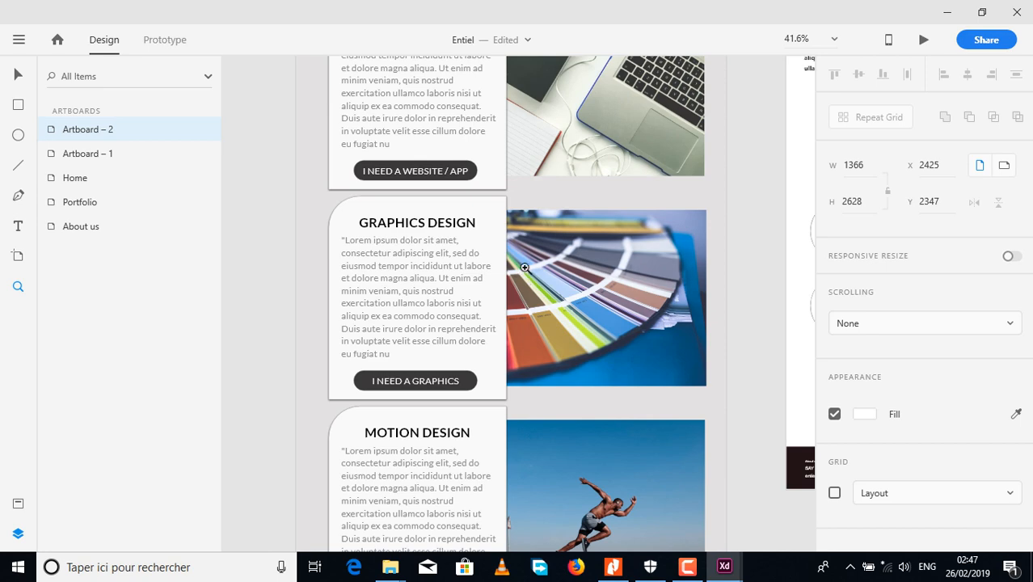
left_click(524, 267)
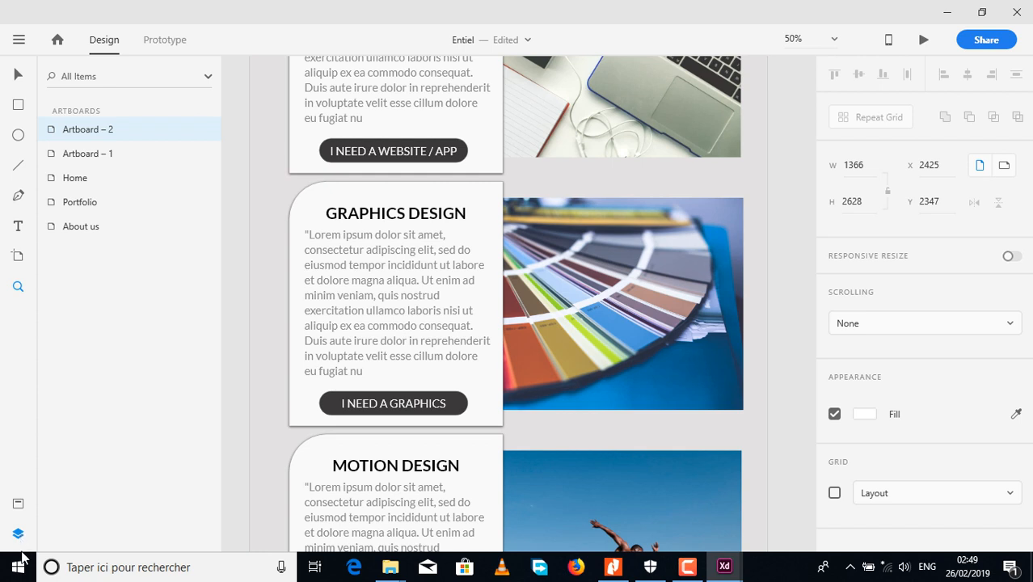
Look over the document's saved colors, character styles and symbols, and return to the artboard layers.
key("ctrl+0")
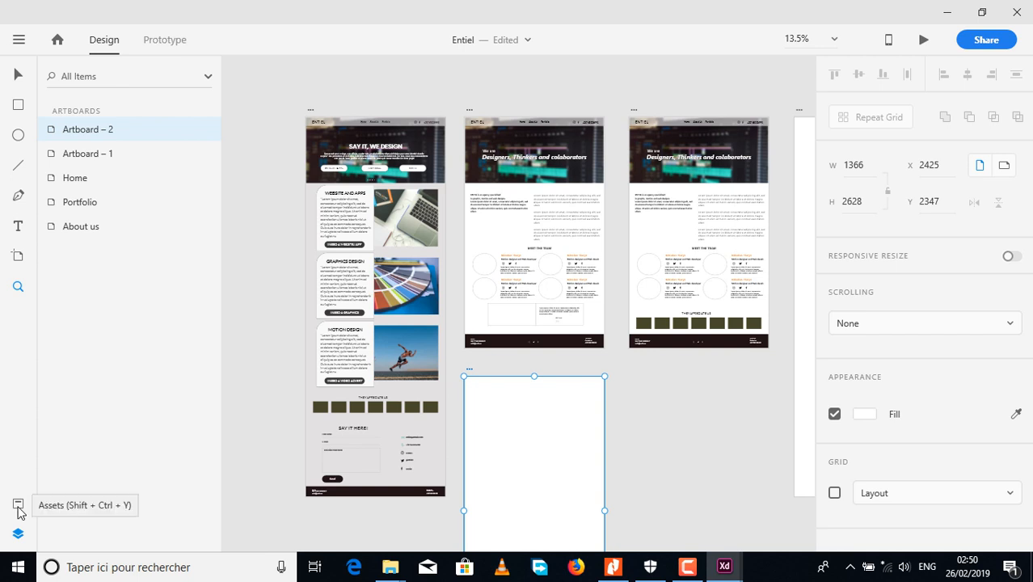
left_click(18, 508)
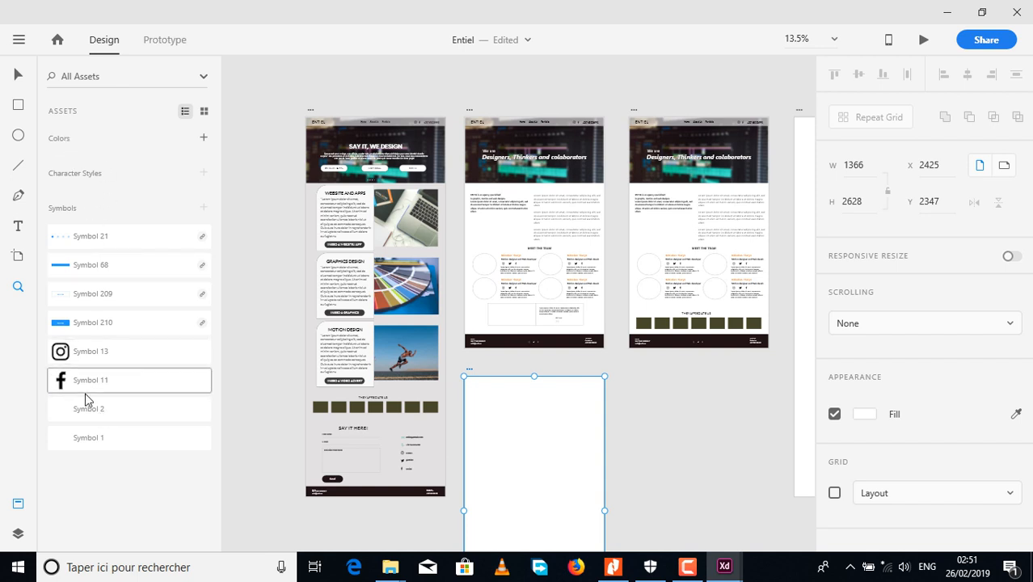
left_click(18, 534)
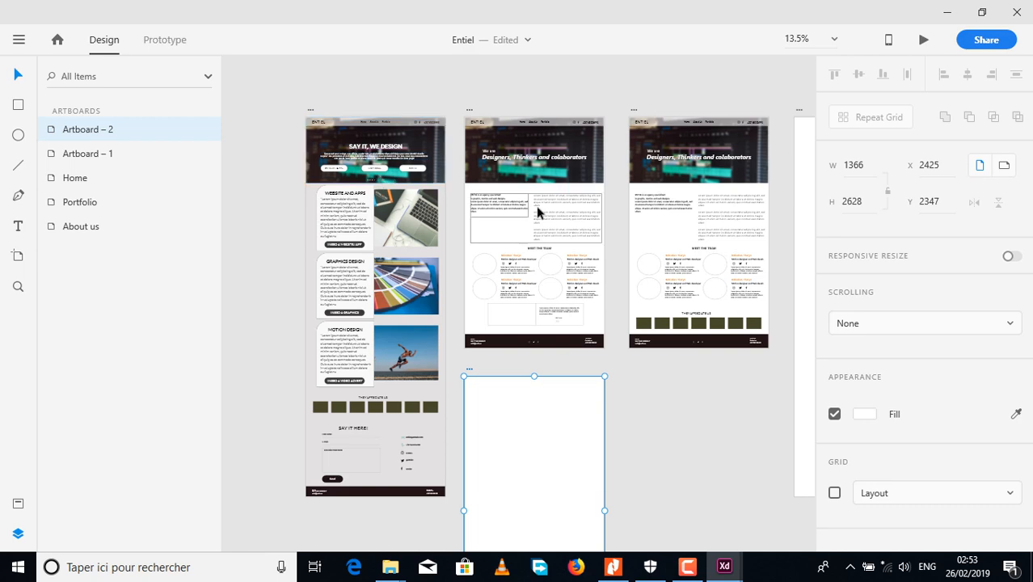
Align the About us artboard's landing group to the vertical middle of the artboard, and back to its top.
left_click(489, 165)
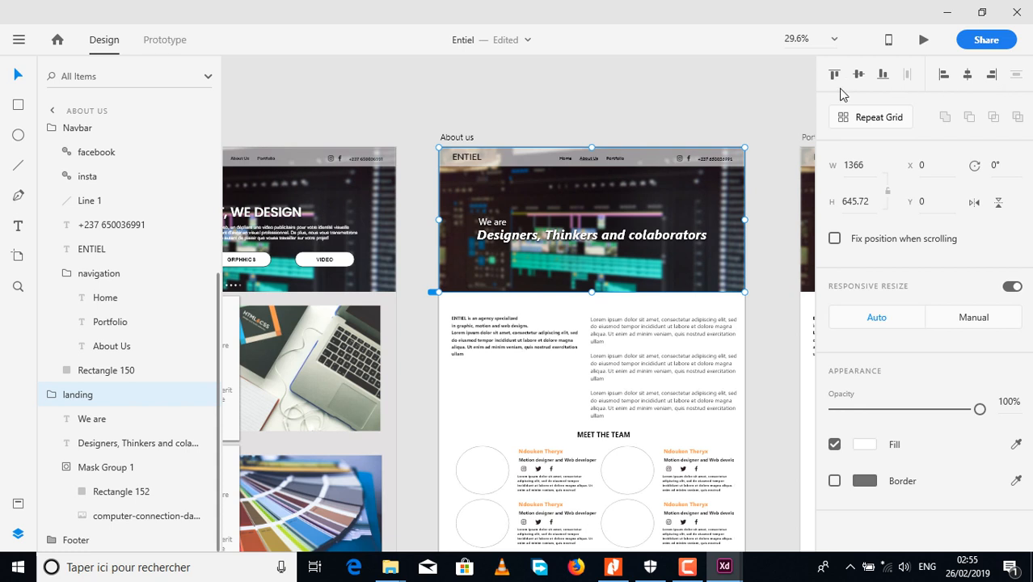
left_click(858, 75)
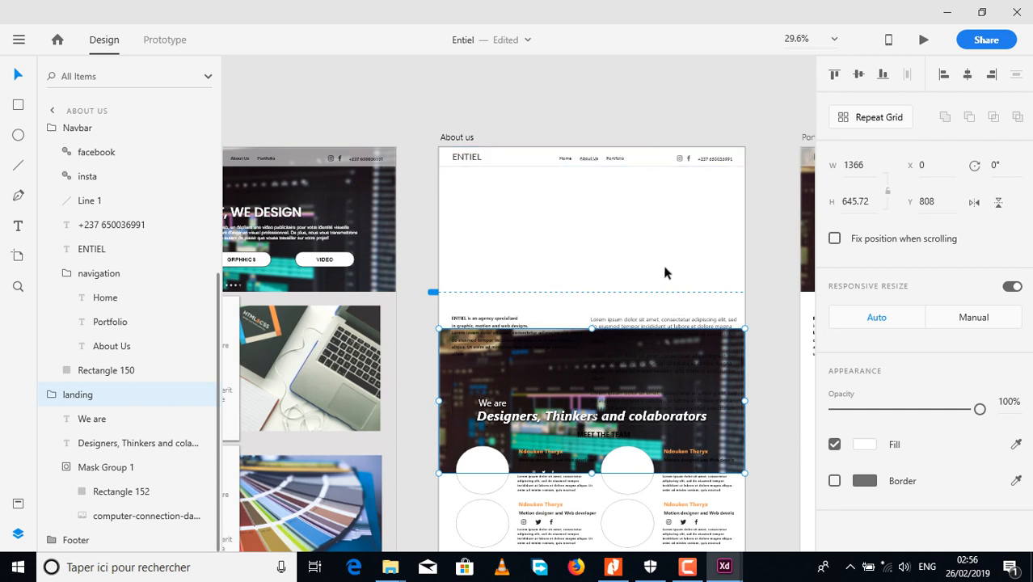
left_click(835, 76)
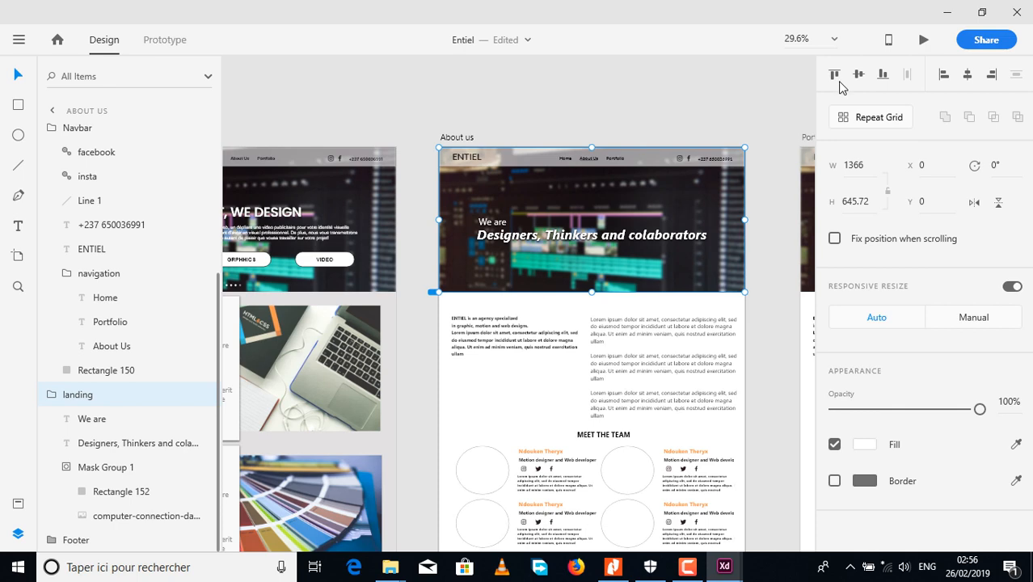
Align the landing group to the bottom of the About us artboard, check its position, and align it back to the top.
left_click(883, 74)
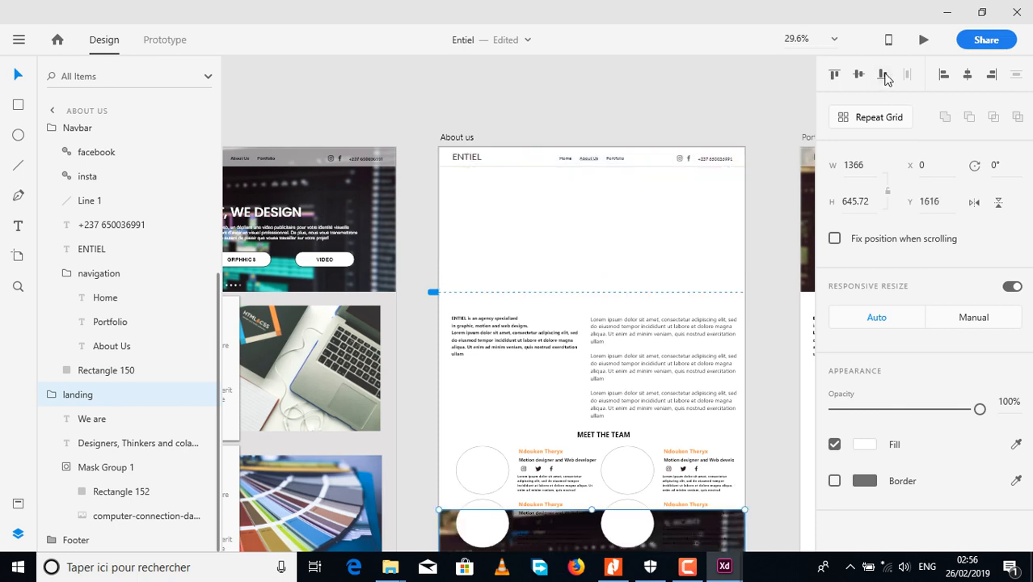
left_click_drag(770, 224, 750, 67)
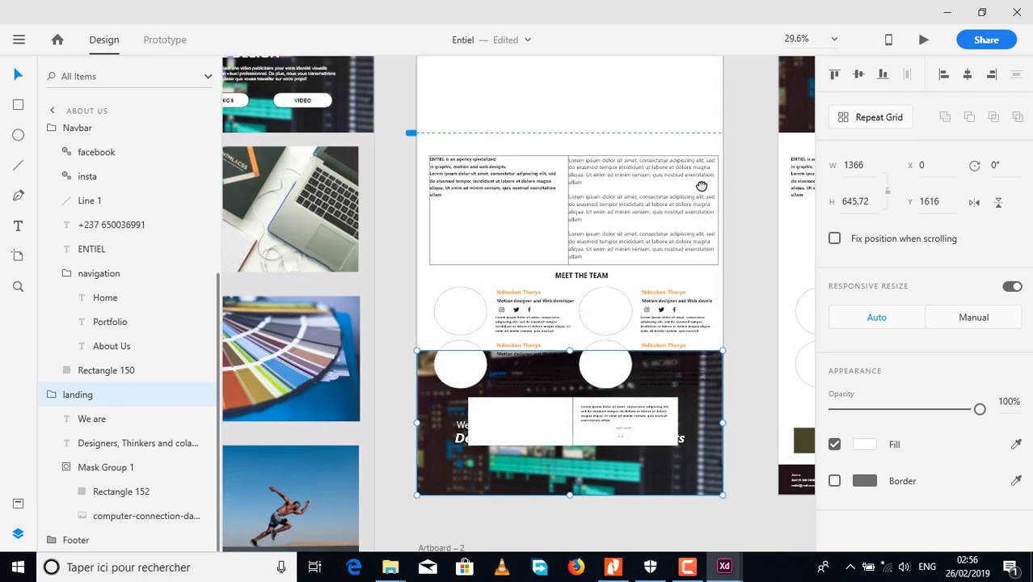
left_click_drag(702, 218, 683, 302)
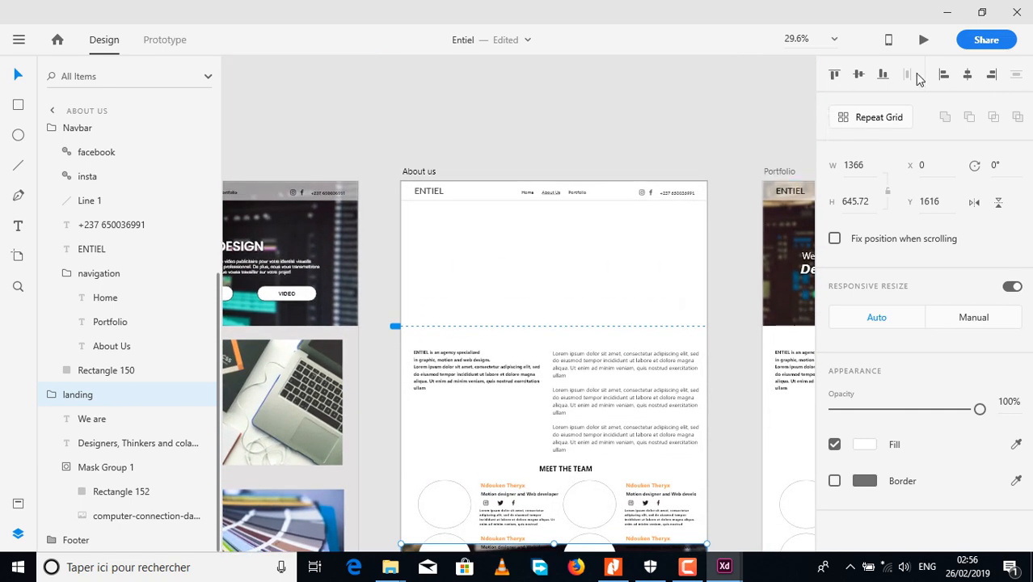
left_click(835, 75)
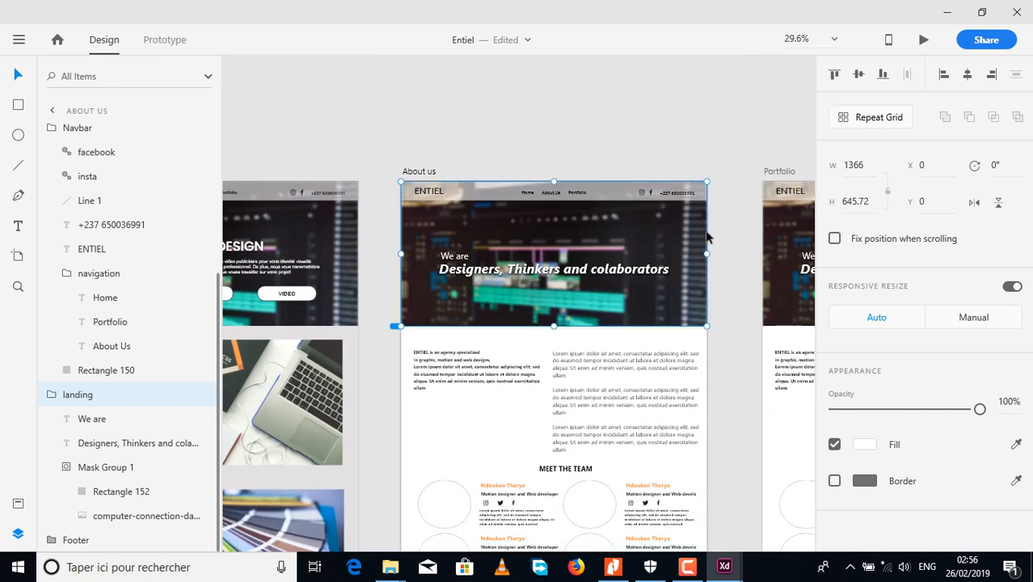
Draw a rectangle about 747 × 159 on the empty pasteboard above the About us artboard.
left_click_drag(650, 265, 668, 208)
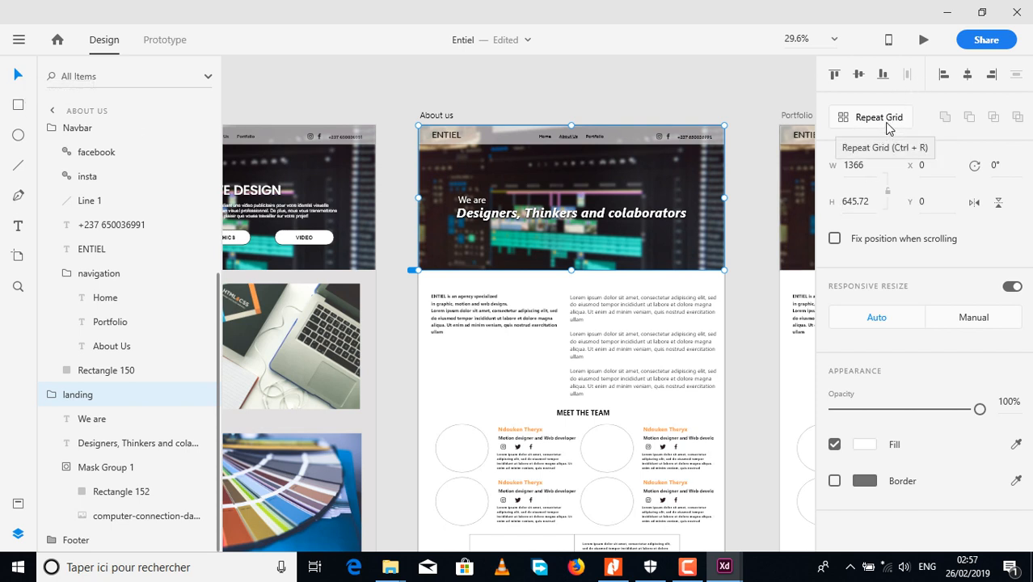
scroll(404, 161, "up", 3)
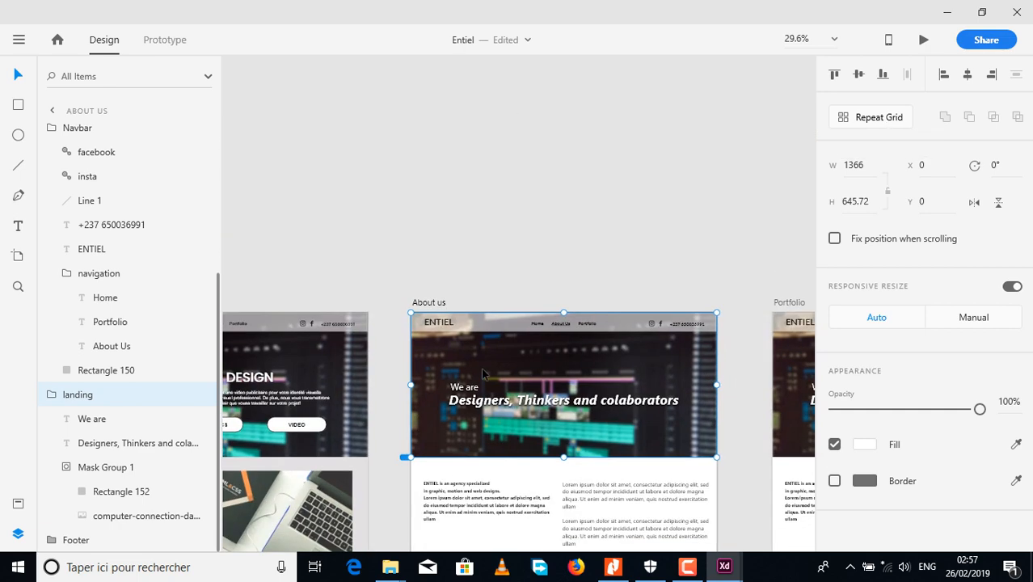
left_click(18, 106)
left_click_drag(417, 148, 584, 185)
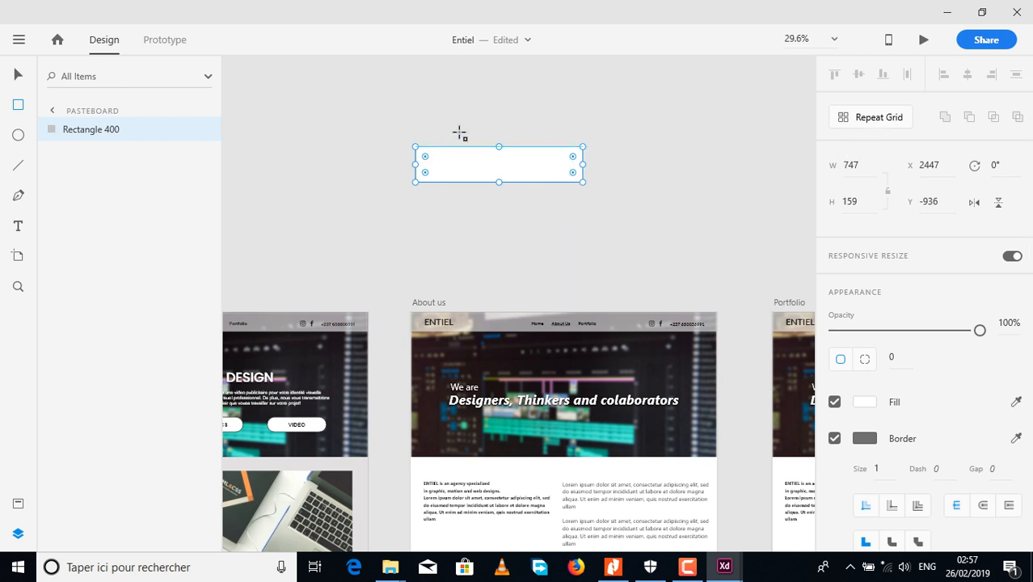
Turn the rectangle into a repeat grid of four rows and two columns, about 1531 × 710 overall.
left_click(879, 121)
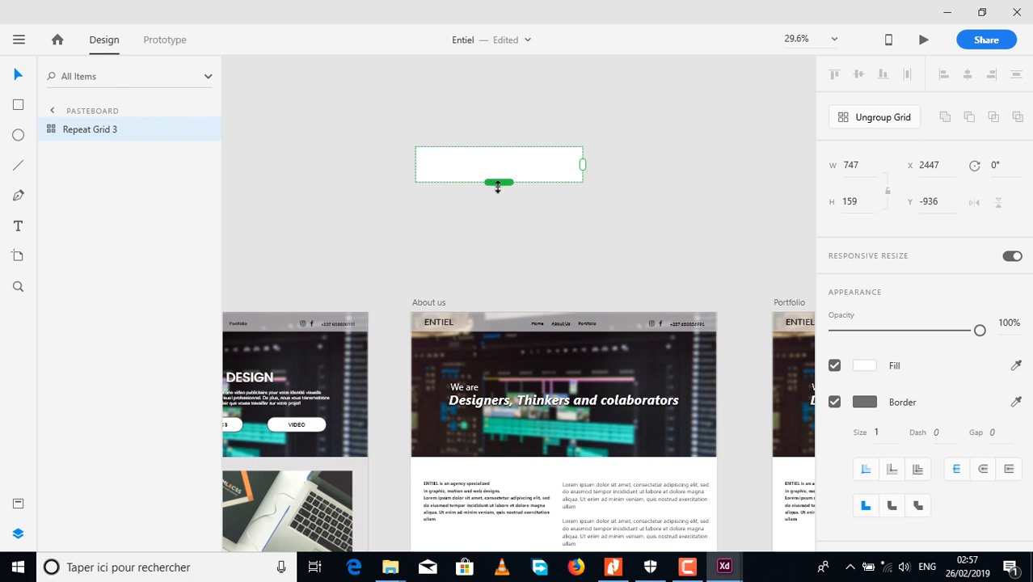
left_click_drag(496, 183, 494, 306)
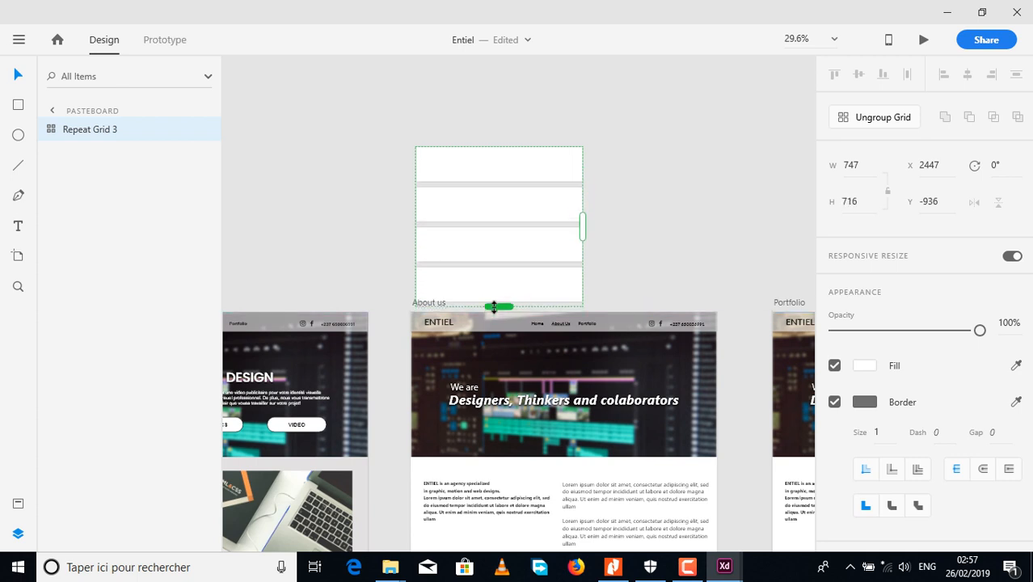
left_click_drag(582, 225, 759, 220)
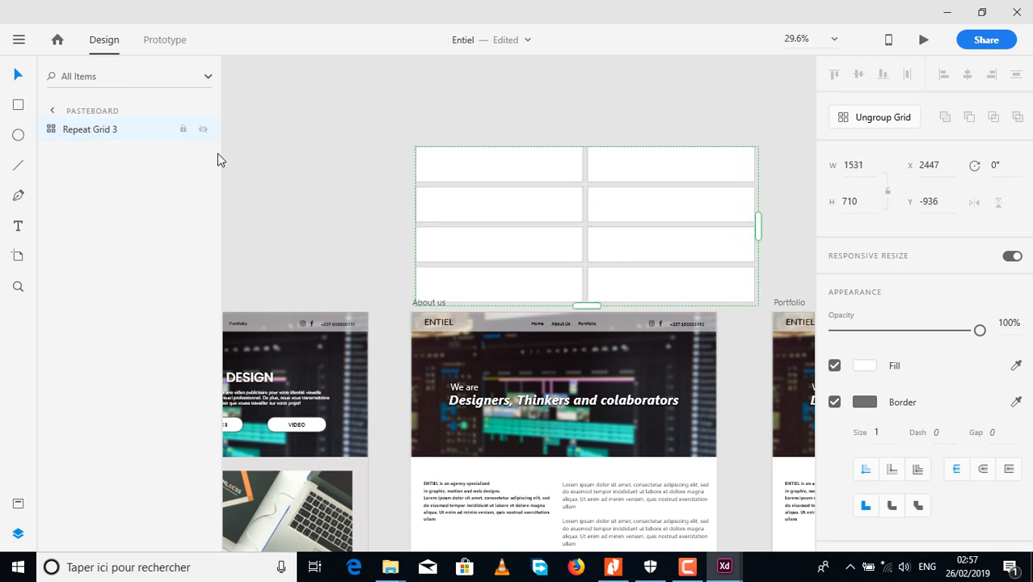
Move the repeat grid up clear of the About us artboard, to X 2393 and Y -1146.
left_click(772, 226)
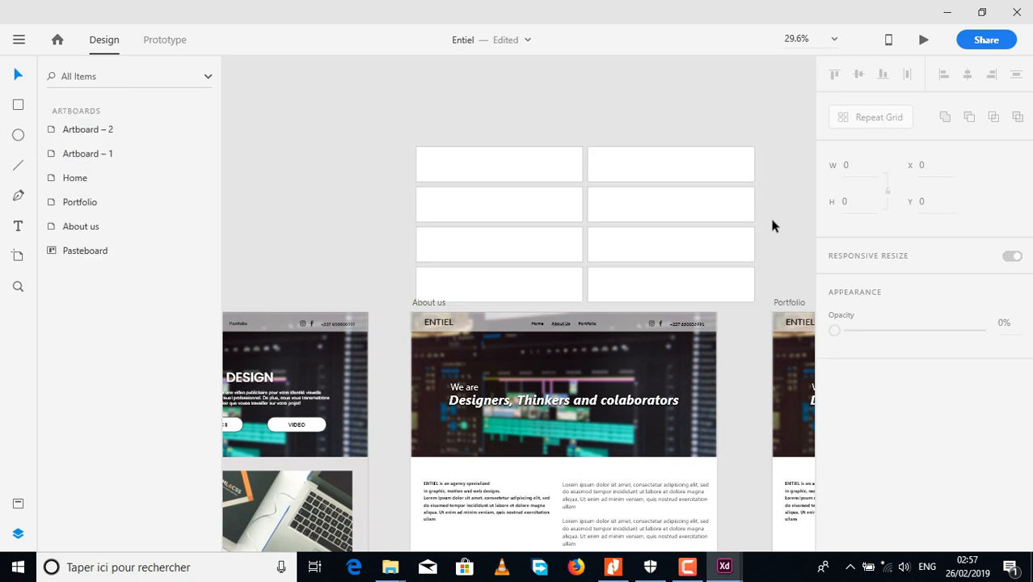
left_click(607, 282)
left_click_drag(609, 287, 598, 238)
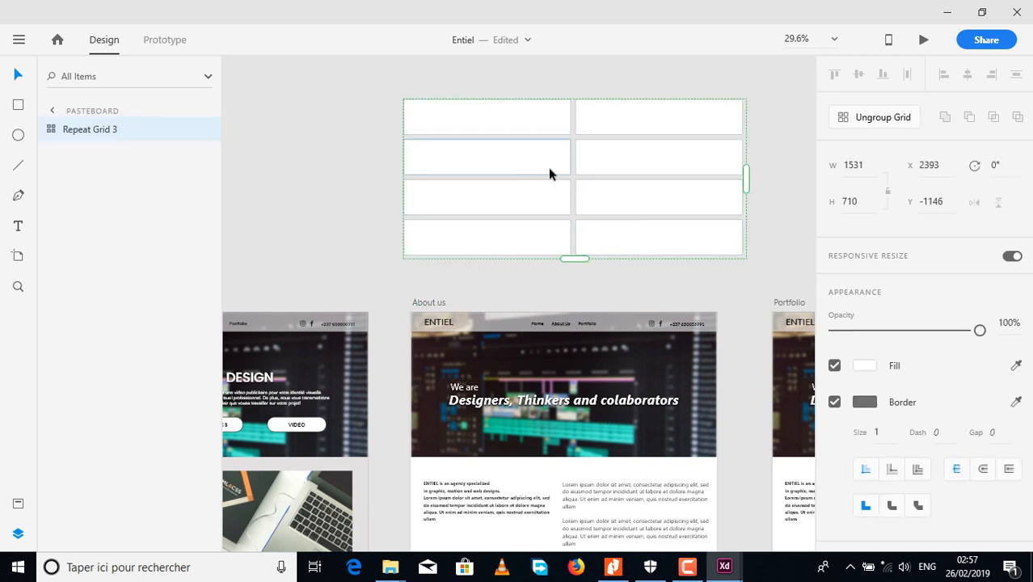
Widen the gap between the repeat grid's two columns until the grid is about 1646 wide.
left_click_drag(573, 184, 599, 185)
scroll(593, 245, "right", 2)
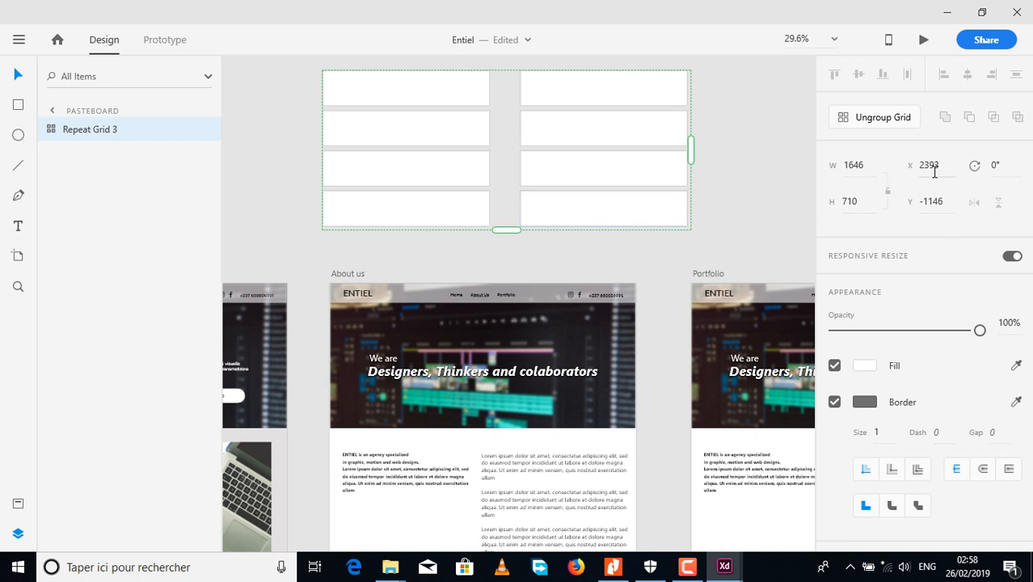
left_click_drag(487, 190, 539, 242)
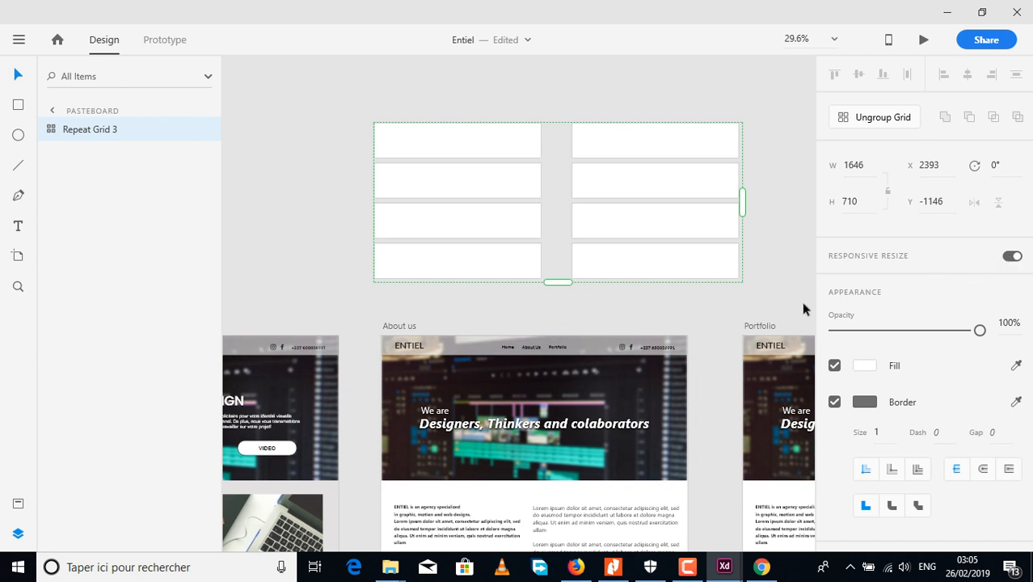
left_click_drag(683, 301, 652, 174)
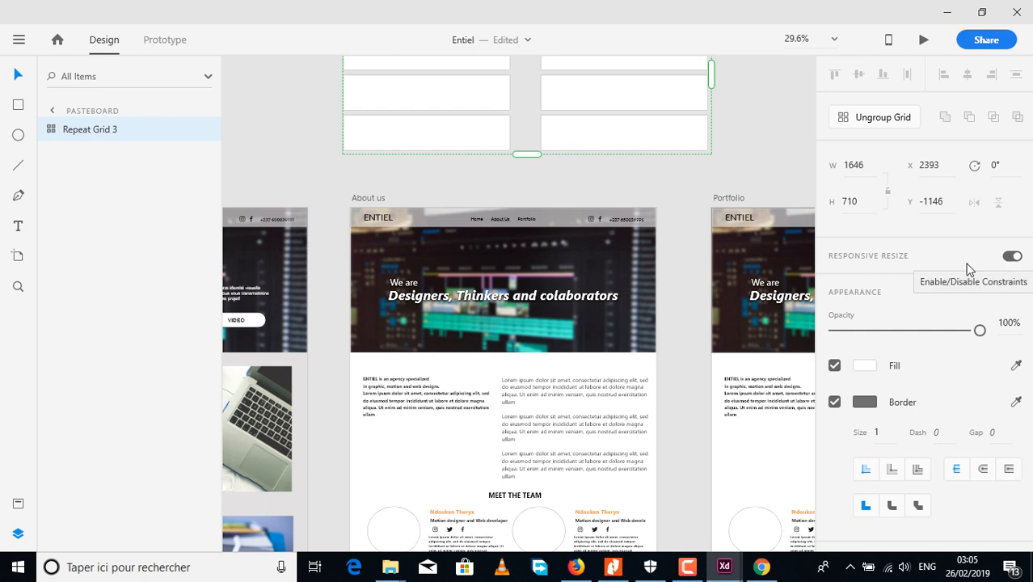
Try narrowing the Home artboard to about 667 wide with Responsive Resize off, and undo the resize.
scroll(486, 391, "left", 5)
scroll(486, 391, "down", 2)
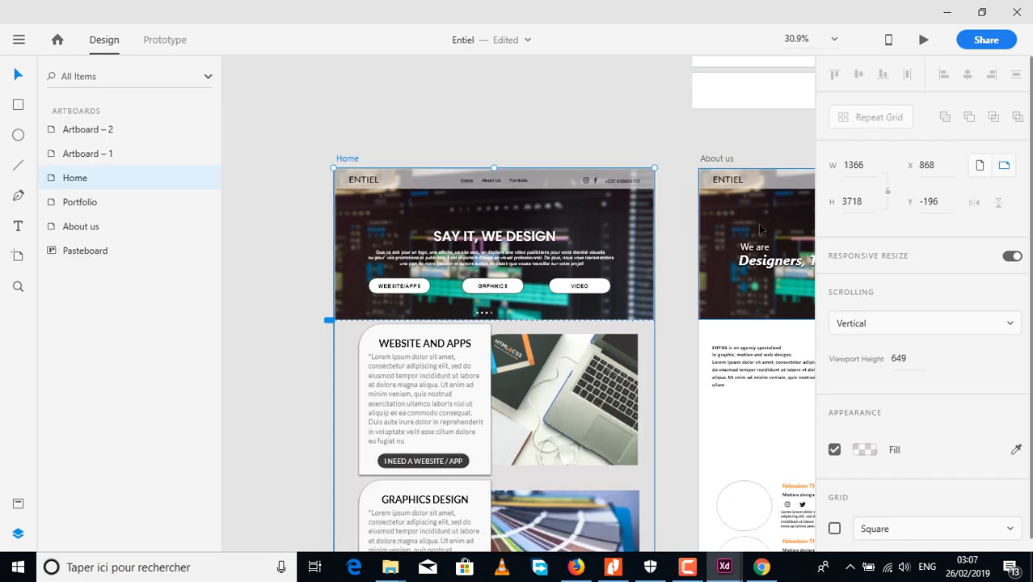
scroll(758, 224, "down", 2)
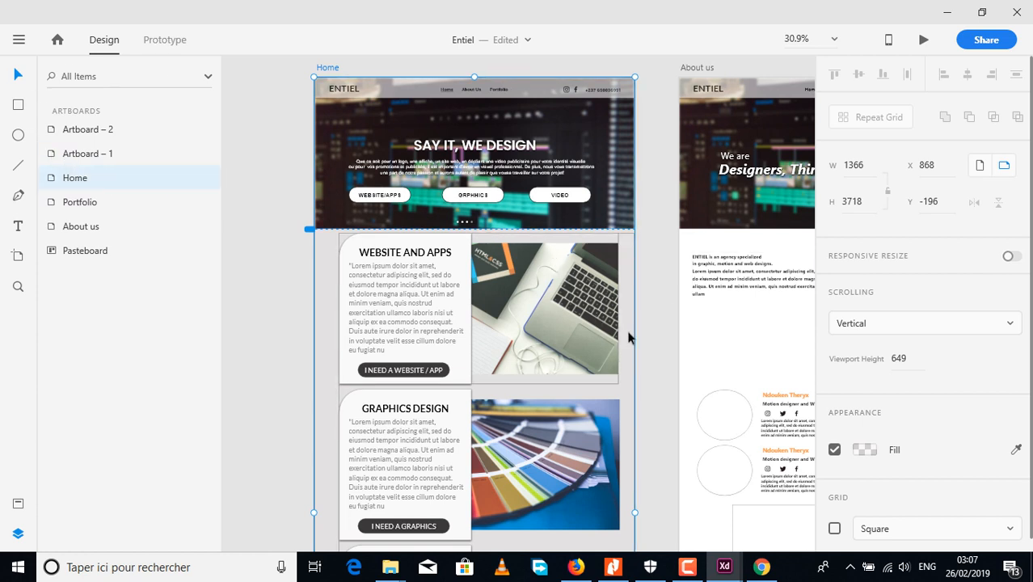
scroll(635, 341, "down", 3)
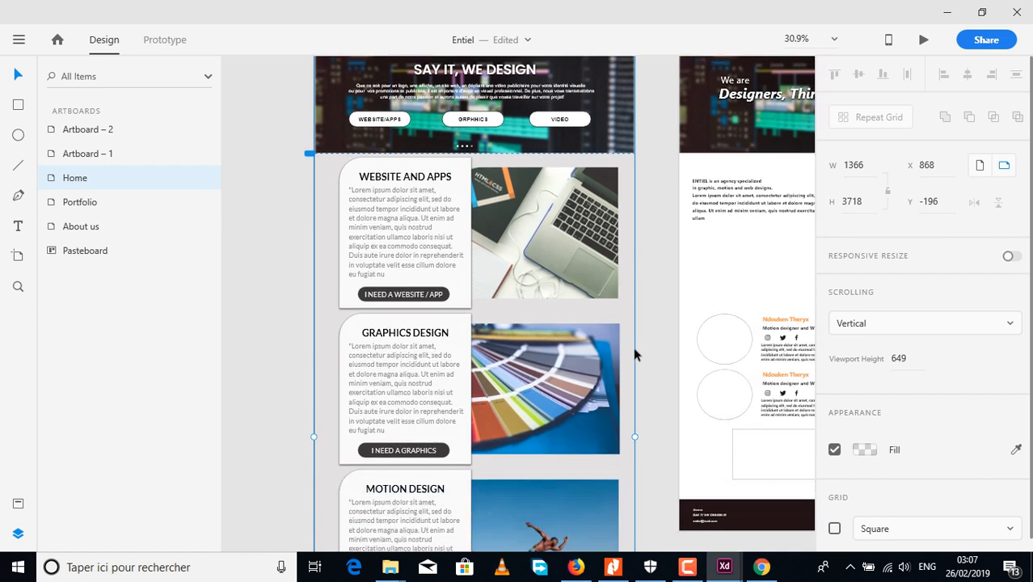
left_click_drag(634, 420, 470, 415)
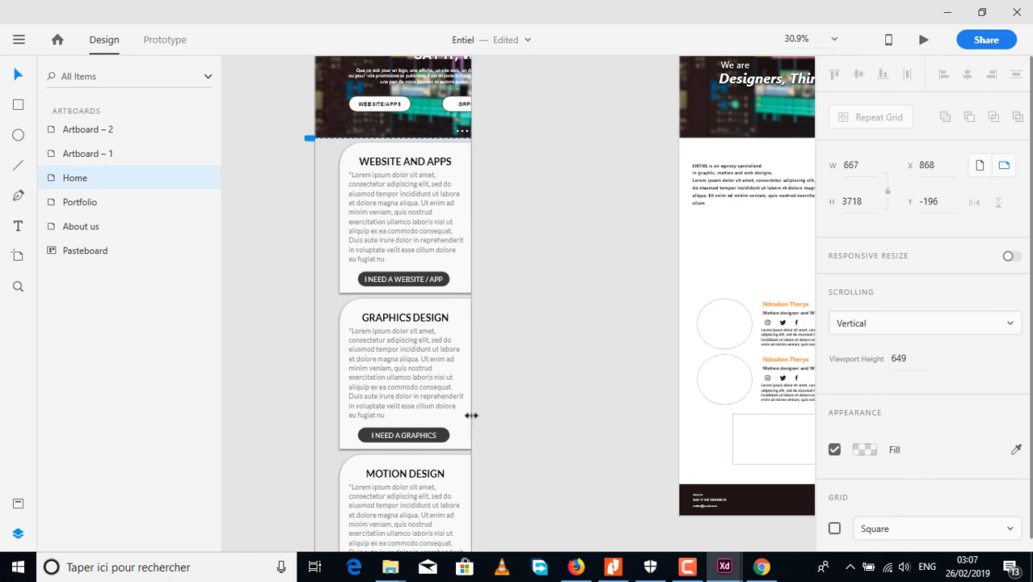
scroll(437, 375, "up", 5)
scroll(437, 375, "down", 5)
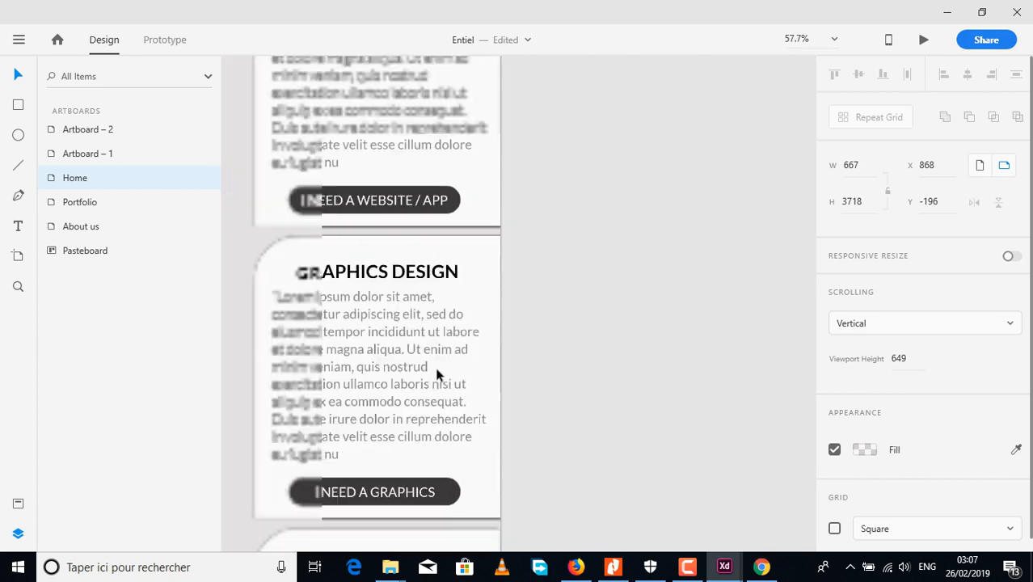
left_click_drag(433, 323, 403, 300)
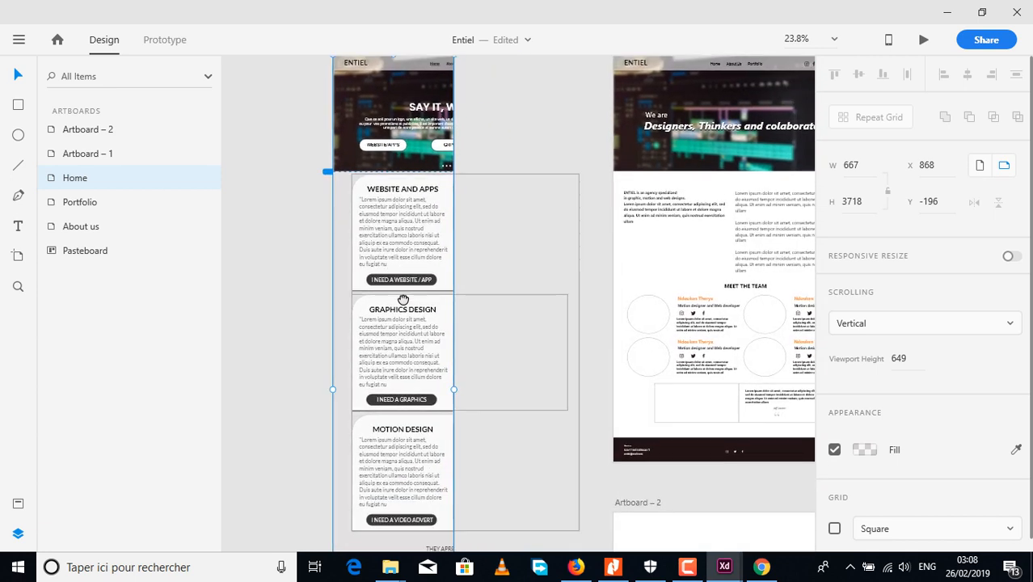
key("ctrl+z")
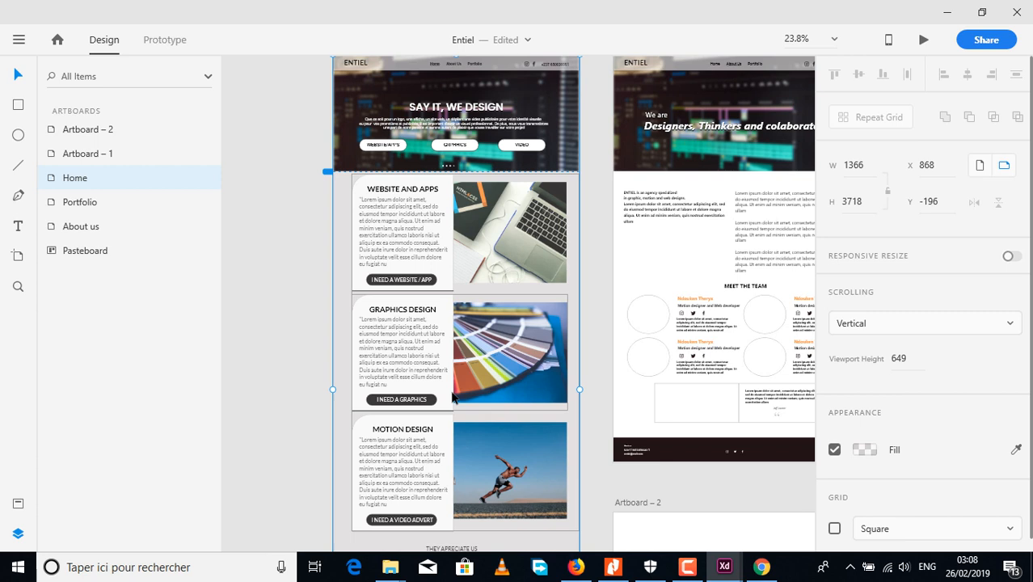
Turn on Responsive Resize for the Home artboard and narrow it to about 1111 wide.
left_click(1012, 255)
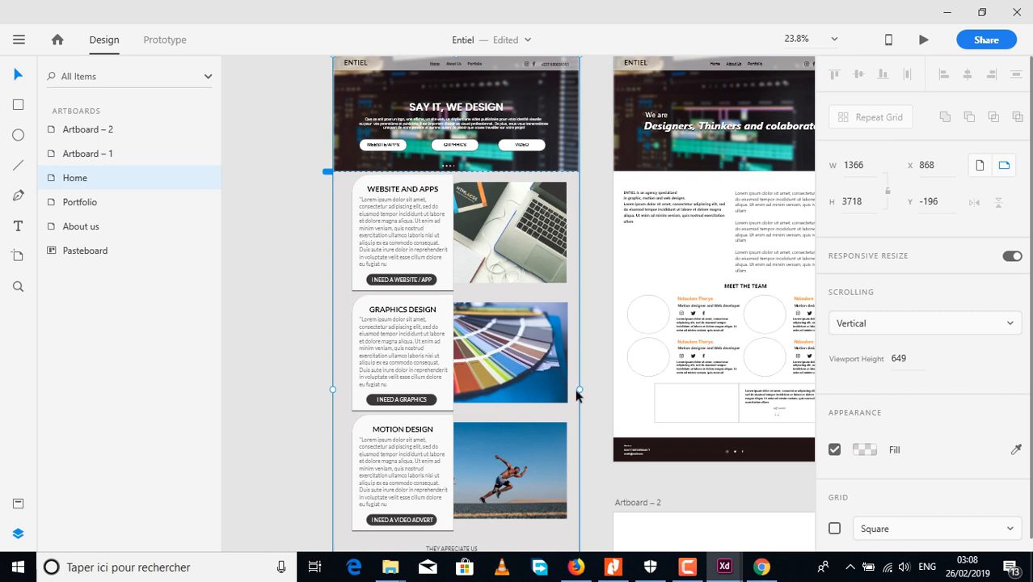
left_click_drag(580, 388, 533, 393)
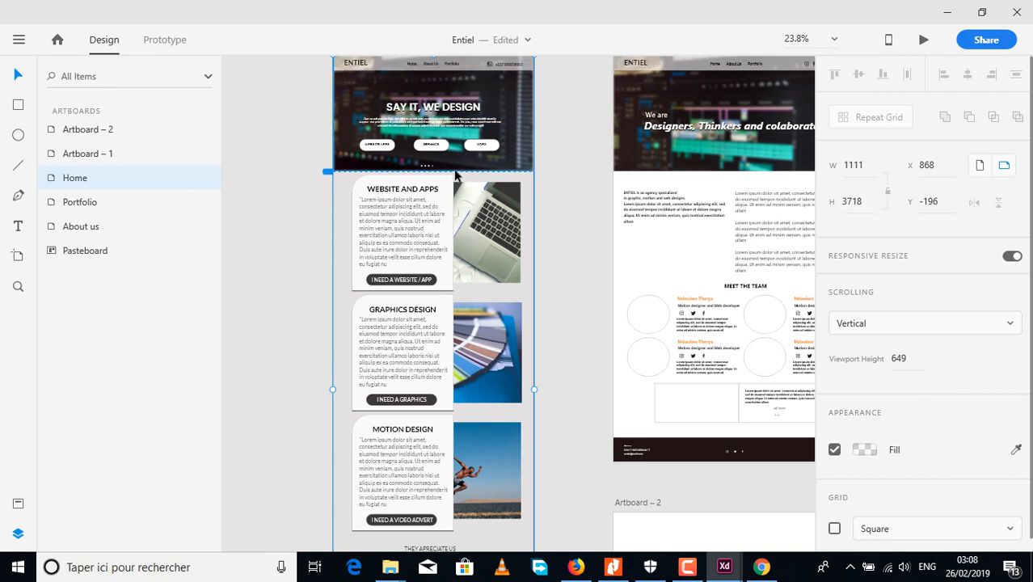
Examine how the Home artboard's service cards, client logos, contact form and footer adapt to the narrower width.
left_click_drag(463, 269, 454, 101)
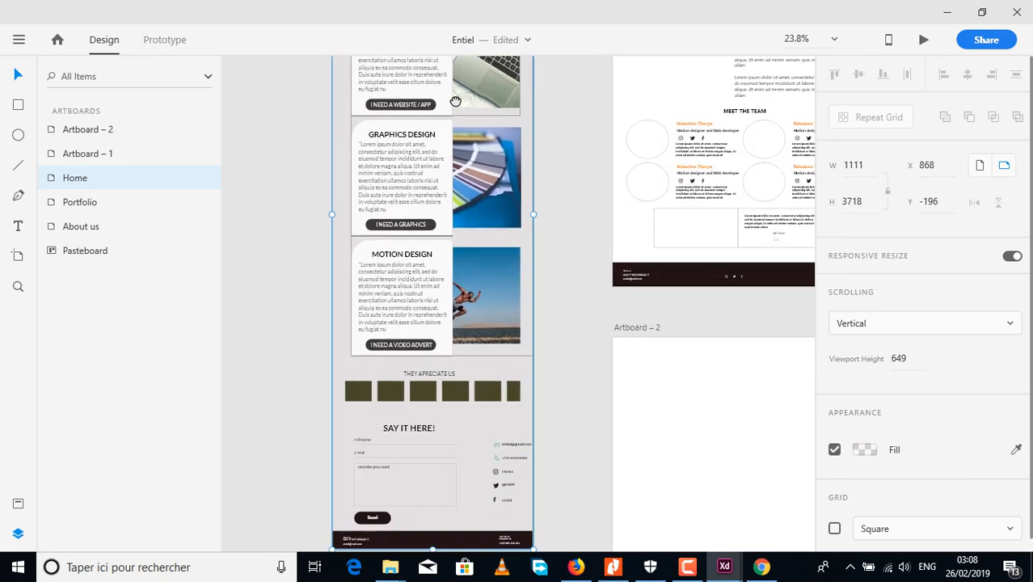
left_click_drag(445, 357, 452, 236)
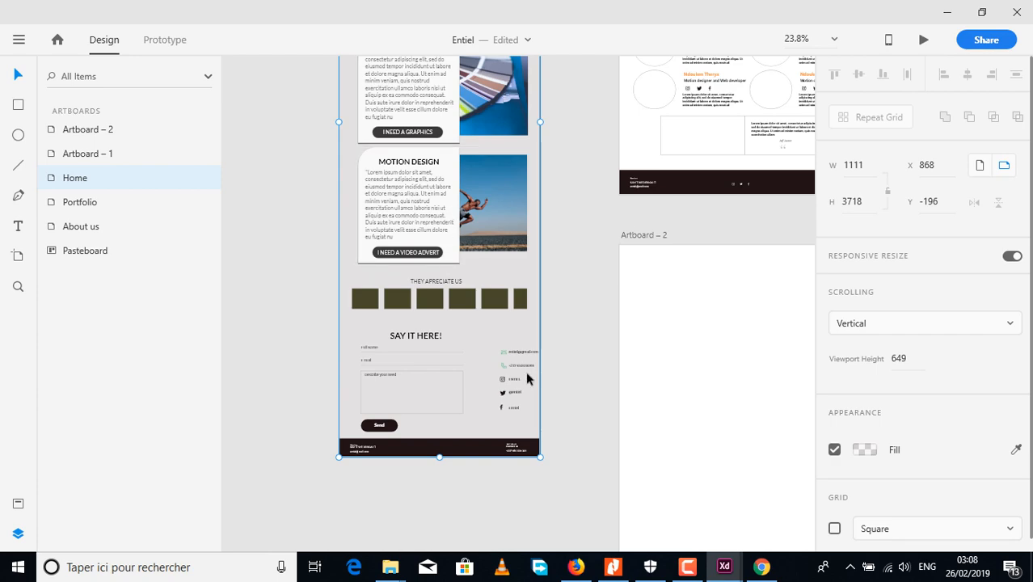
scroll(525, 372, "up", 4)
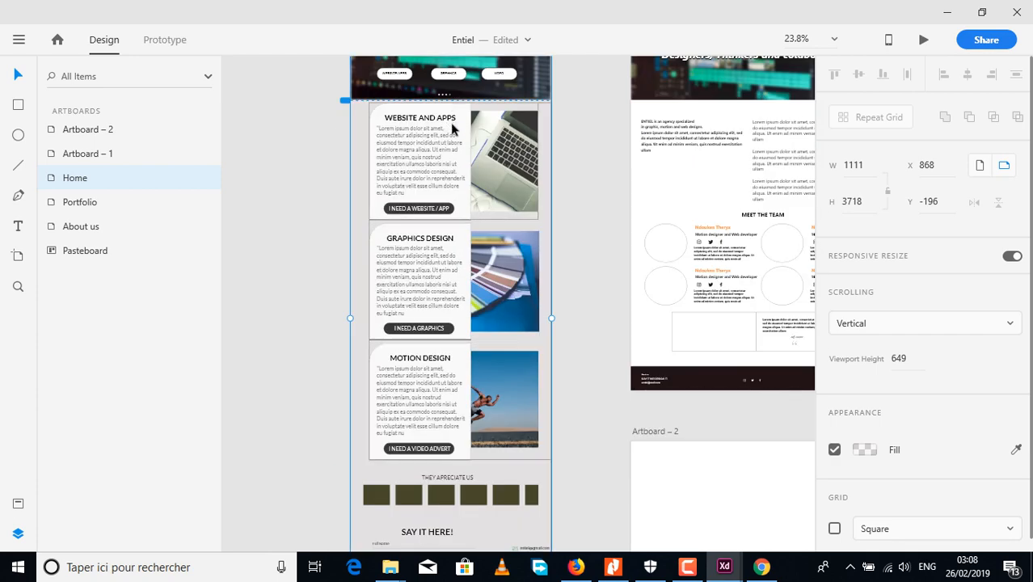
left_click_drag(452, 132, 425, 283)
left_click_drag(380, 378, 391, 211)
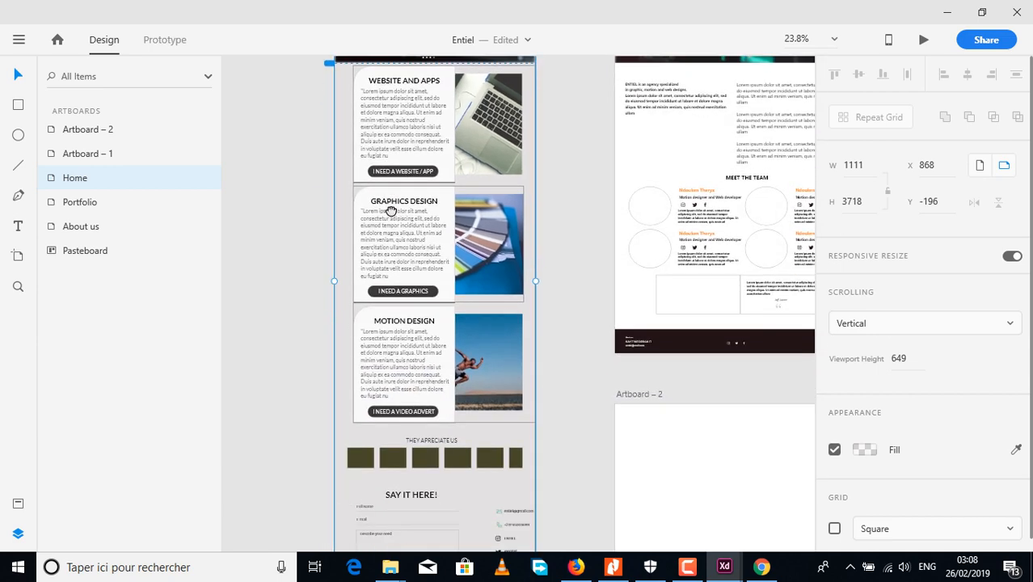
left_click_drag(466, 468, 458, 422)
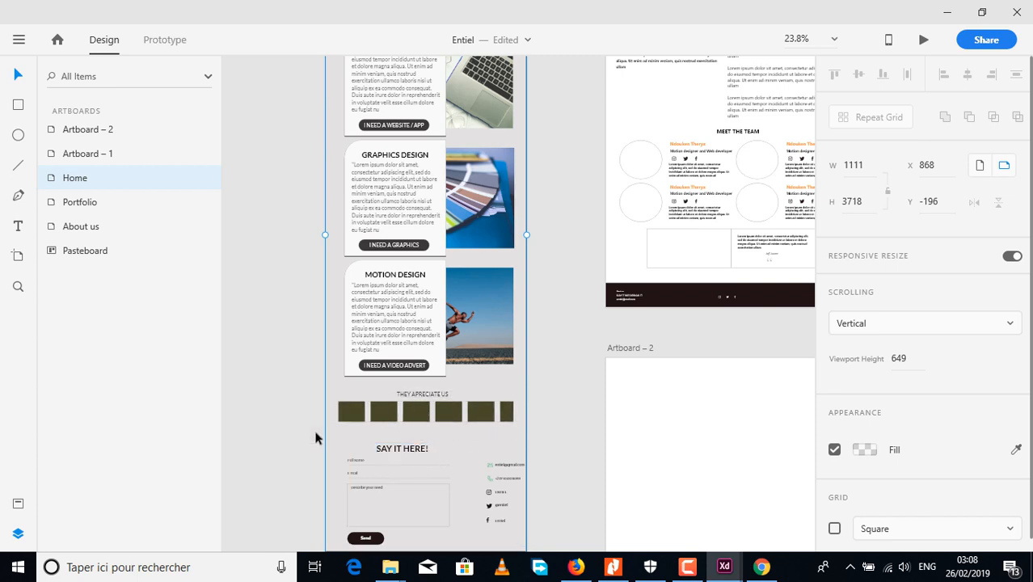
left_click_drag(497, 280, 473, 353)
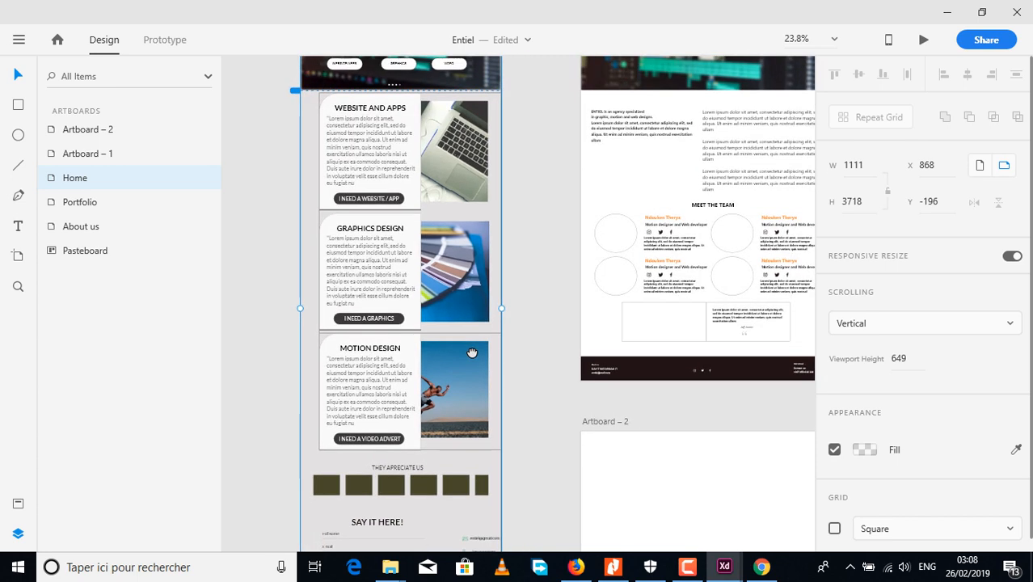
left_click_drag(450, 397, 486, 319)
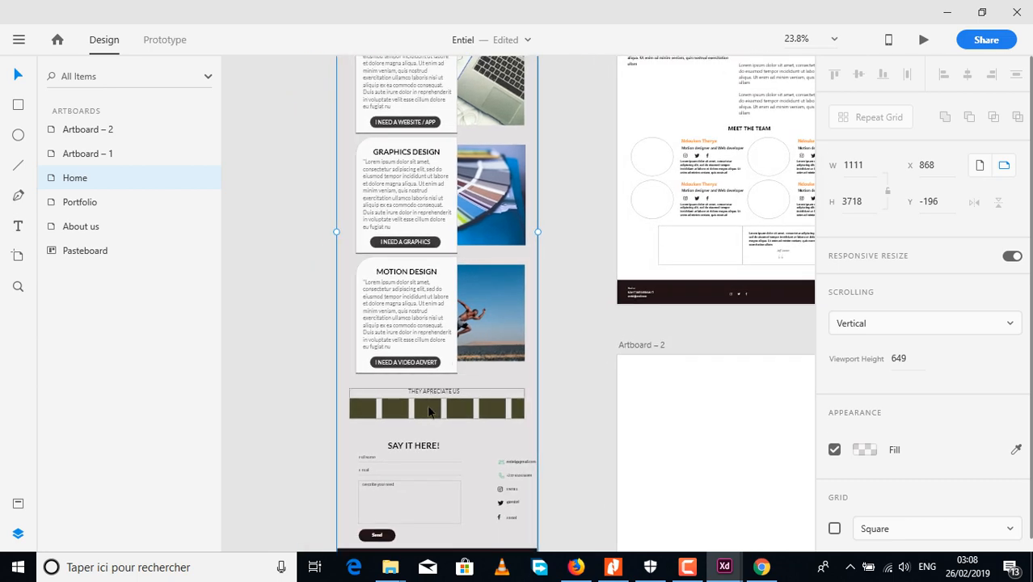
left_click_drag(450, 397, 443, 480)
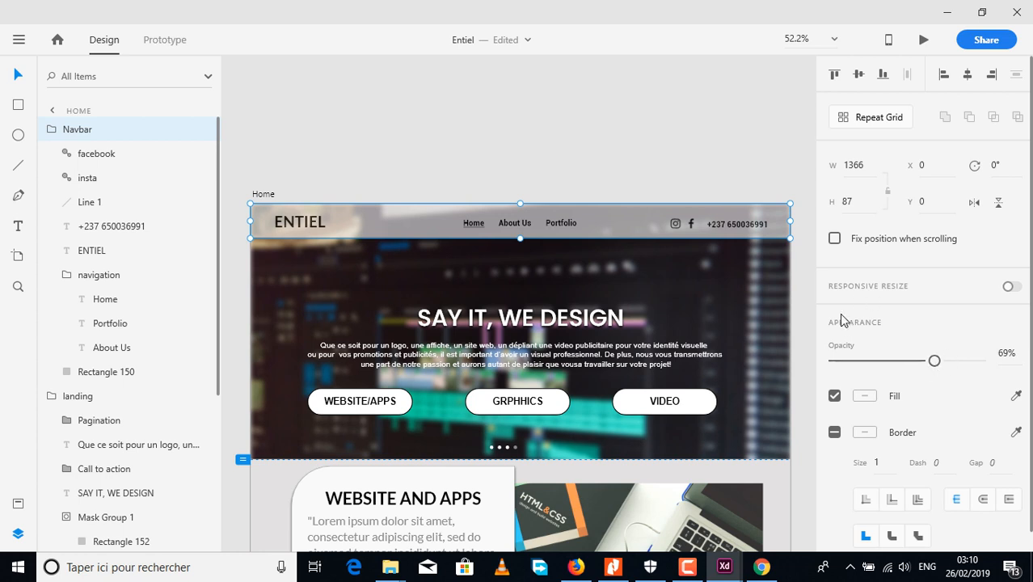
left_click_drag(926, 356, 937, 388)
scroll(871, 412, "down", 1)
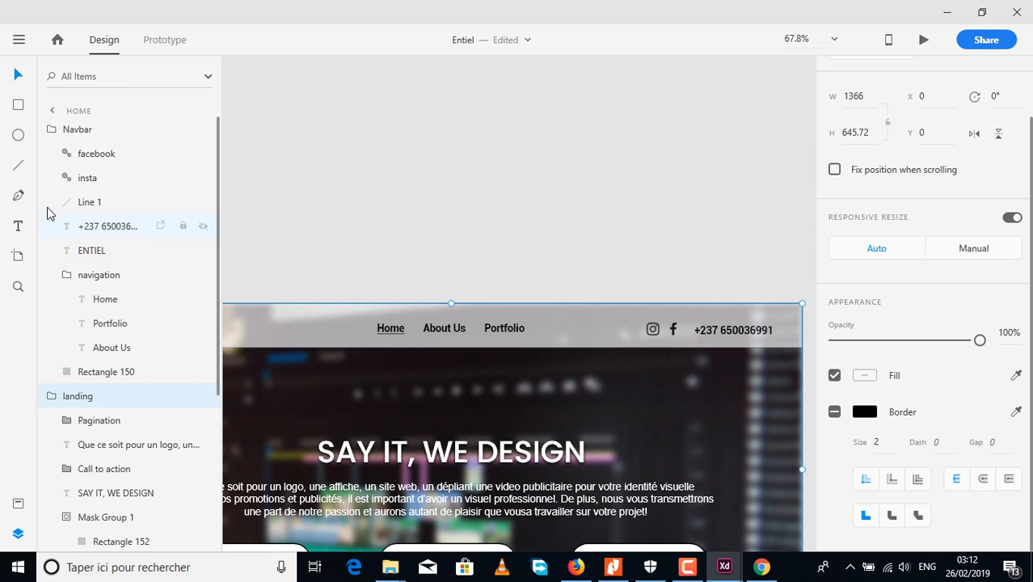
Draw a rectangle about 352 × 241 on the pasteboard above the Home artboard and set its border size to 9.
left_click(21, 107)
left_click_drag(395, 118, 577, 242)
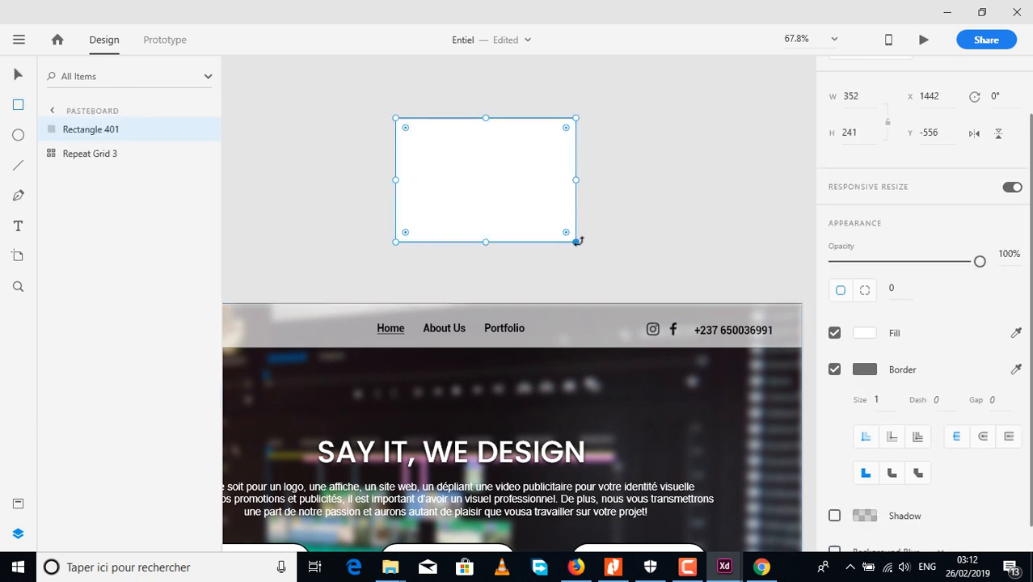
left_click(877, 400)
type("9")
key("Return")
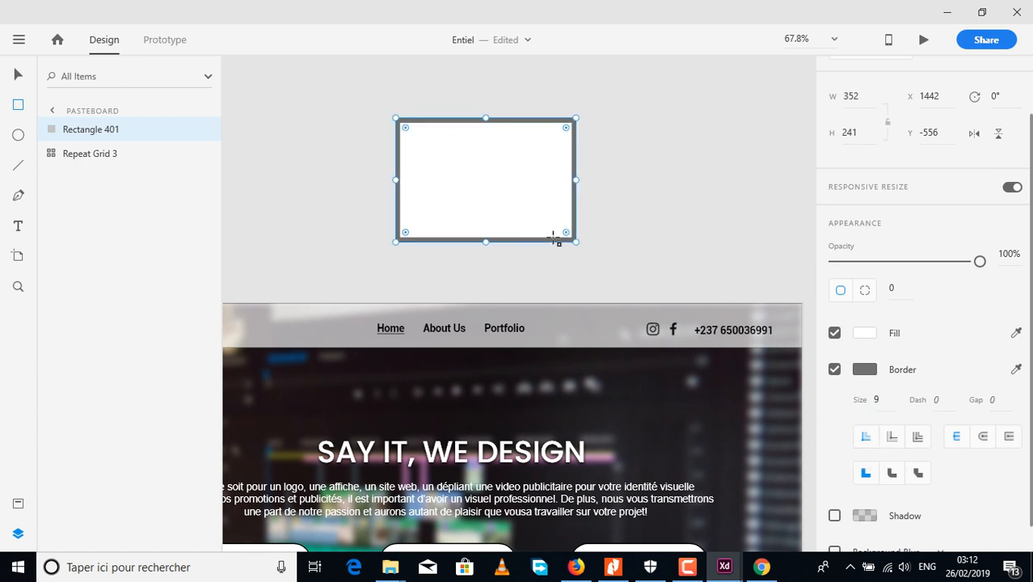
Try an outer stroke on the rectangle's border, and finish with a center stroke and round joins.
scroll(553, 238, "up", 6)
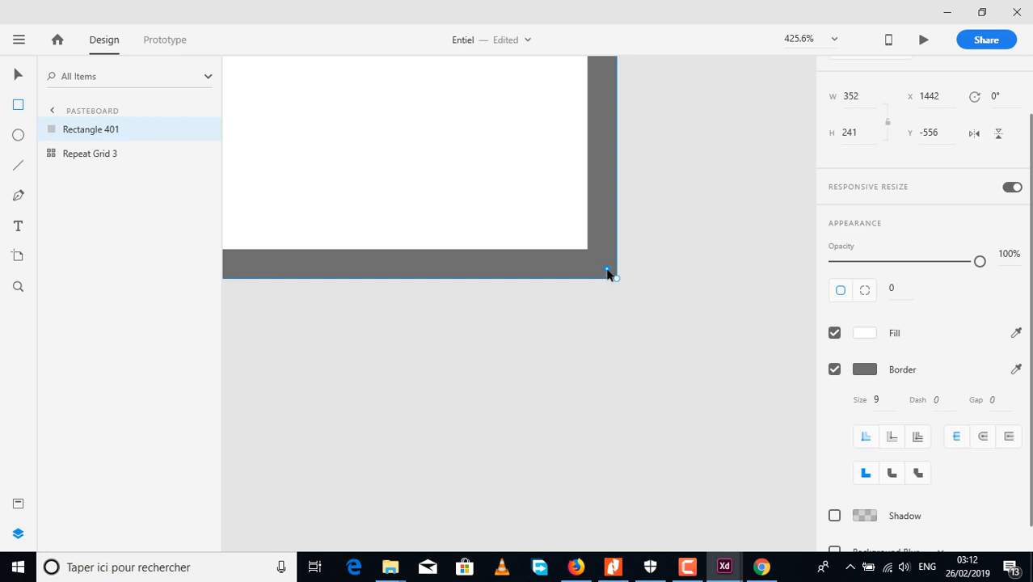
left_click(892, 438)
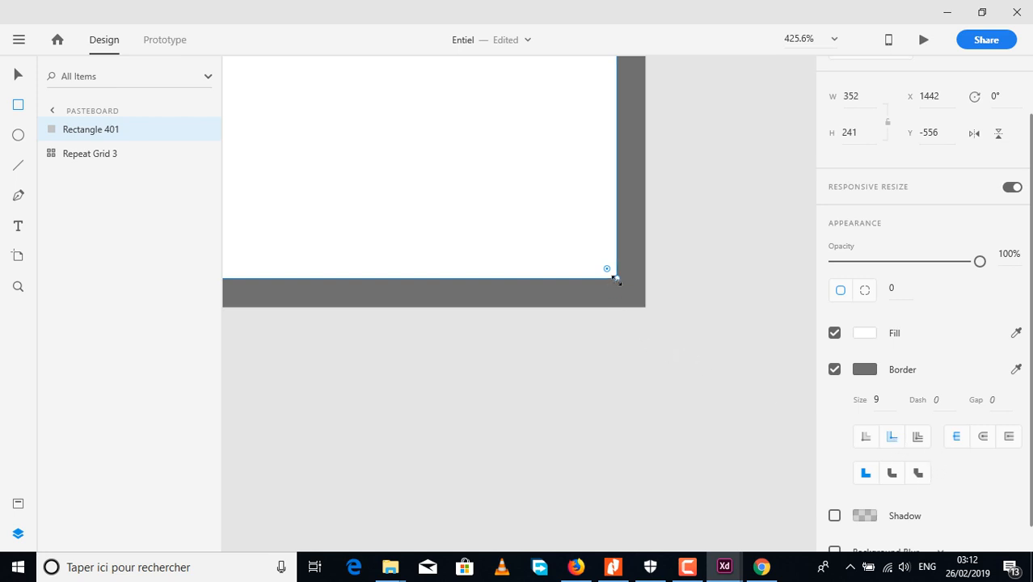
left_click(917, 437)
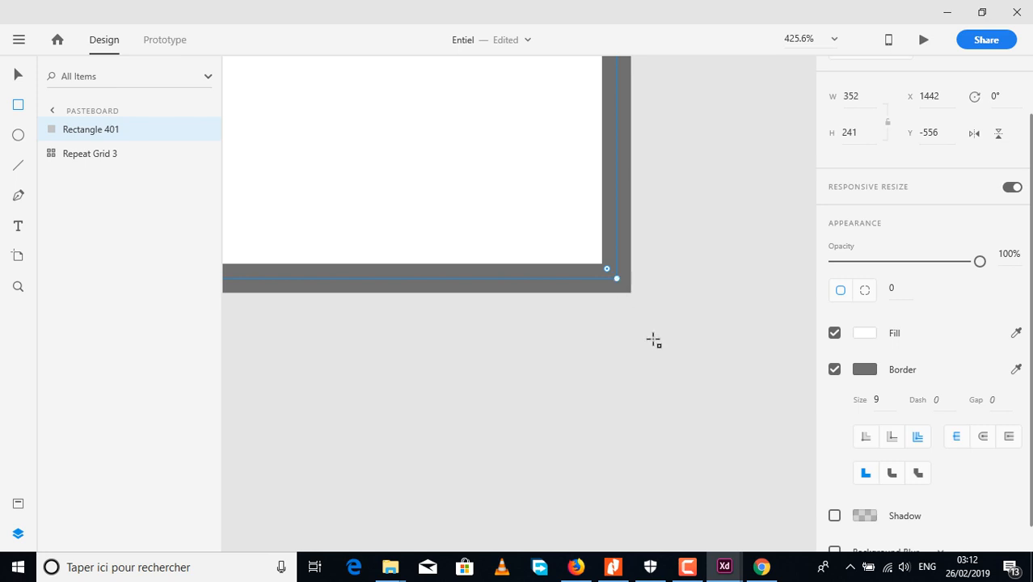
left_click(891, 474)
scroll(589, 248, "down", 2)
scroll(589, 249, "down", 8)
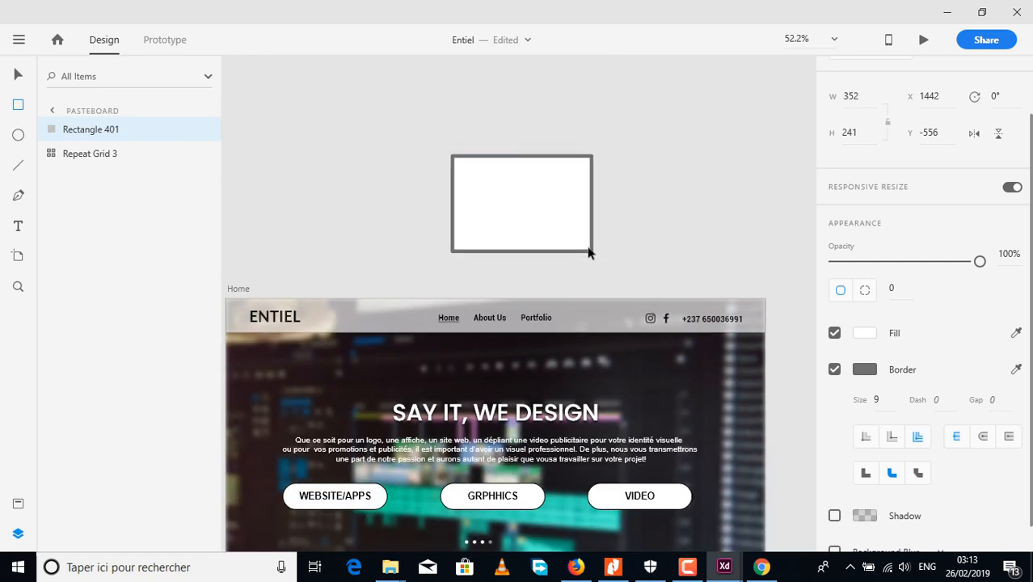
Look over the Home and About us artboards and the overall layout, and return to the bordered rectangle.
scroll(540, 277, "down", 1)
left_click_drag(528, 350, 505, 231)
left_click_drag(569, 361, 426, 179)
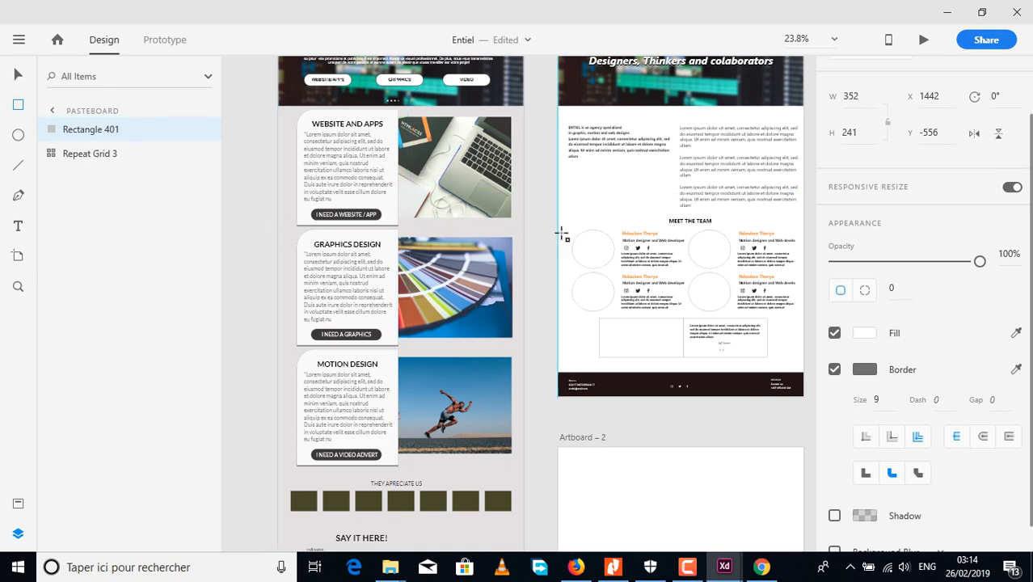
left_click_drag(566, 230, 422, 325)
scroll(429, 319, "down", 3)
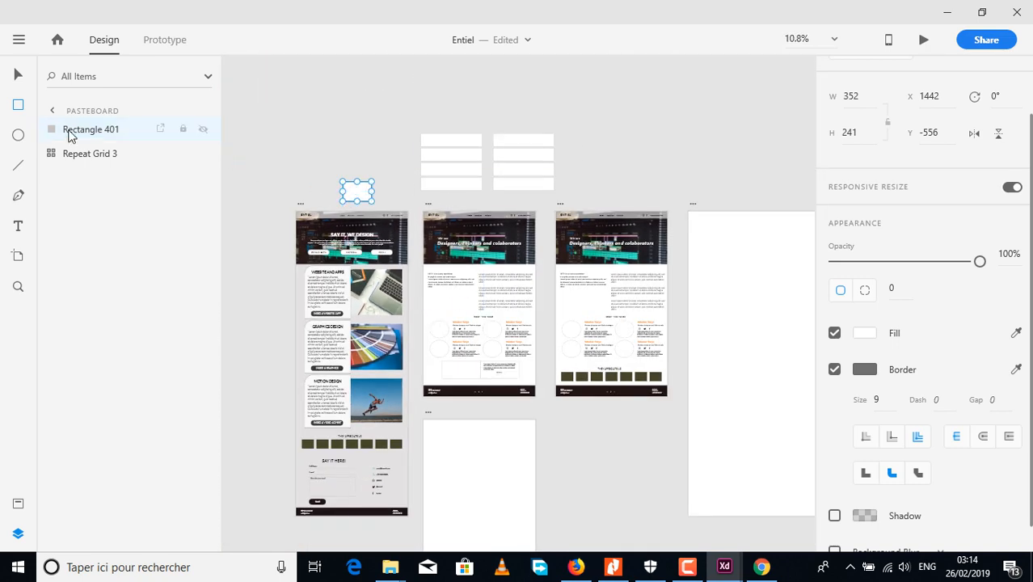
scroll(348, 199, "up", 3)
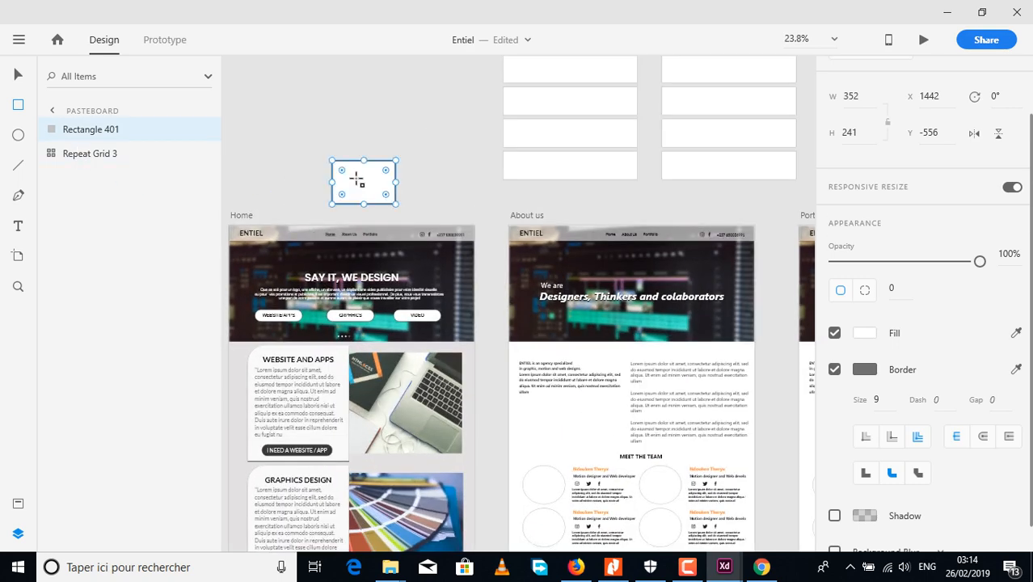
scroll(355, 178, "up", 3)
left_click_drag(327, 227, 468, 260)
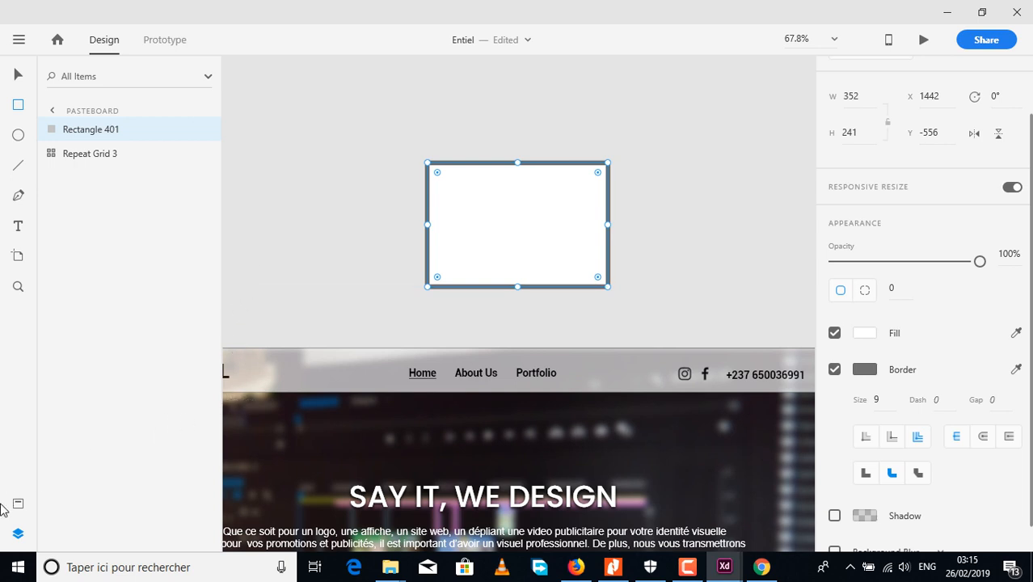
Hide the layers list to give the canvas more room.
left_click(14, 532)
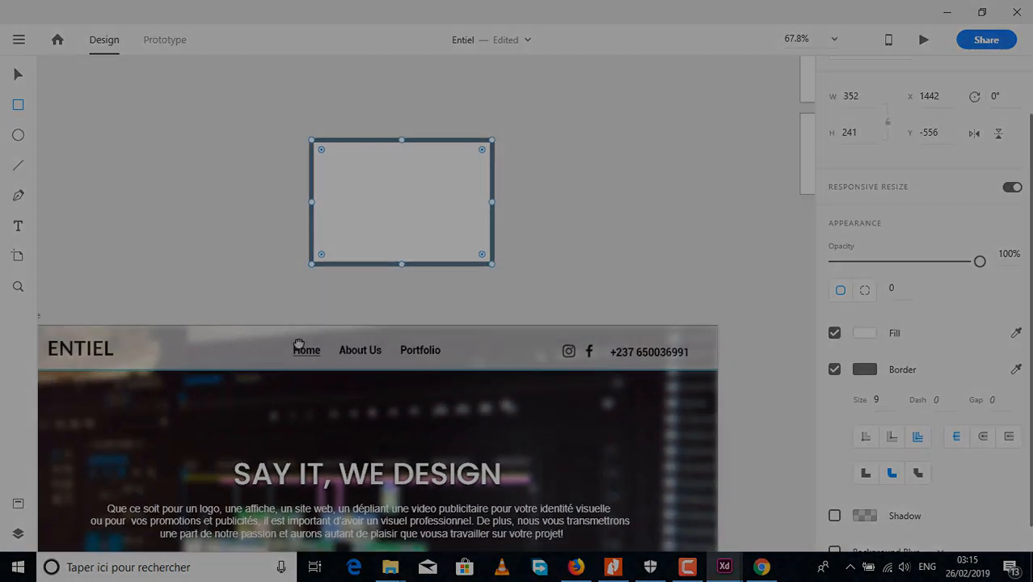